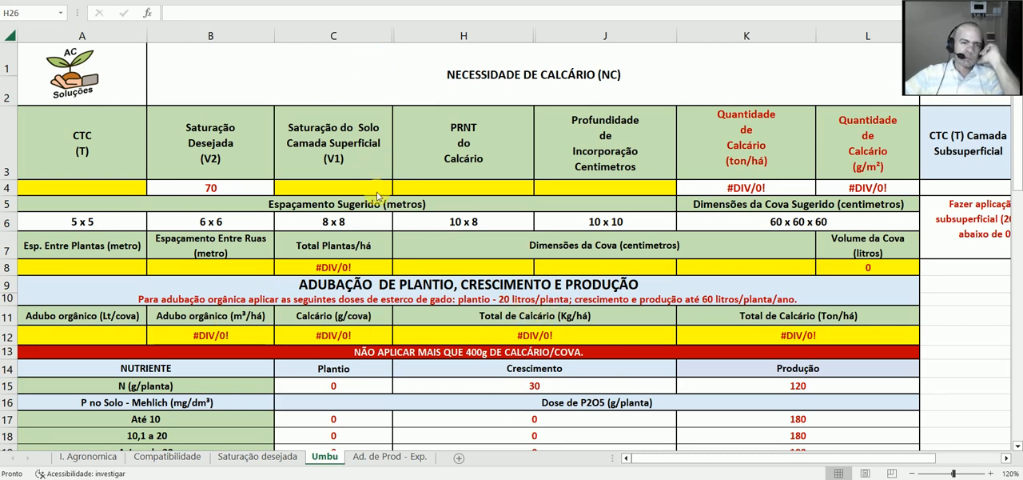
Step: Consult the soil analysis report in the PDF viewer and enter CTC (T) 4 and surface-layer saturation (V1) 36 in the Umbu sheet
{"action": "left_click", "coordinate": [448, 479]}
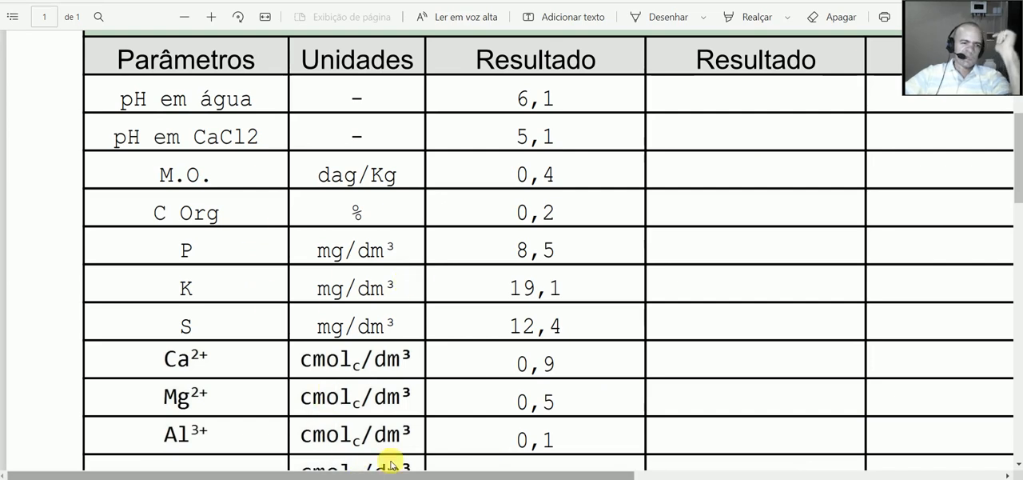
{"action": "scroll", "coordinate": [450, 400], "scroll_direction": "down", "scroll_amount": 3}
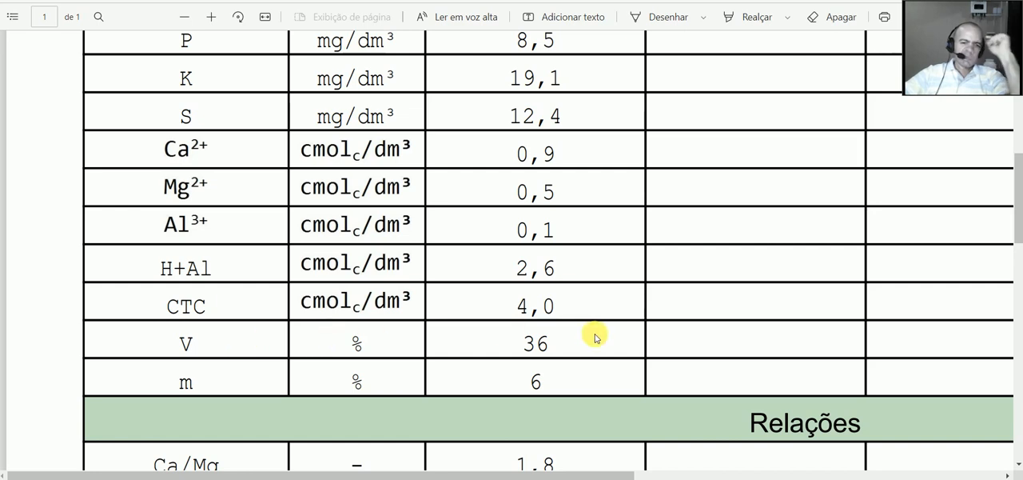
{"action": "key", "text": "alt+Tab"}
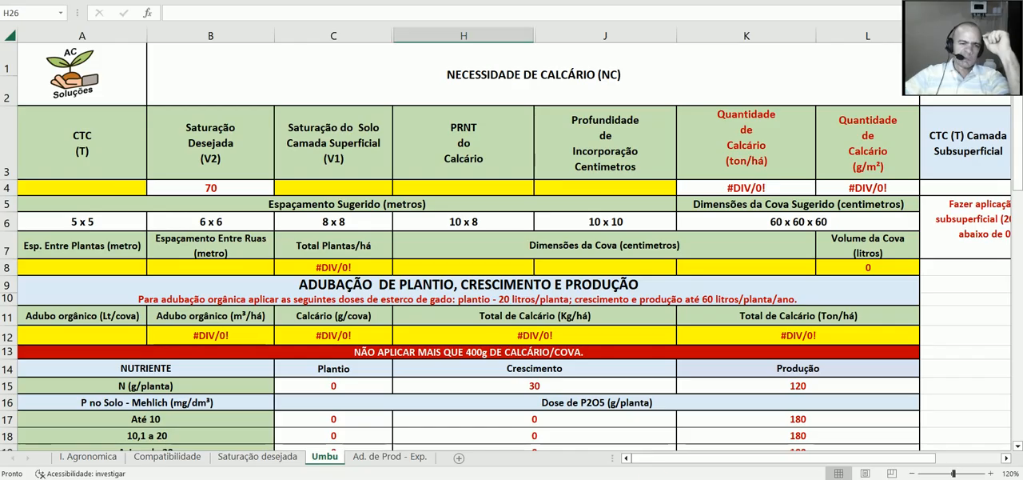
{"action": "left_click", "coordinate": [126, 192]}
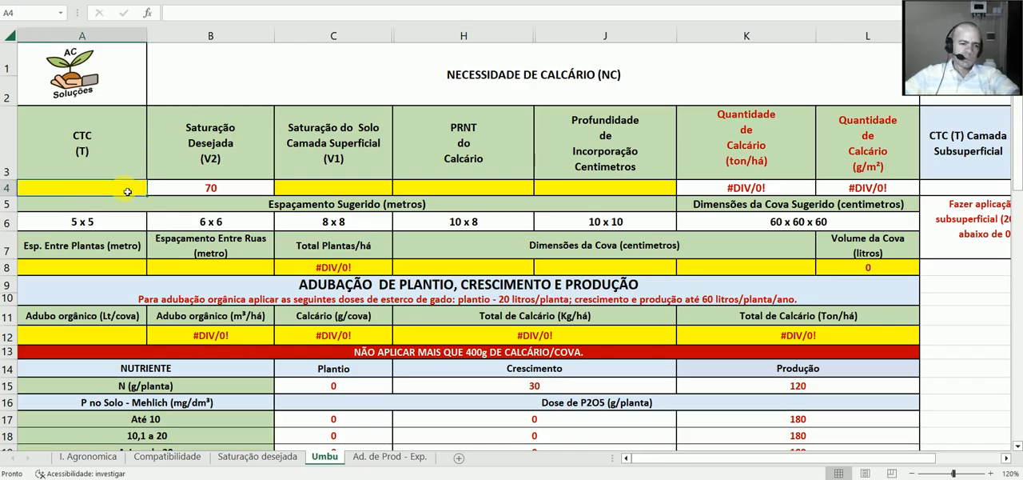
{"action": "type", "text": "4"}
{"action": "left_click", "coordinate": [389, 192]}
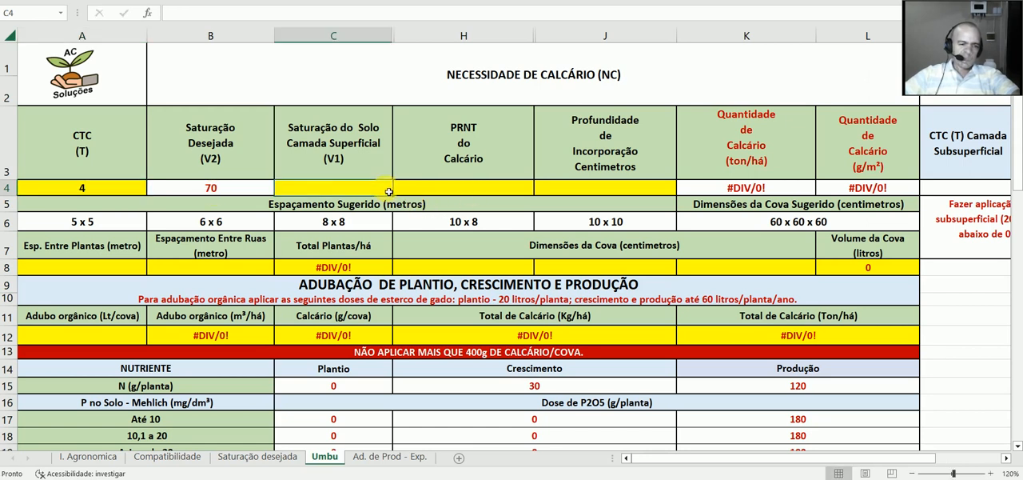
{"action": "type", "text": "36"}
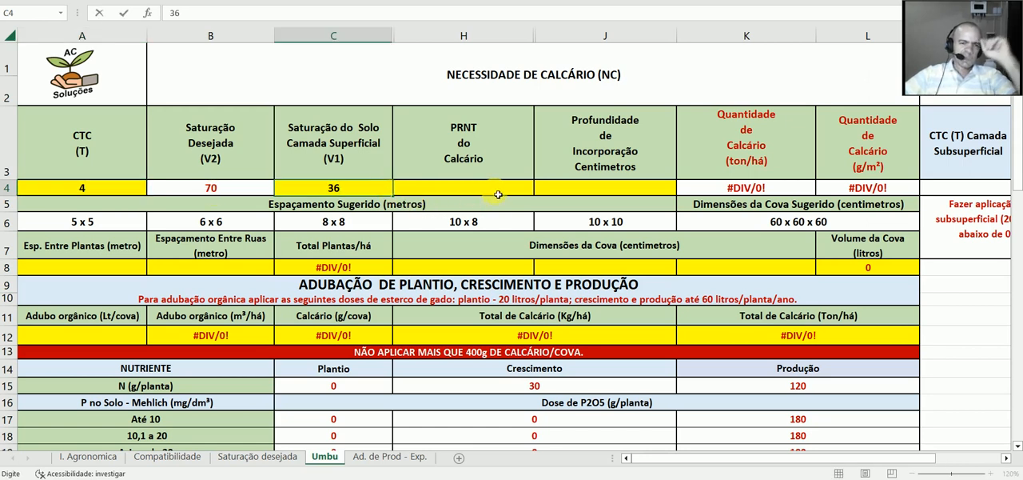
Step: Set the lime's PRNT to 85 and the incorporation depth to 30 cm in the lime requirement table
{"action": "left_click", "coordinate": [498, 194]}
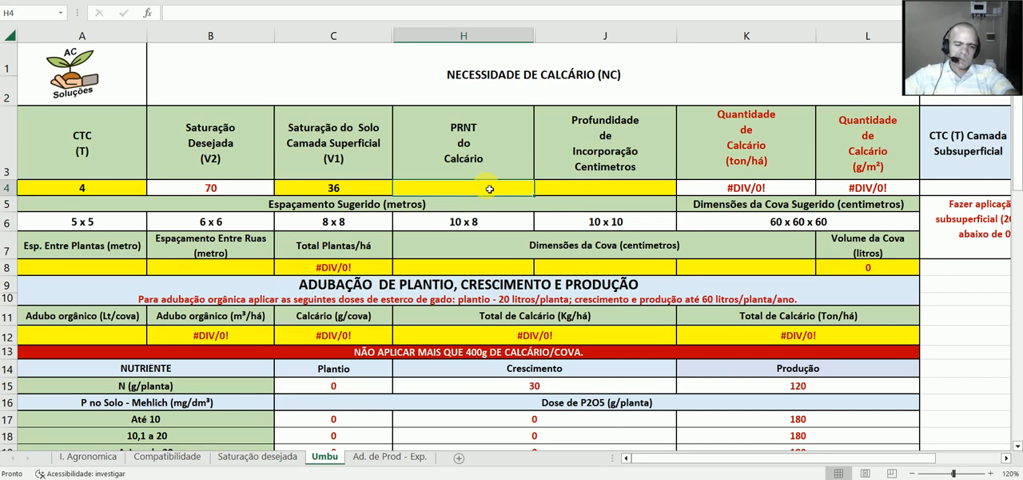
{"action": "type", "text": "85"}
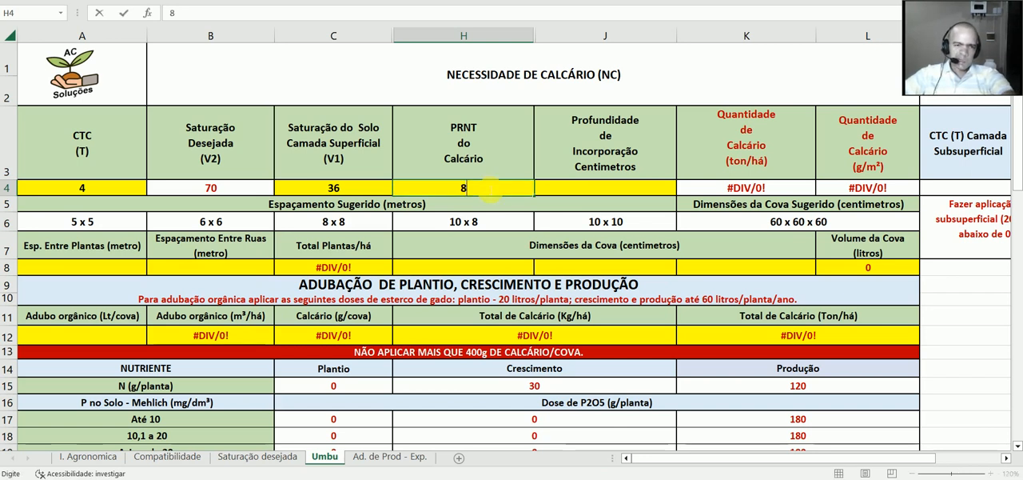
{"action": "left_click", "coordinate": [565, 189]}
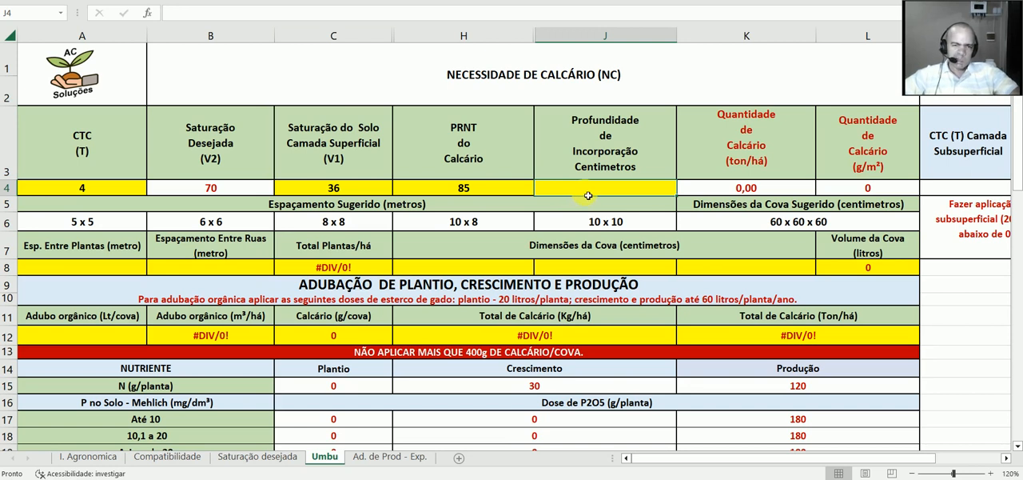
{"action": "type", "text": "30"}
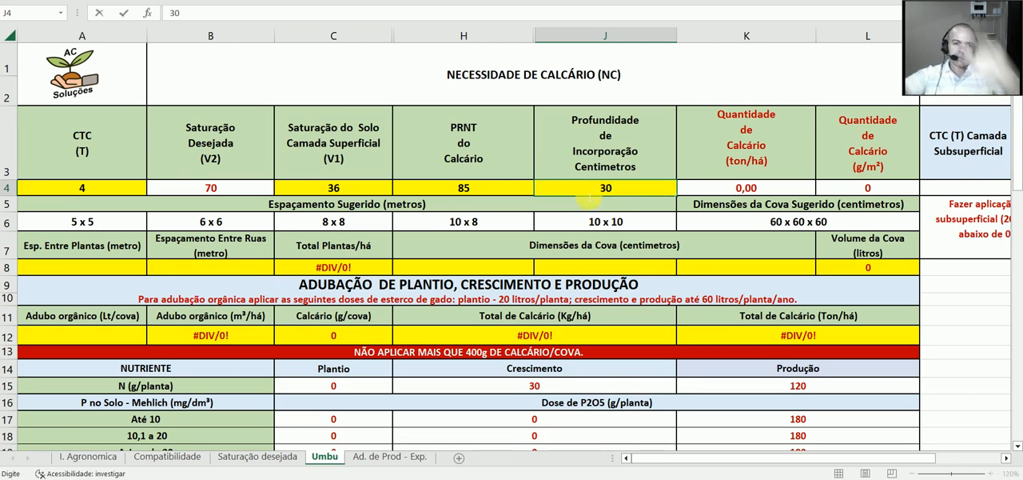
{"action": "left_click", "coordinate": [799, 191]}
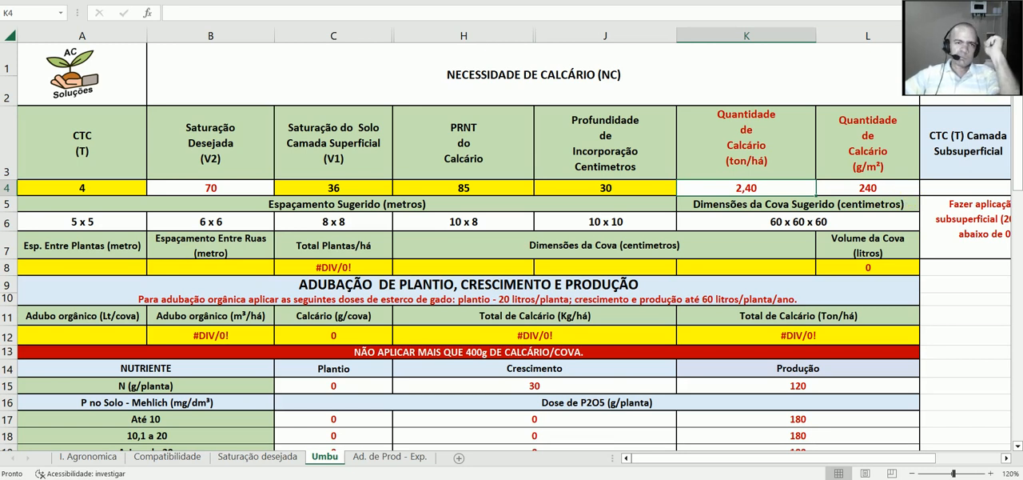
Step: Enter a subsurface-layer CTC (T) of 3,8 and saturation (V1) of 32 in the gypsum requirement table
{"action": "scroll", "coordinate": [693, 246], "scroll_direction": "right", "scroll_amount": 3}
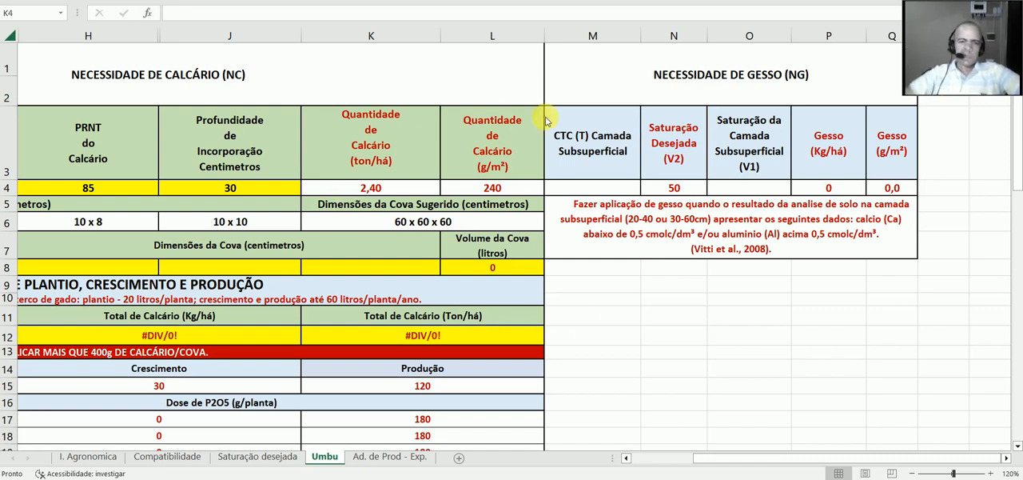
{"action": "double_click", "coordinate": [598, 188]}
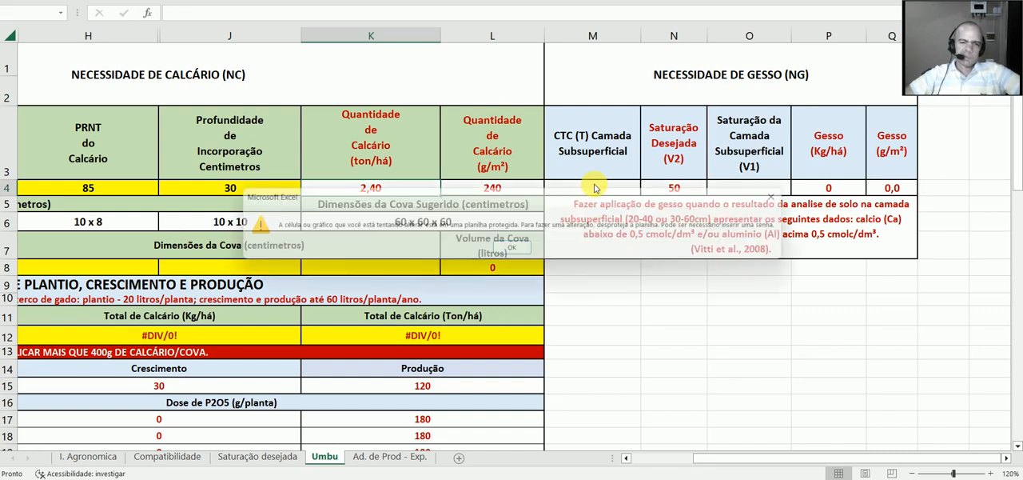
{"action": "left_click", "coordinate": [794, 196]}
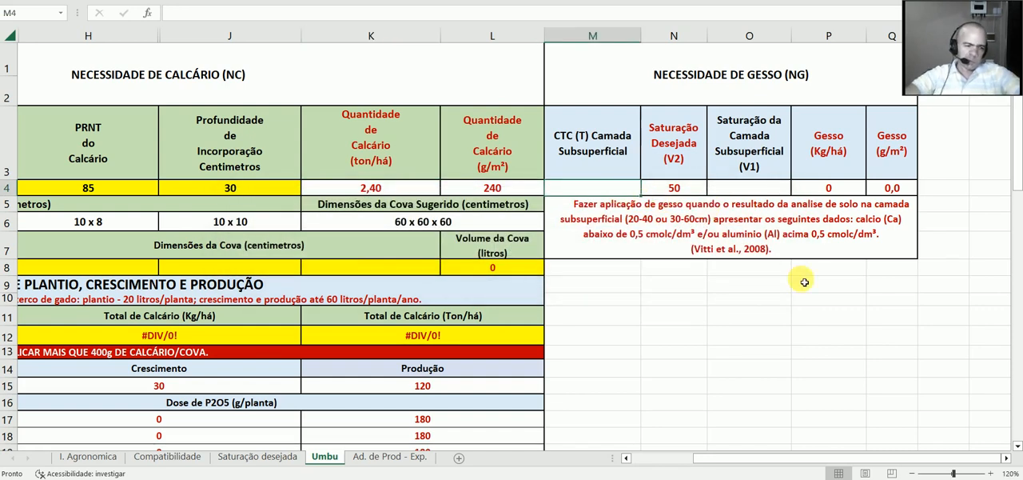
{"action": "type", "text": "3."}
{"action": "key", "text": "BackSpace"}
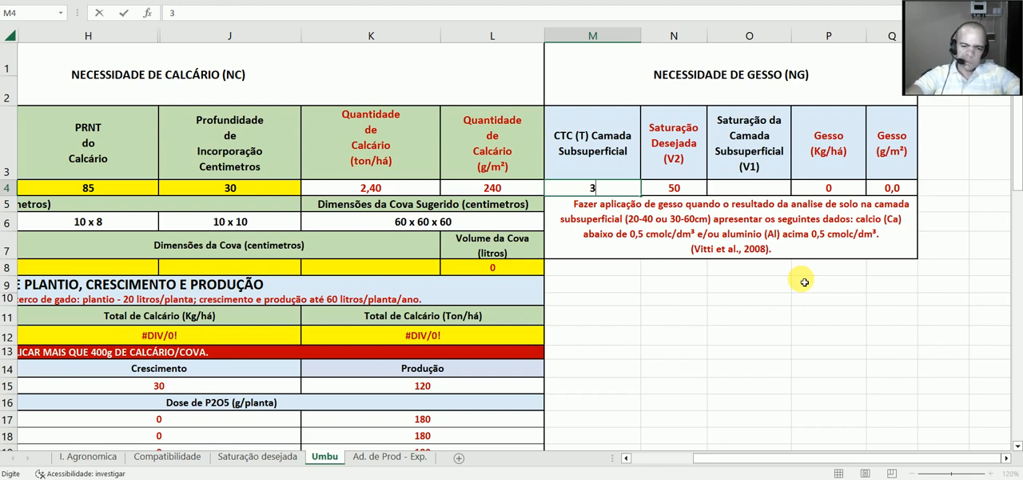
{"action": "type", "text": ",8"}
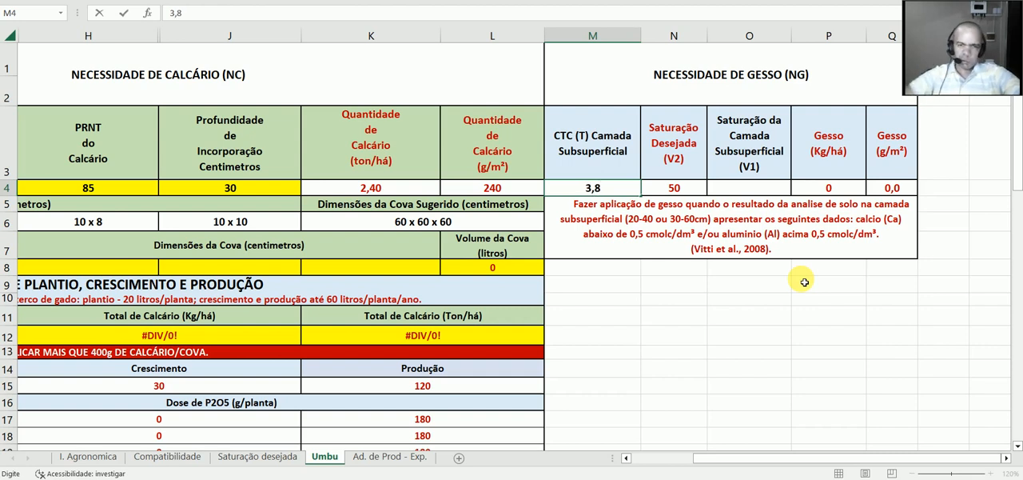
{"action": "left_click", "coordinate": [756, 189]}
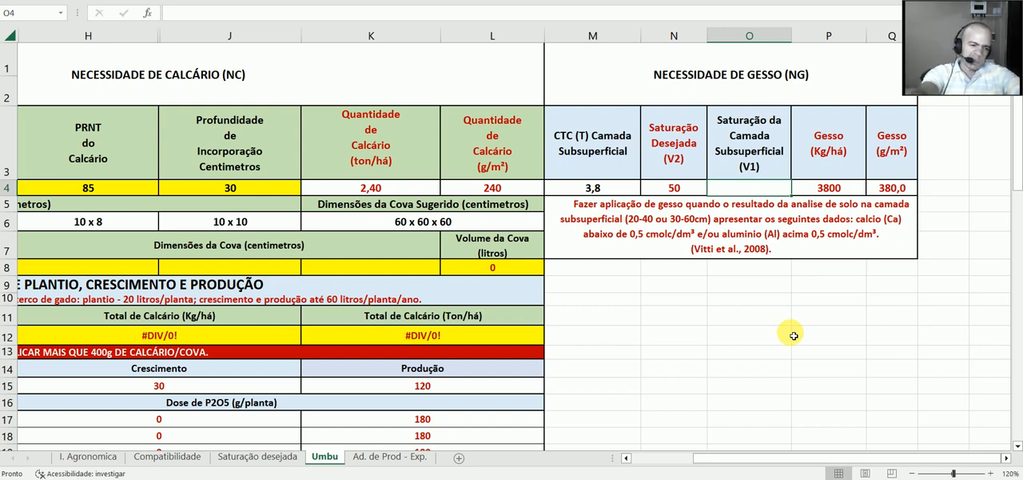
{"action": "type", "text": "32"}
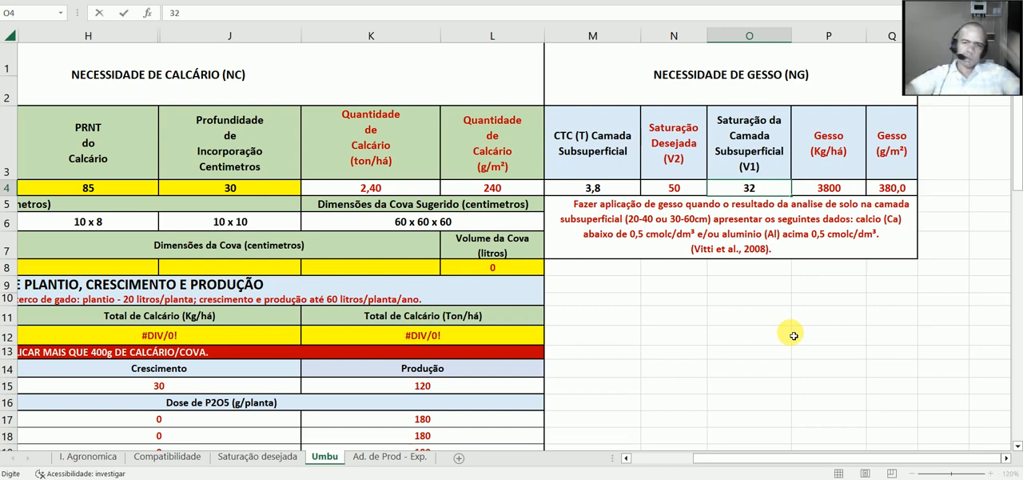
{"action": "left_click", "coordinate": [864, 193]}
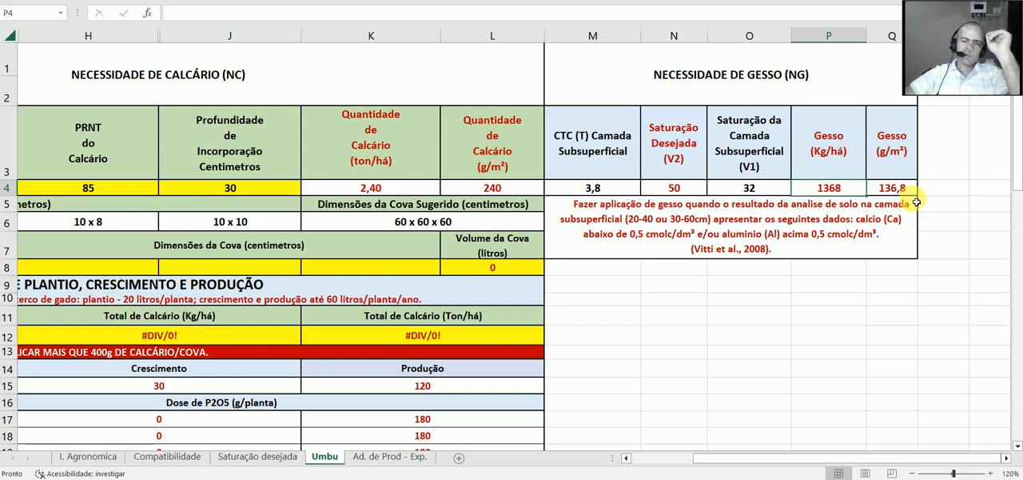
Step: Set the spacing between plants to 8 m and the spacing between rows to 8 m
{"action": "mouse_move", "coordinate": [836, 461]}
{"action": "left_mouse_down"}
{"action": "mouse_move", "coordinate": [848, 461]}
{"action": "mouse_move", "coordinate": [795, 464]}
{"action": "mouse_move", "coordinate": [831, 462]}
{"action": "left_mouse_up"}
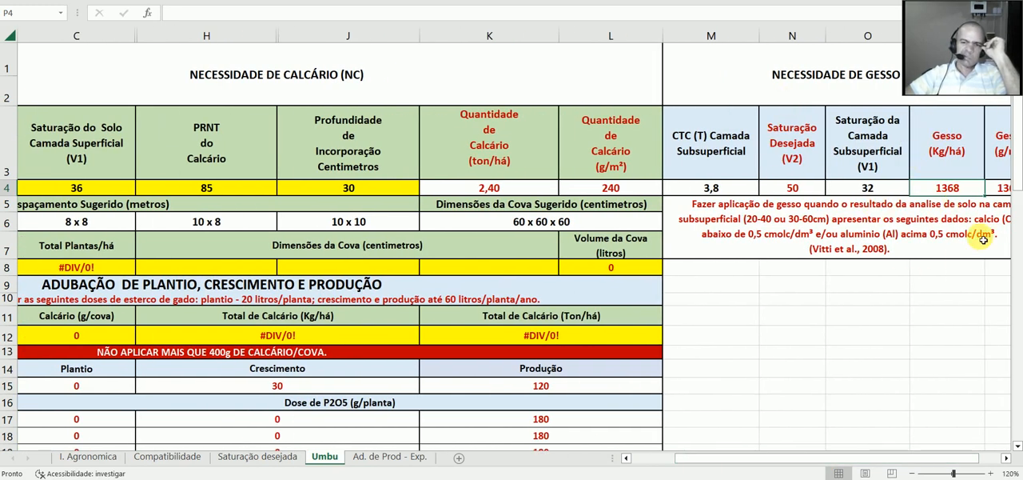
{"action": "left_click_drag", "start_coordinate": [780, 461], "coordinate": [798, 461]}
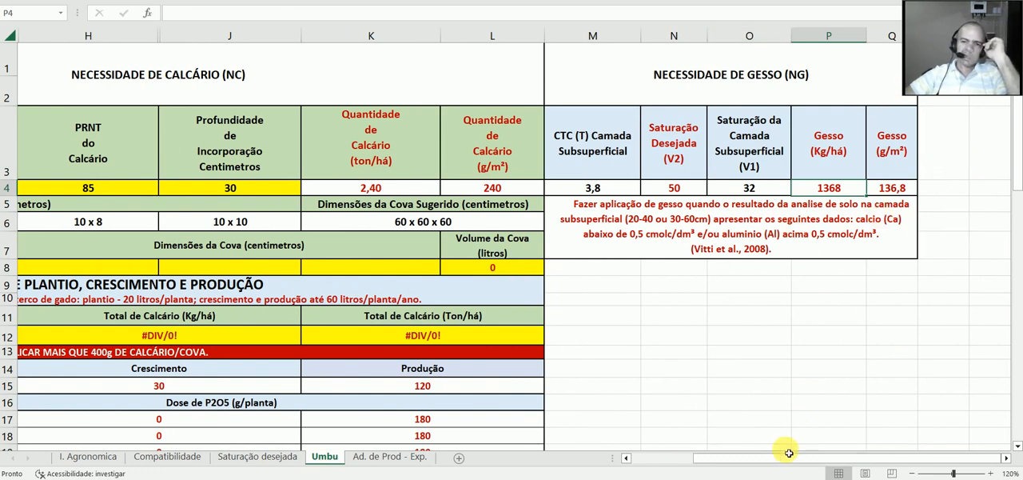
{"action": "left_click_drag", "start_coordinate": [764, 462], "coordinate": [700, 470]}
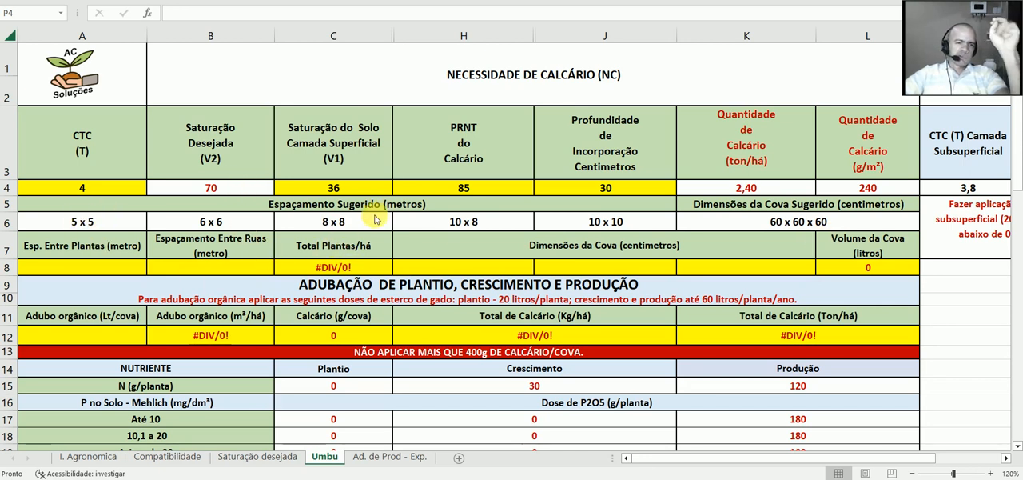
{"action": "double_click", "coordinate": [129, 265]}
{"action": "left_click", "coordinate": [515, 250]}
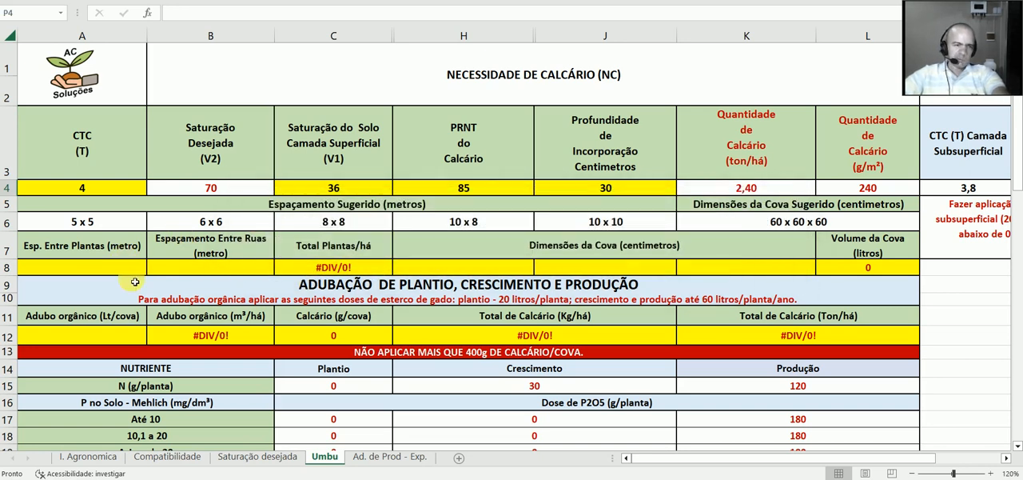
{"action": "left_click", "coordinate": [132, 272]}
{"action": "type", "text": "8"}
{"action": "left_click", "coordinate": [230, 272]}
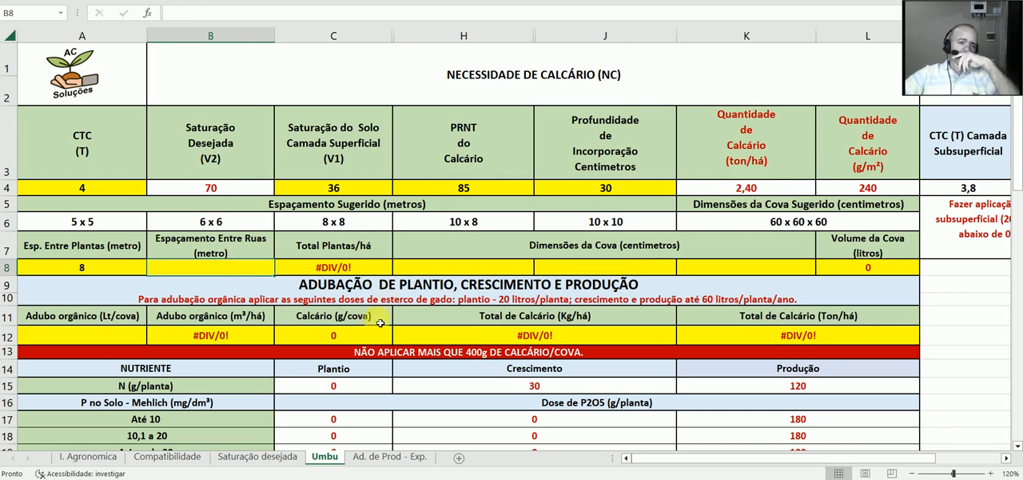
{"action": "left_click", "coordinate": [355, 270]}
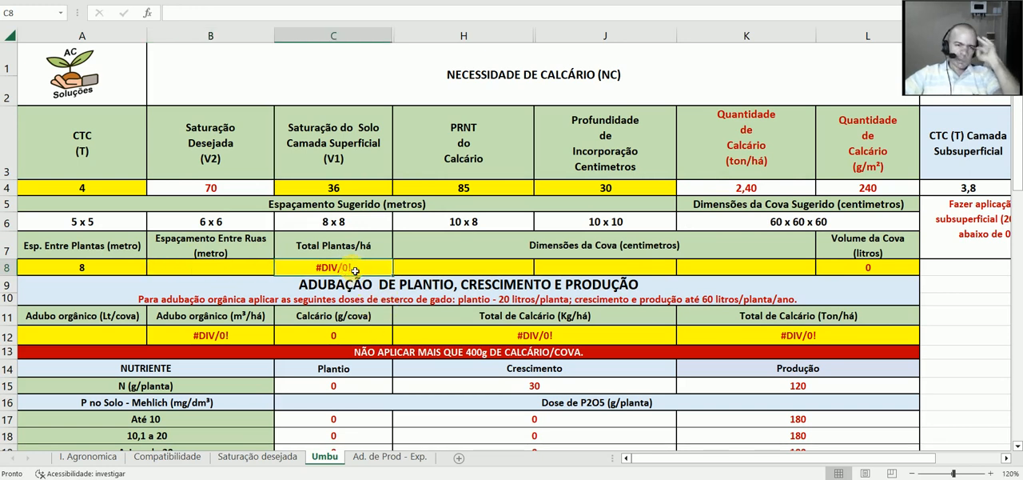
{"action": "left_click", "coordinate": [245, 270]}
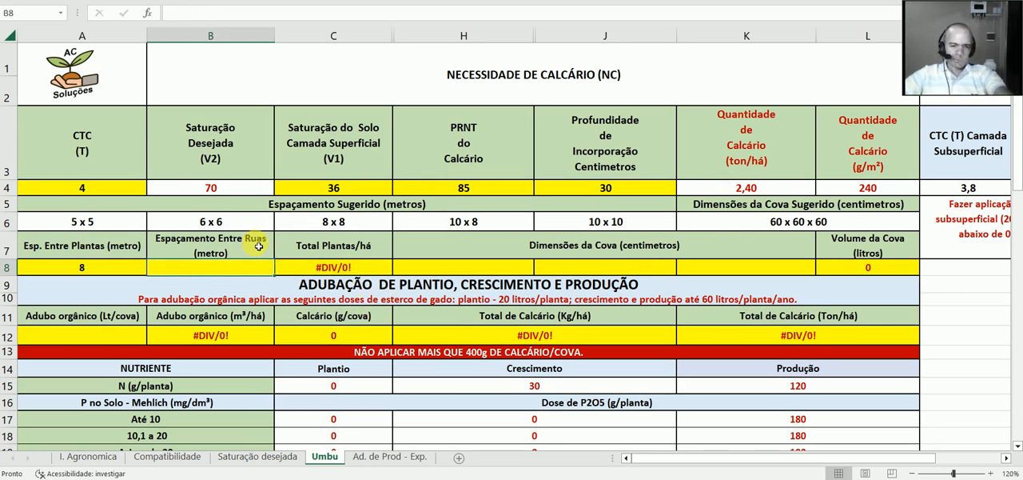
{"action": "type", "text": "8"}
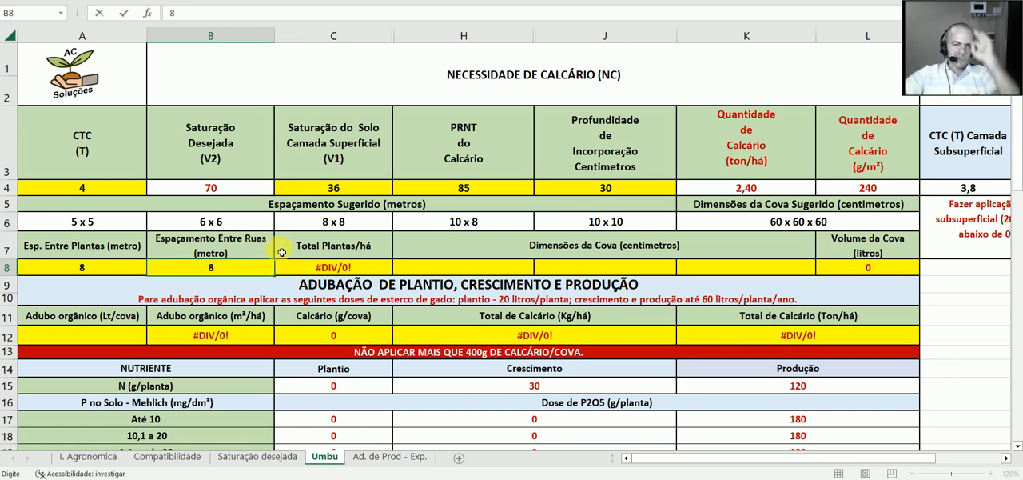
{"action": "left_click", "coordinate": [369, 273]}
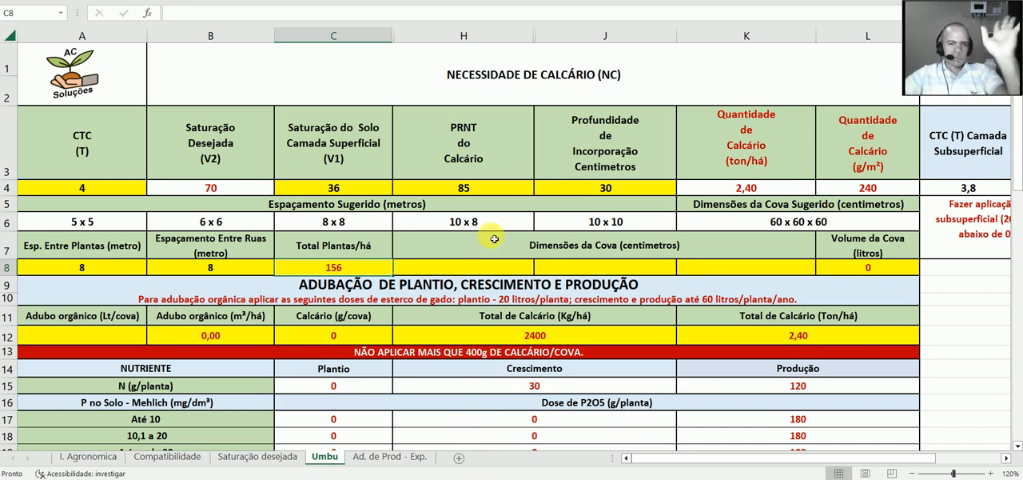
Step: Enter the planting pit dimensions as 60 x 60 x 60 cm
{"action": "left_click", "coordinate": [491, 267]}
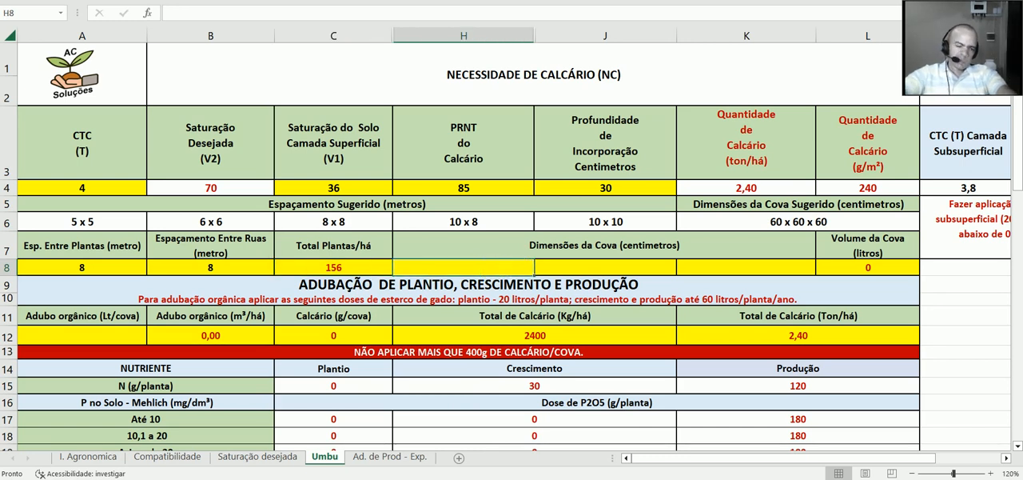
{"action": "type", "text": "60"}
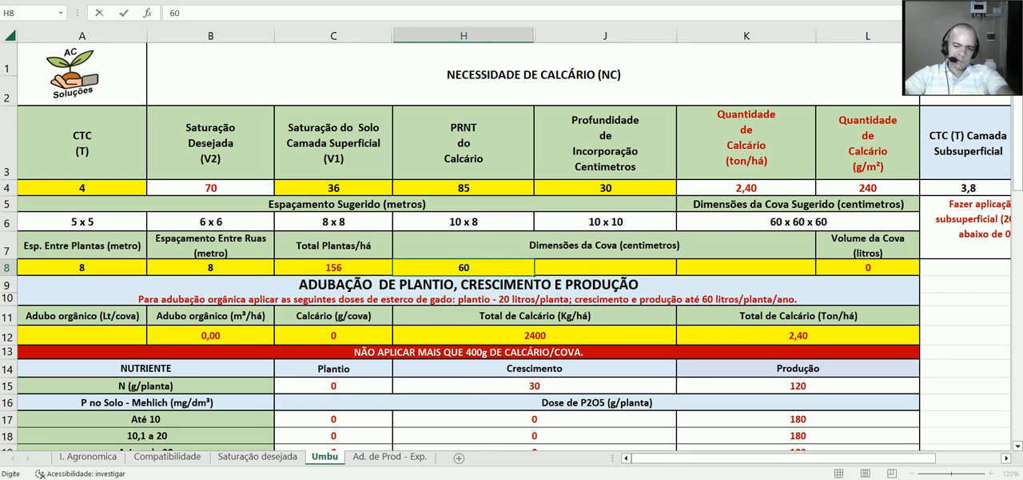
{"action": "key", "text": "Tab"}
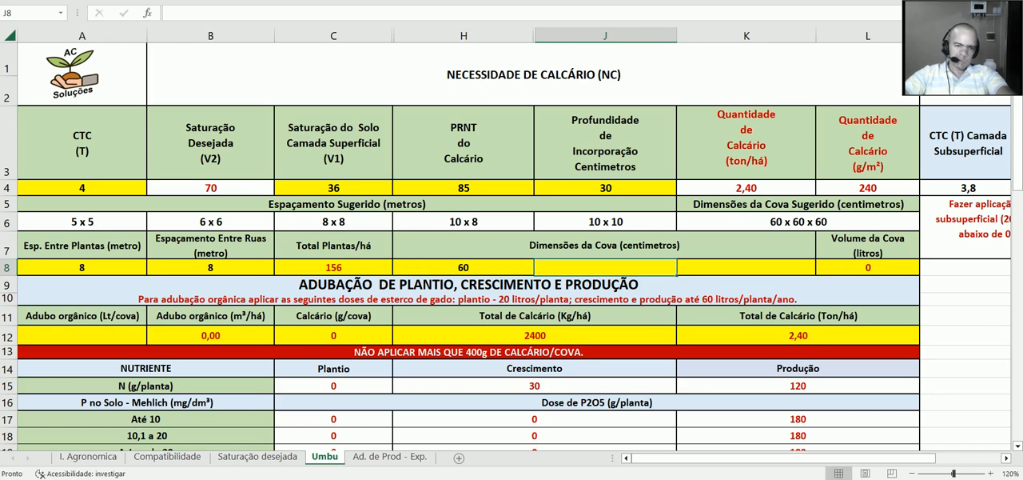
{"action": "type", "text": "60"}
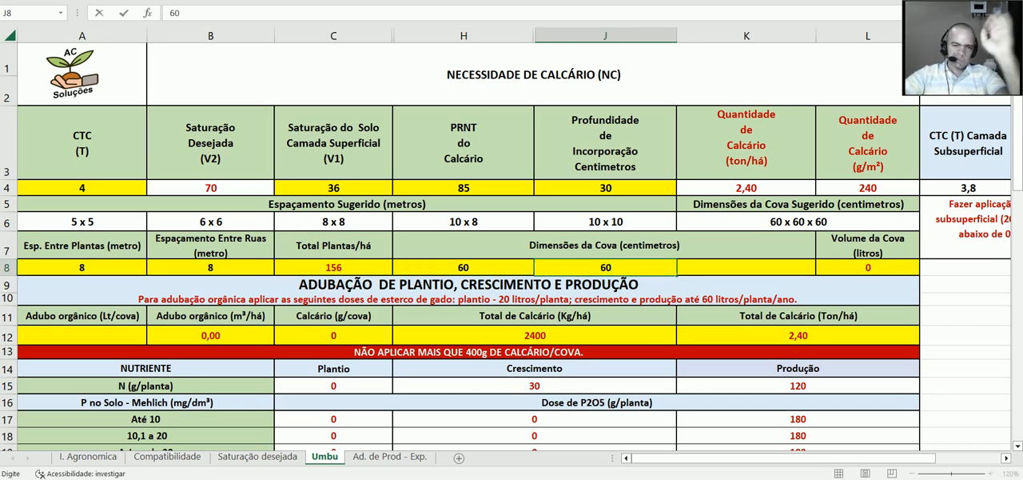
{"action": "key", "text": "Tab"}
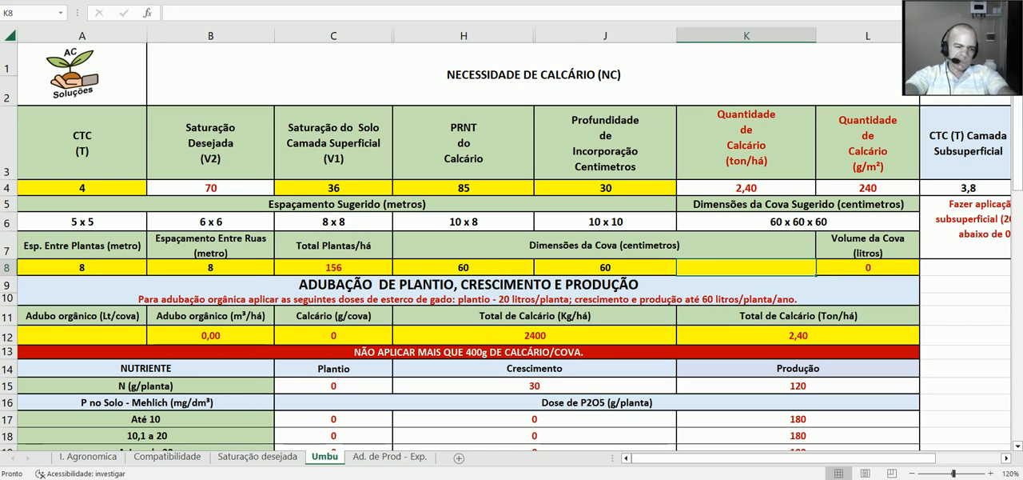
{"action": "type", "text": "6"}
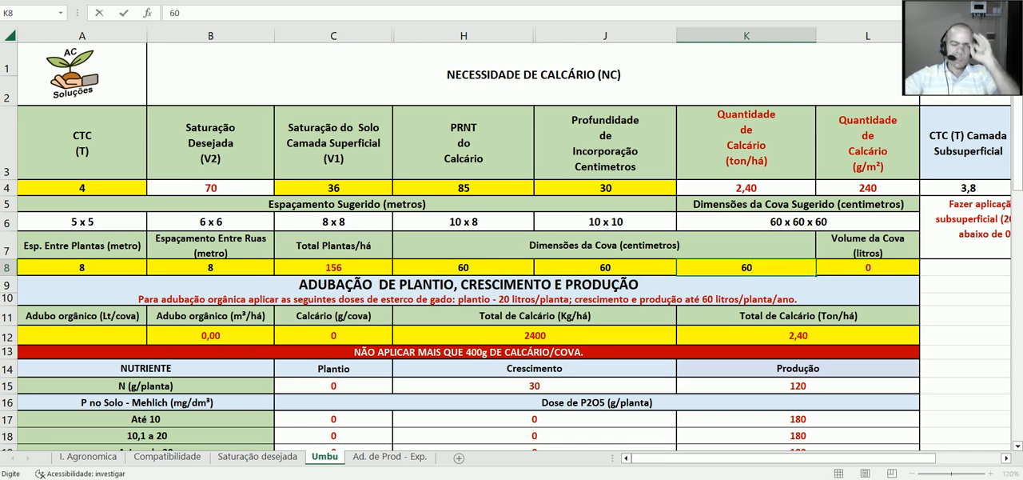
{"action": "type", "text": "0"}
{"action": "left_click", "coordinate": [886, 273]}
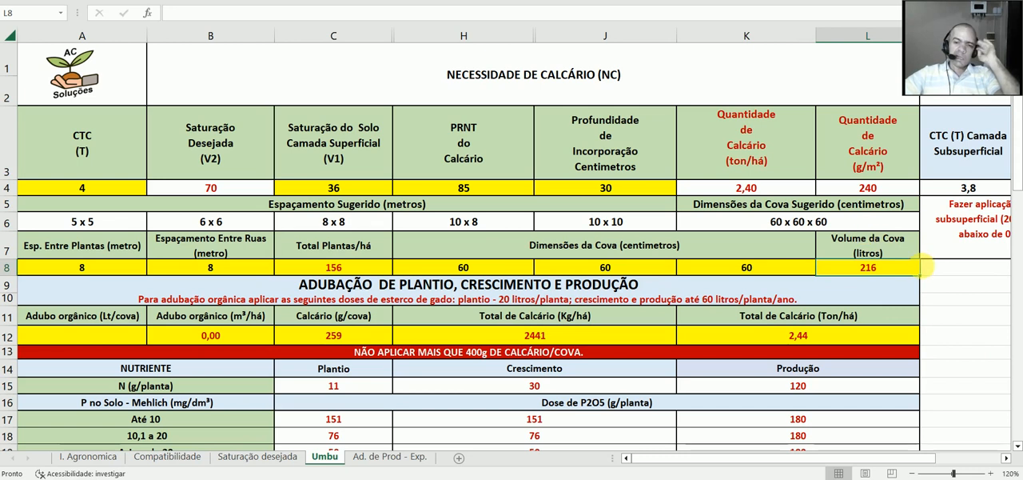
Step: Review the lime totals per pit and per hectare and the planting, growth and production fertilization table
{"action": "scroll", "coordinate": [486, 283], "scroll_direction": "down", "scroll_amount": 1}
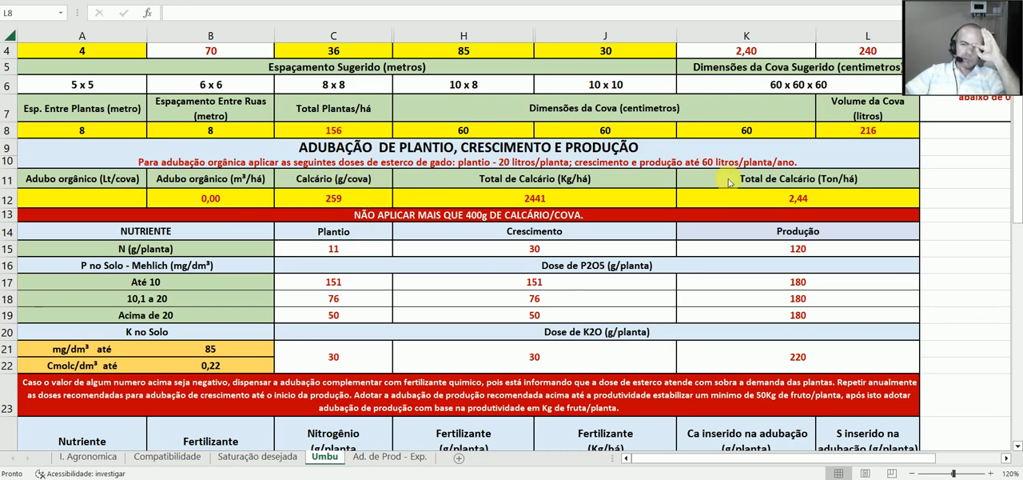
{"action": "scroll", "coordinate": [727, 183], "scroll_direction": "up", "scroll_amount": 1}
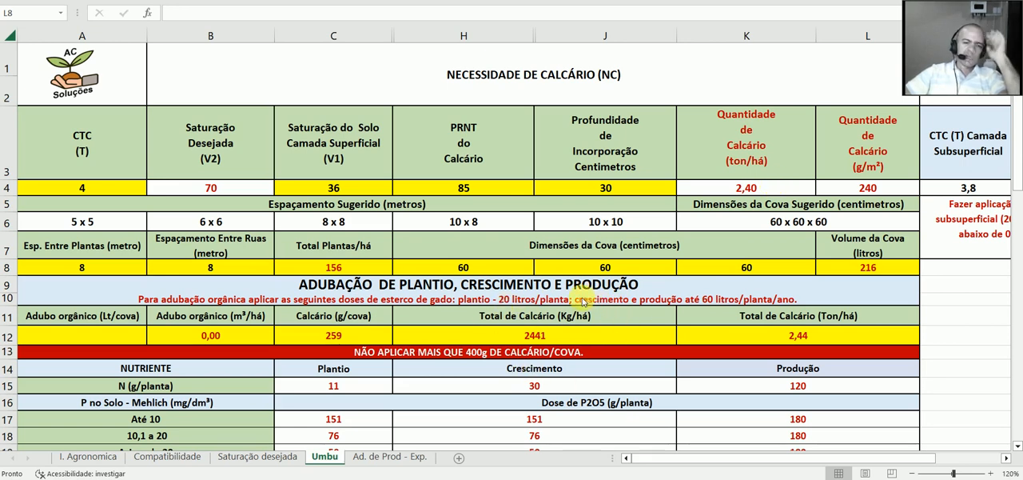
{"action": "scroll", "coordinate": [576, 304], "scroll_direction": "down", "scroll_amount": 1}
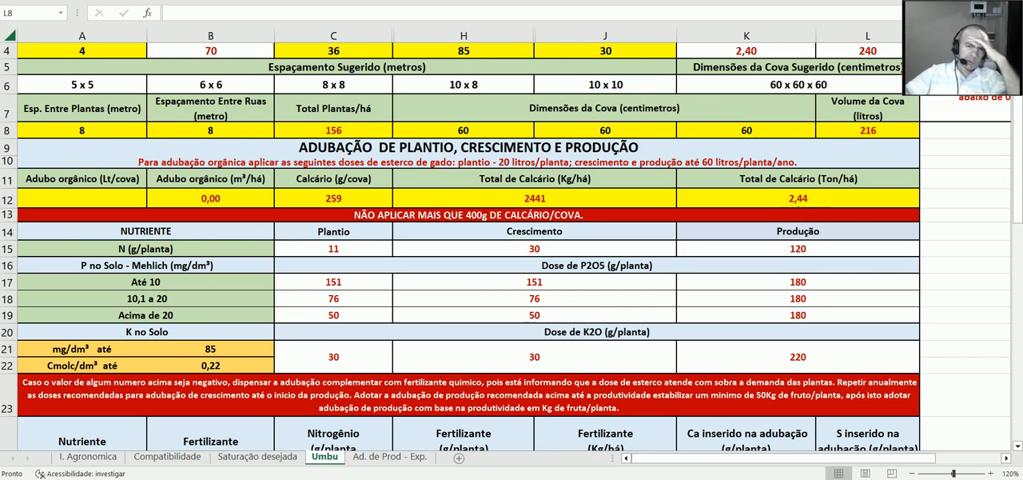
{"action": "scroll", "coordinate": [608, 192], "scroll_direction": "up", "scroll_amount": 1}
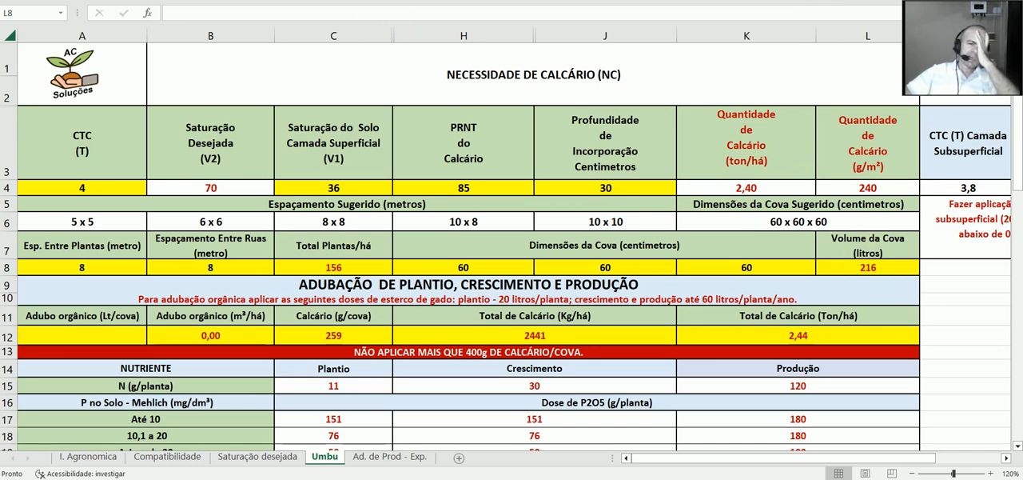
{"action": "scroll", "coordinate": [564, 164], "scroll_direction": "down", "scroll_amount": 2}
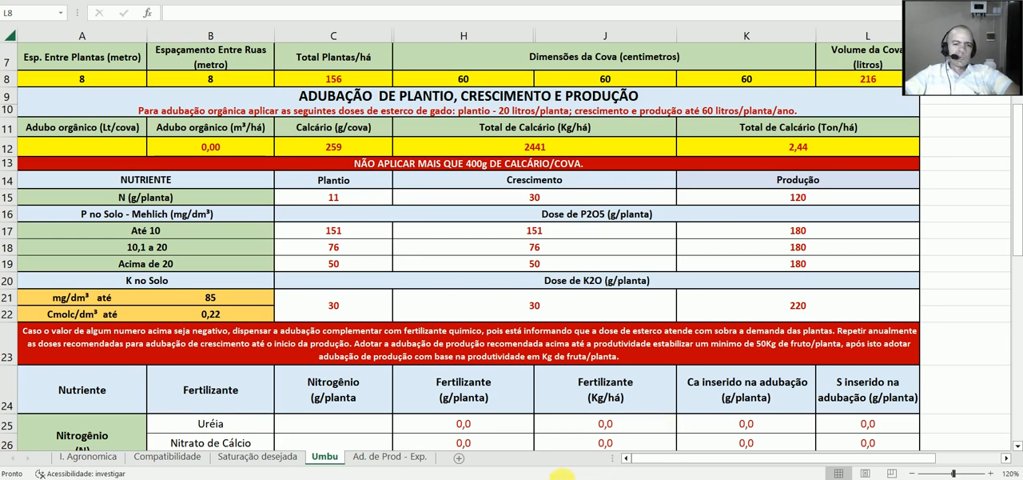
Step: Check the P and K levels in the soil analysis report against the P2O5 and K2O dose rows of the Umbu sheet
{"action": "key", "text": "alt+Tab"}
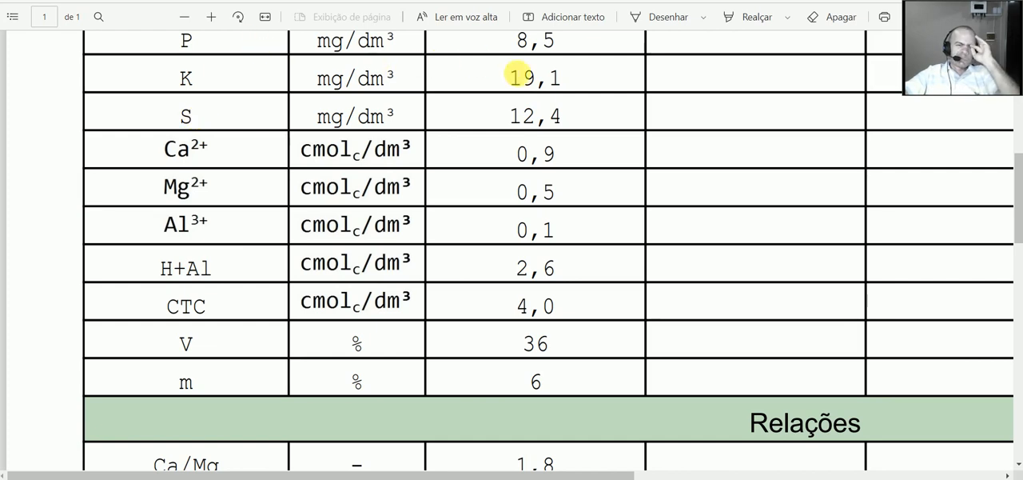
{"action": "scroll", "coordinate": [518, 75], "scroll_direction": "up", "scroll_amount": 1}
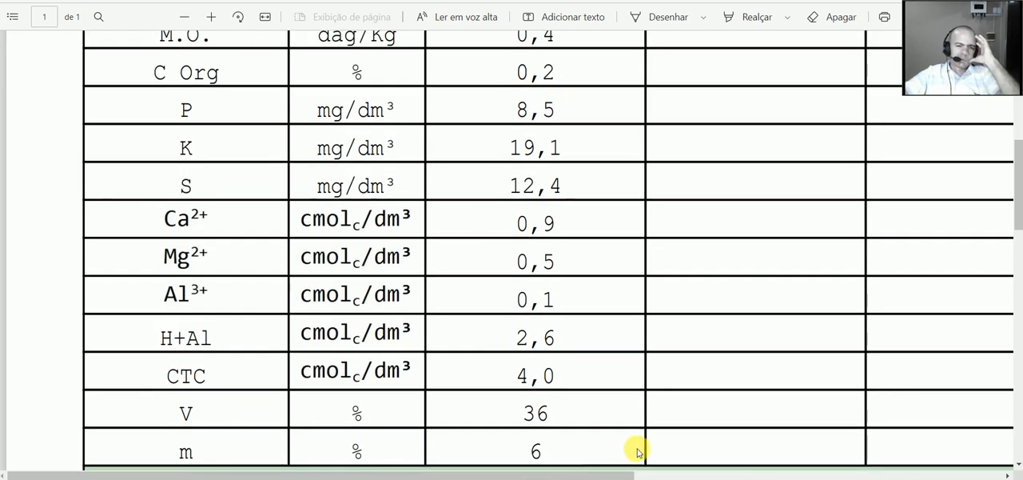
{"action": "key", "text": "alt+Tab"}
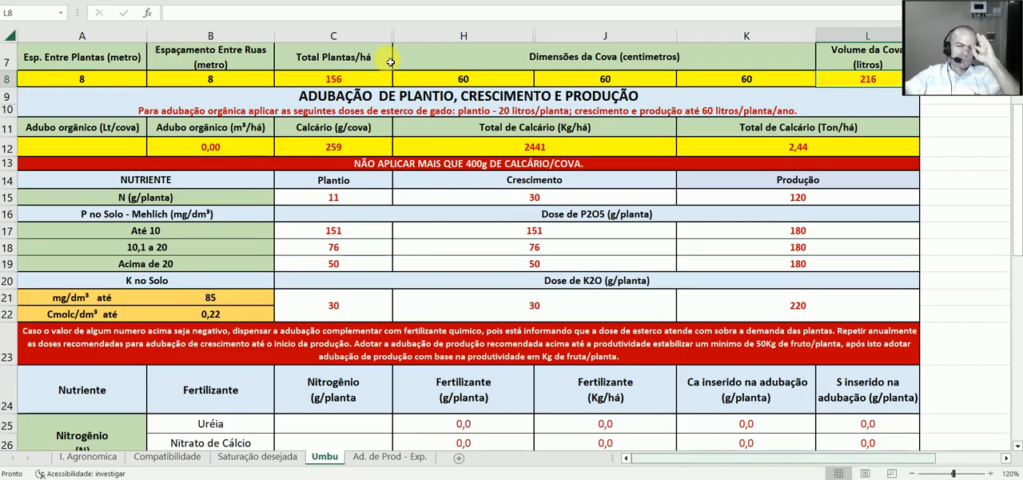
{"action": "left_click", "coordinate": [8, 231]}
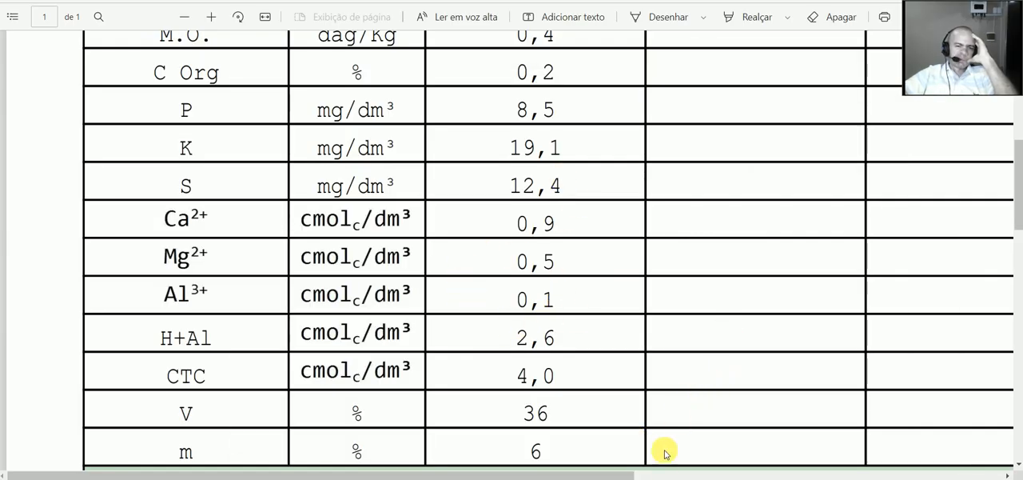
{"action": "left_click", "coordinate": [661, 479]}
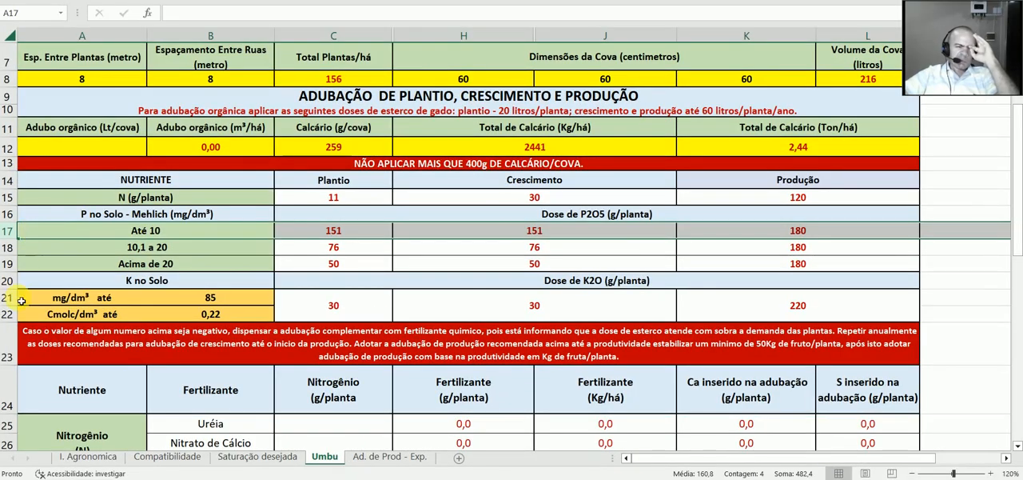
{"action": "left_click", "coordinate": [22, 300]}
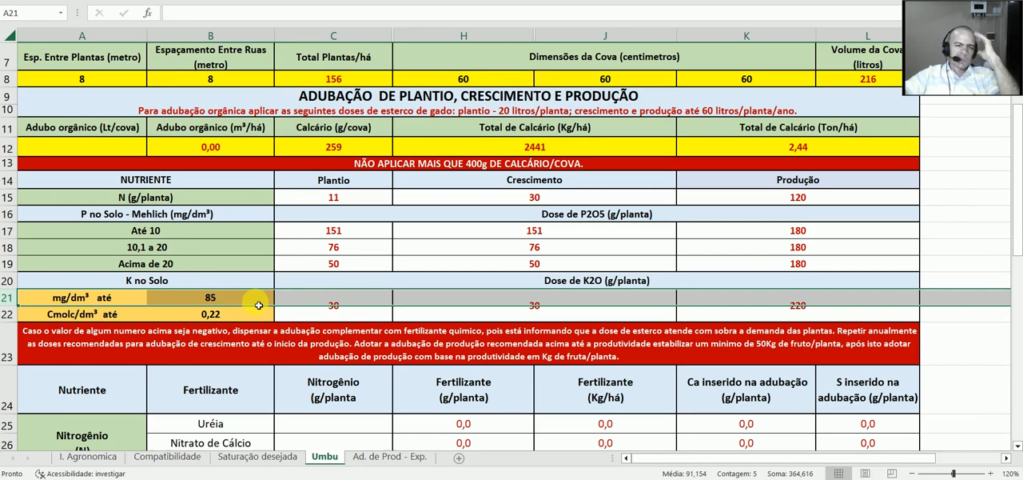
{"action": "left_click", "coordinate": [356, 307]}
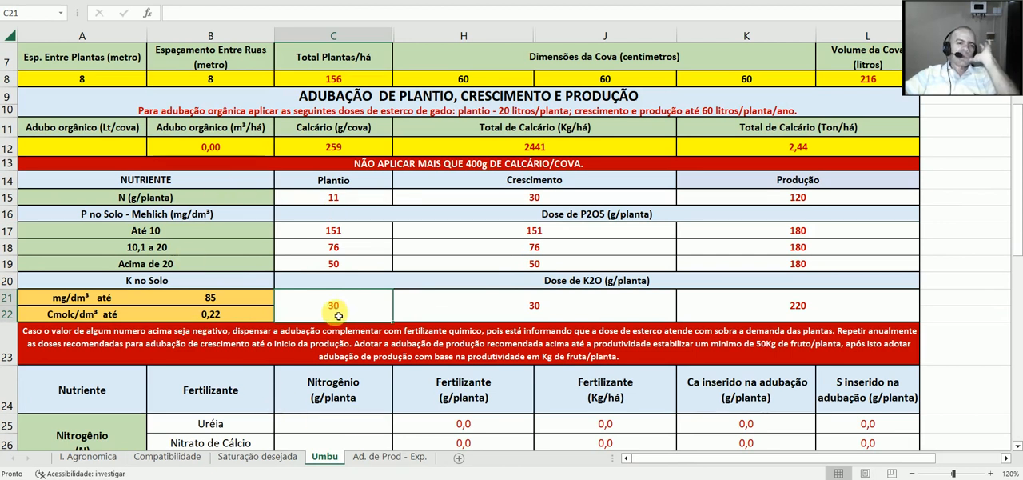
Step: Enter the planting nitrogen dose of 11 g/planta for Uréia in the nitrogen fertilizer table
{"action": "scroll", "coordinate": [320, 232], "scroll_direction": "down", "scroll_amount": 1}
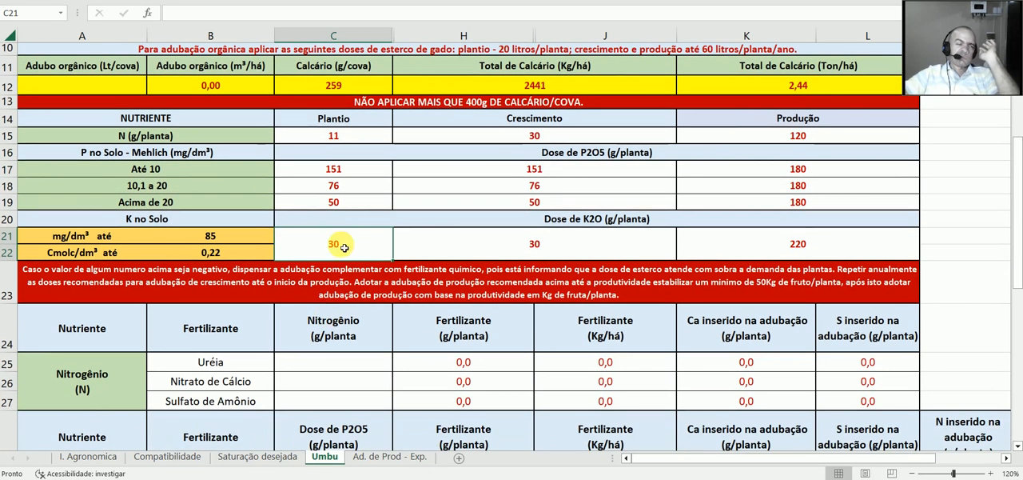
{"action": "scroll", "coordinate": [342, 240], "scroll_direction": "down", "scroll_amount": 1}
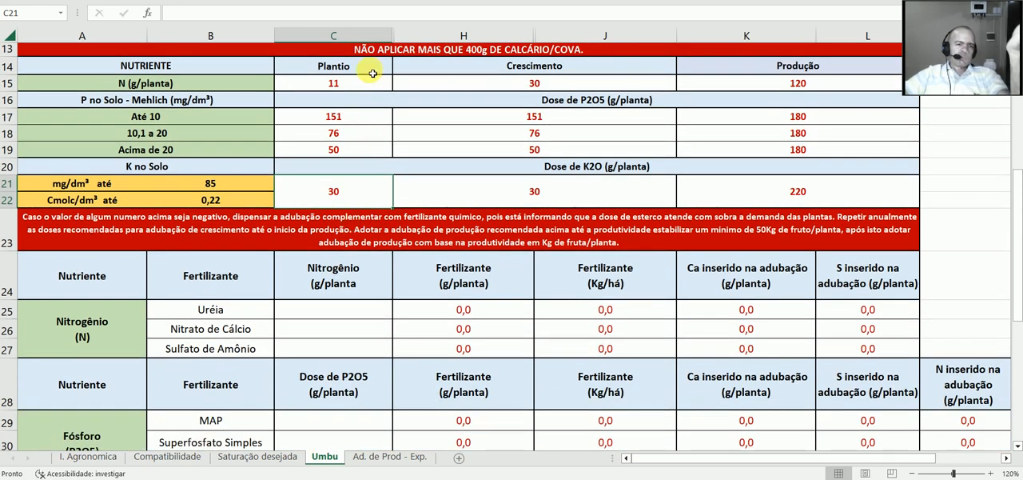
{"action": "scroll", "coordinate": [331, 270], "scroll_direction": "down", "scroll_amount": 1}
{"action": "left_click", "coordinate": [337, 261]}
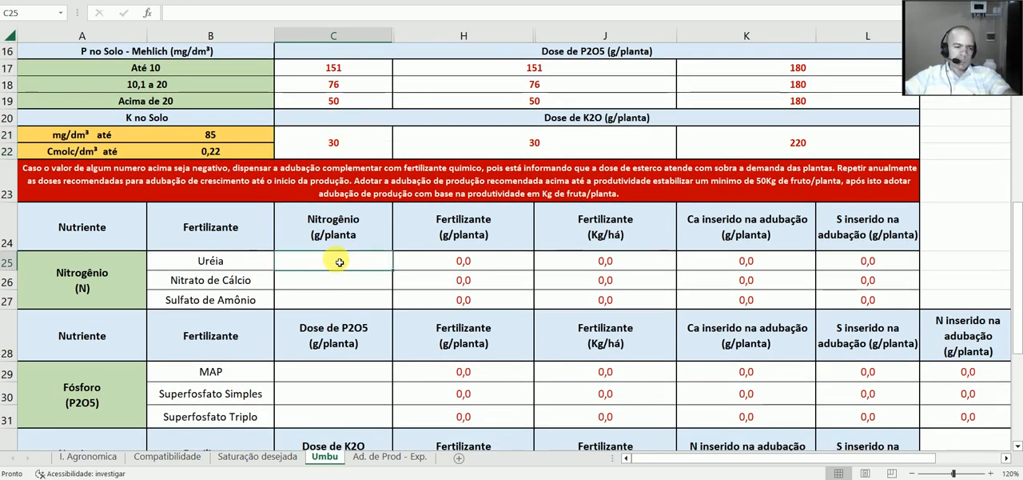
{"action": "type", "text": "11"}
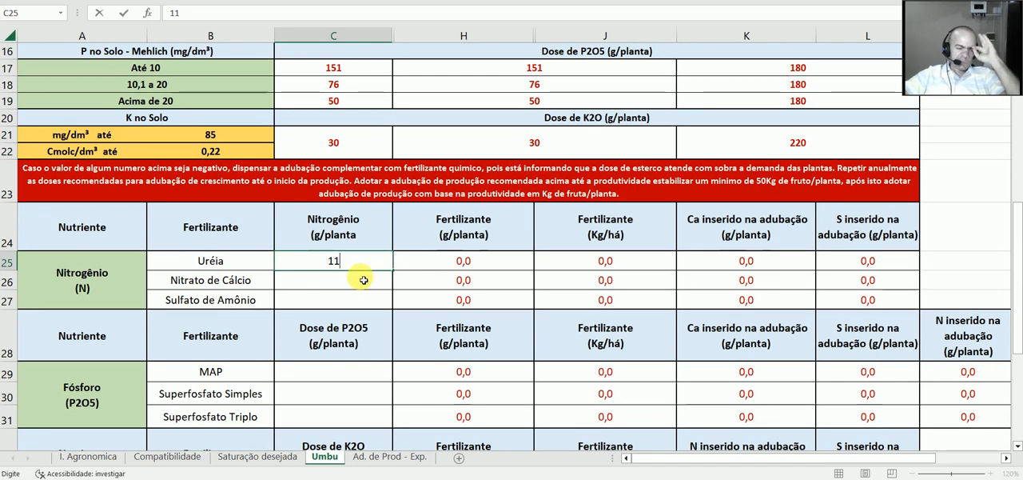
{"action": "key", "text": "Return"}
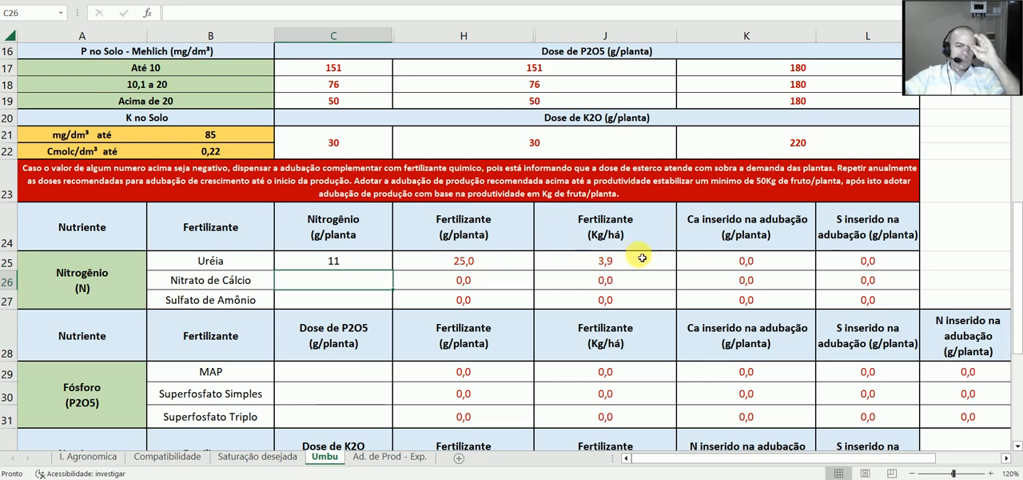
Step: Enter the planting P2O5 dose of 151 g/planta for Superfosfato Simples, taken from the Até 10 phosphorus row
{"action": "scroll", "coordinate": [264, 96], "scroll_direction": "up", "scroll_amount": 1}
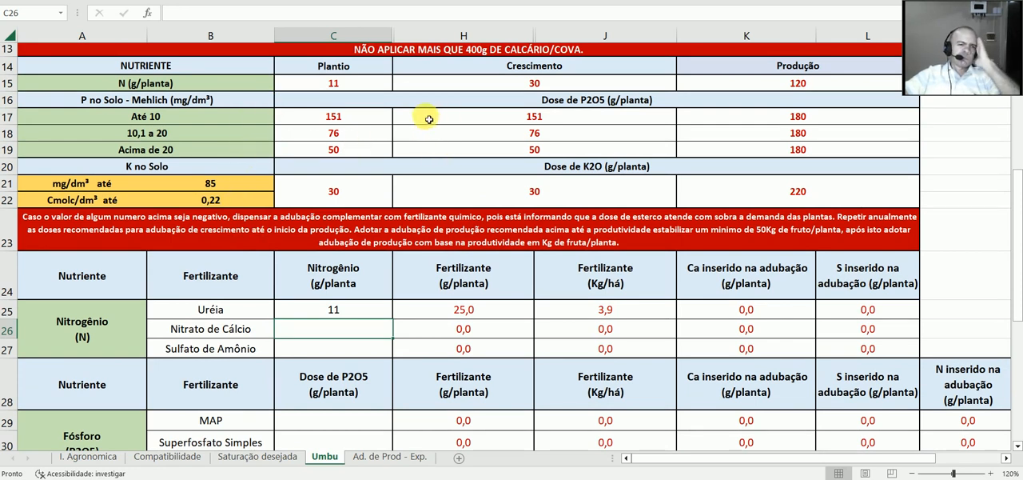
{"action": "left_click", "coordinate": [12, 117]}
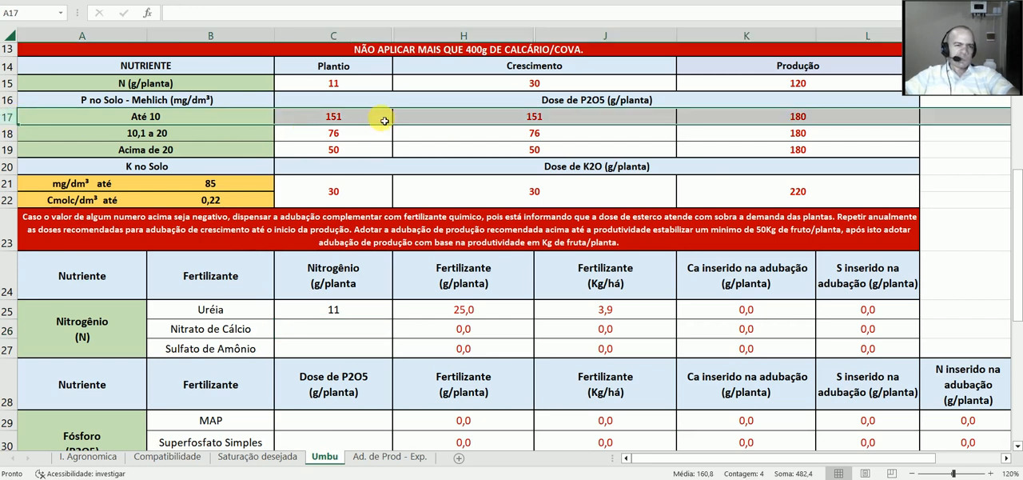
{"action": "key", "text": "Tab"}
{"action": "scroll", "coordinate": [392, 187], "scroll_direction": "down", "scroll_amount": 3}
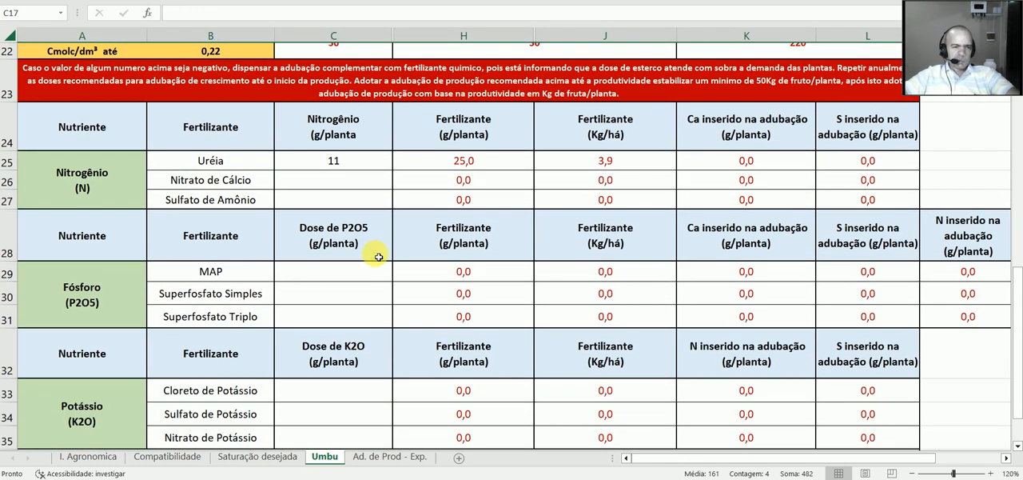
{"action": "left_click", "coordinate": [347, 294]}
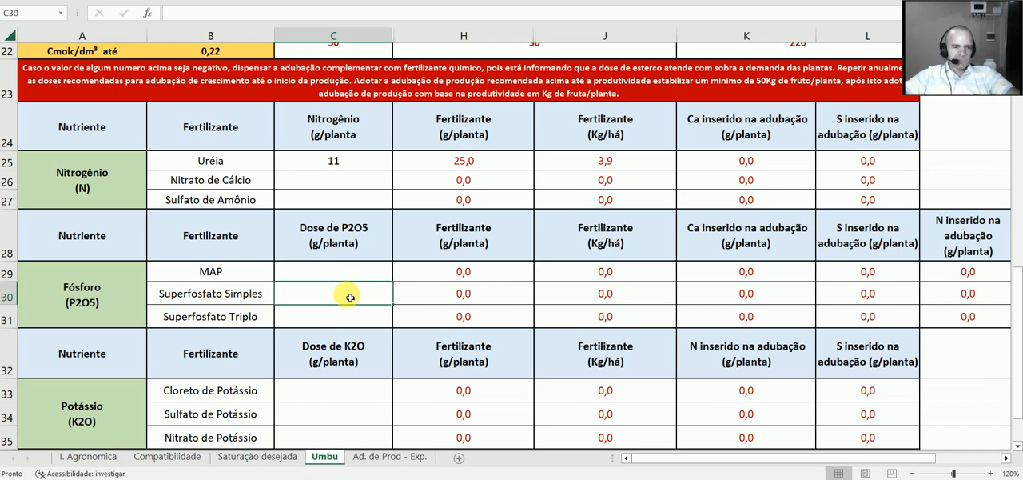
{"action": "left_click", "coordinate": [7, 293]}
{"action": "left_click", "coordinate": [328, 294]}
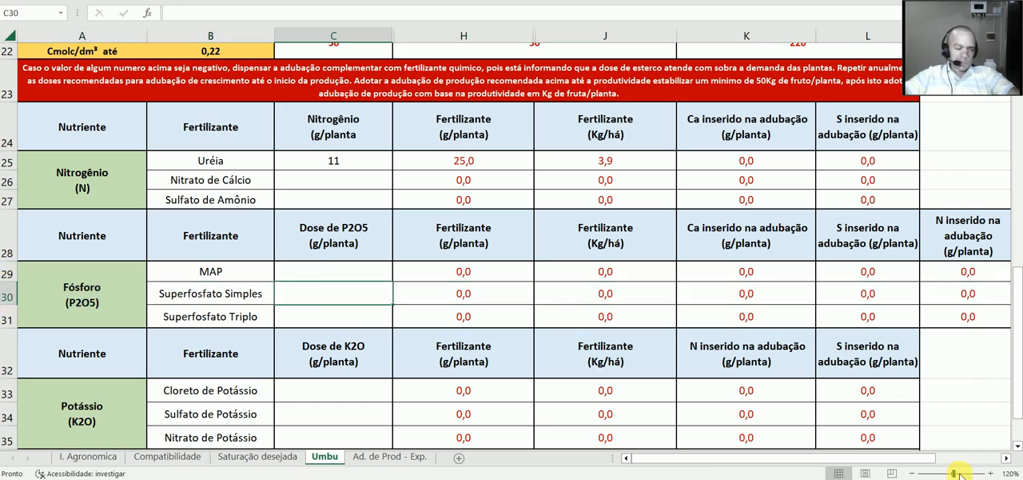
{"action": "type", "text": "151"}
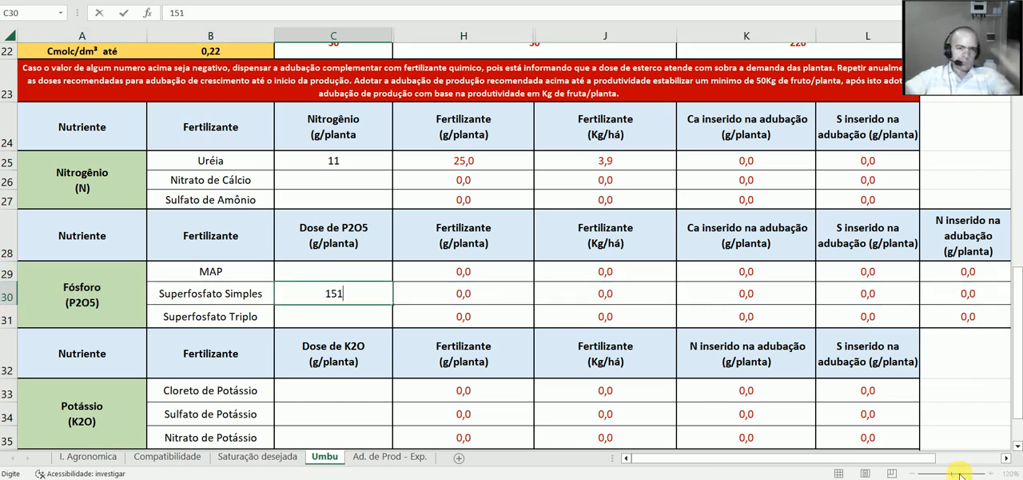
{"action": "left_click", "coordinate": [501, 294]}
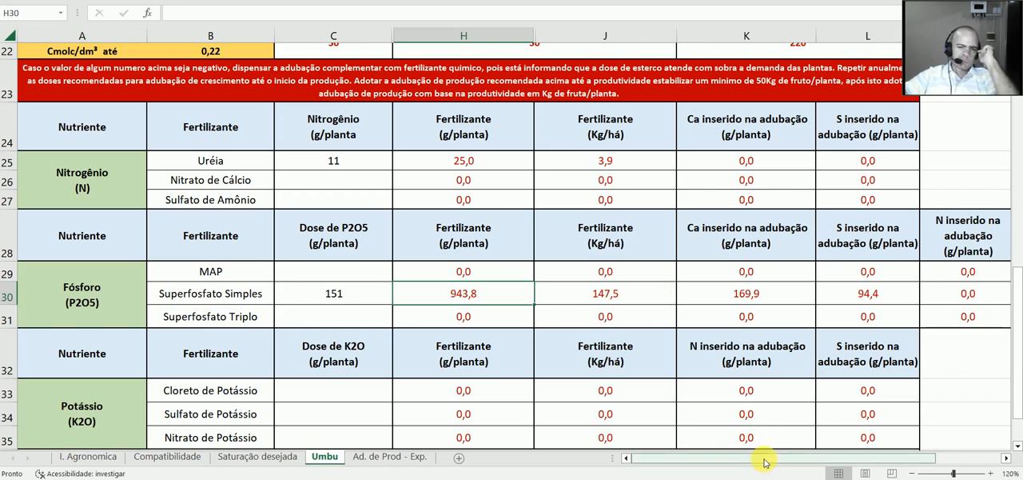
Step: Look up the planting K2O dose and enter 30 g/planta for Cloreto de Potássio in the potassium table
{"action": "left_click_drag", "start_coordinate": [771, 457], "coordinate": [793, 456]}
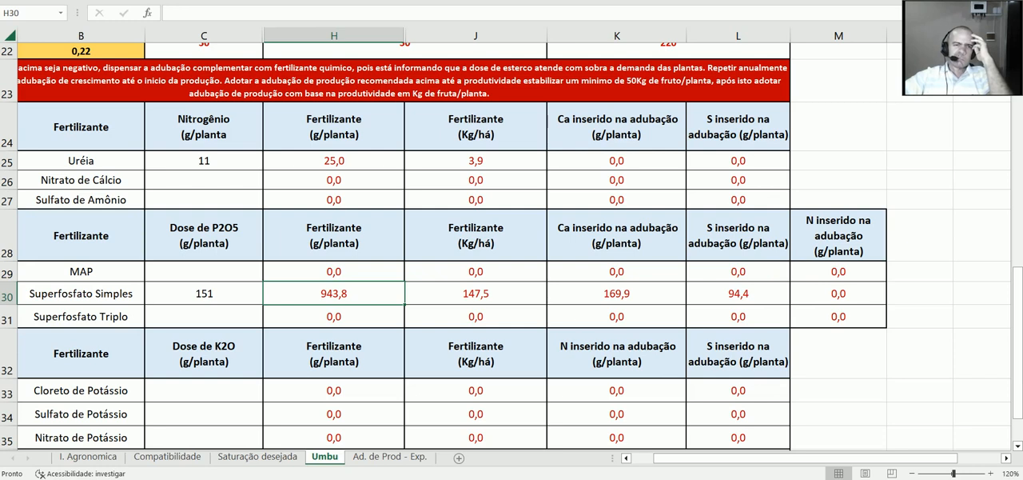
{"action": "scroll", "coordinate": [512, 256], "scroll_direction": "up", "scroll_amount": 4}
{"action": "scroll", "coordinate": [511, 256], "scroll_direction": "left", "scroll_amount": 1}
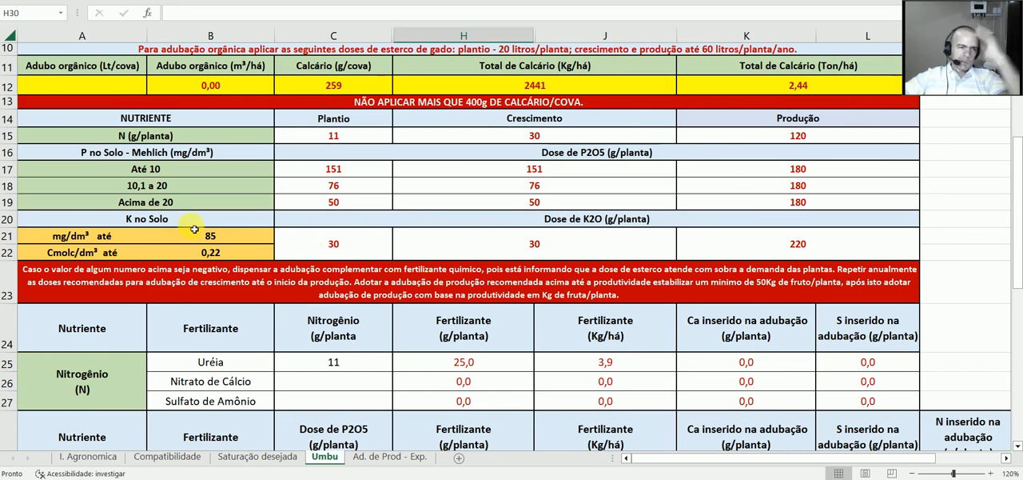
{"action": "left_click", "coordinate": [13, 242]}
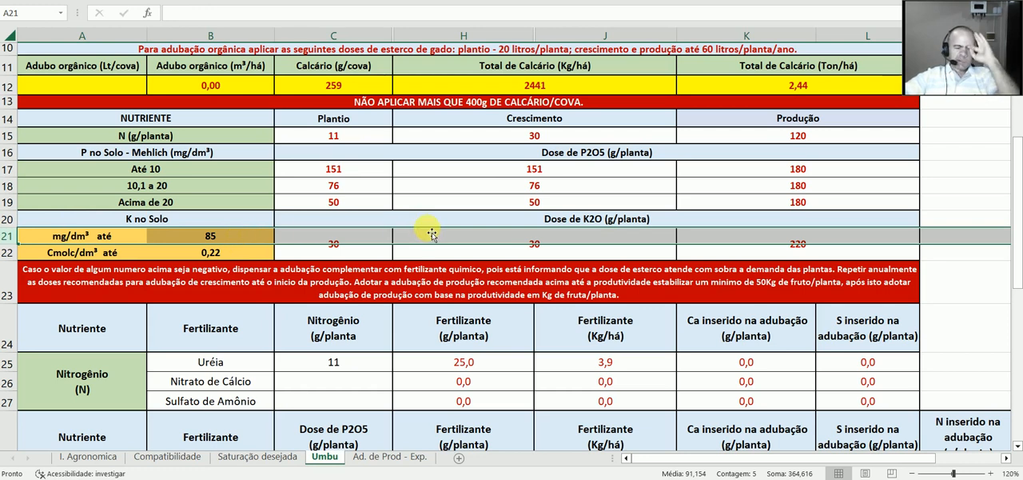
{"action": "left_click", "coordinate": [412, 256]}
{"action": "left_click", "coordinate": [359, 243]}
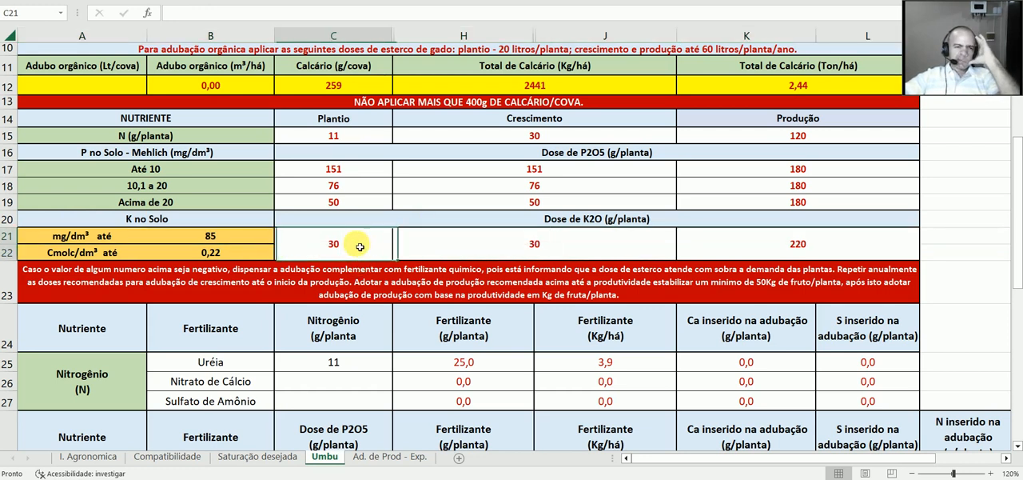
{"action": "scroll", "coordinate": [384, 386], "scroll_direction": "down", "scroll_amount": 5}
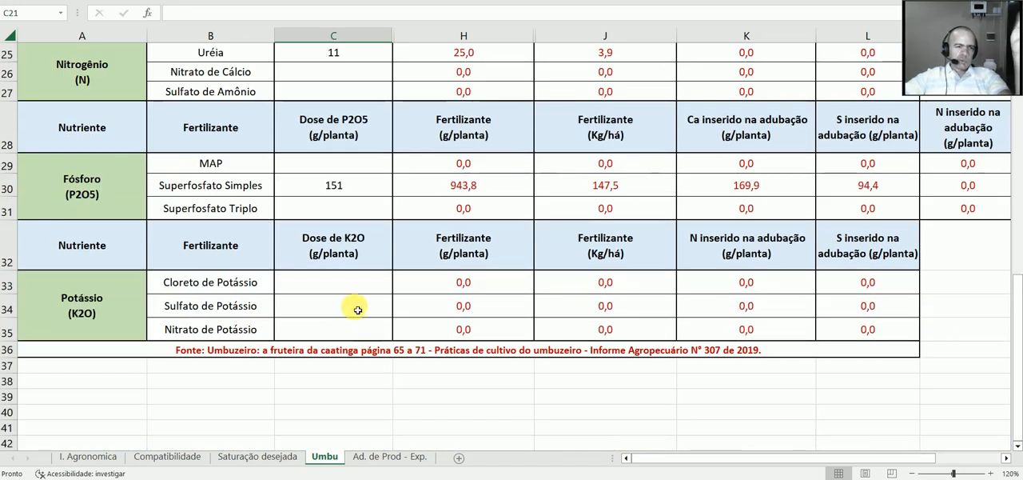
{"action": "left_click", "coordinate": [349, 286]}
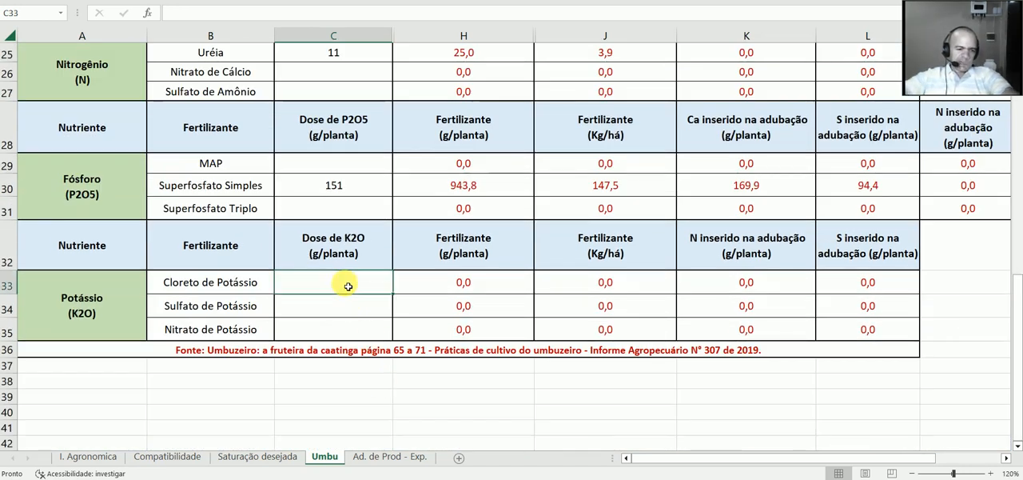
{"action": "type", "text": "30"}
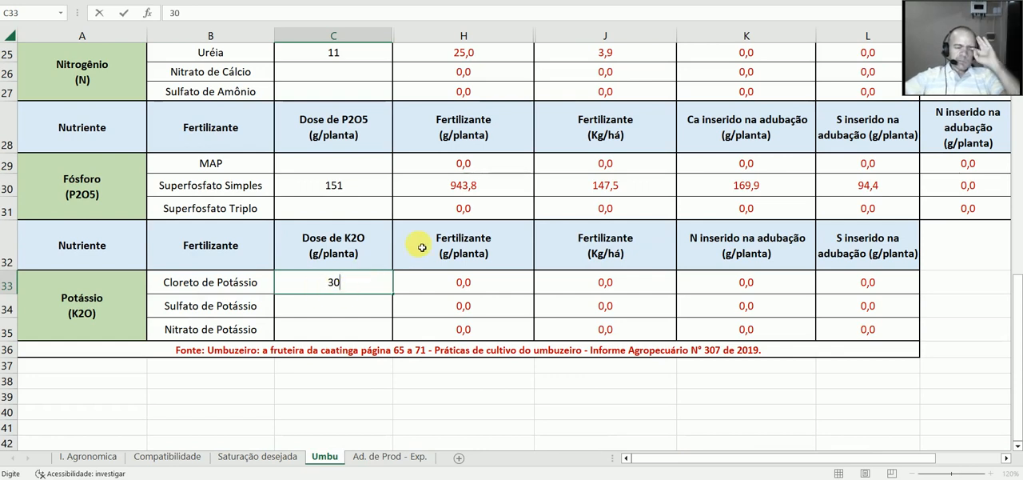
{"action": "left_click", "coordinate": [432, 277]}
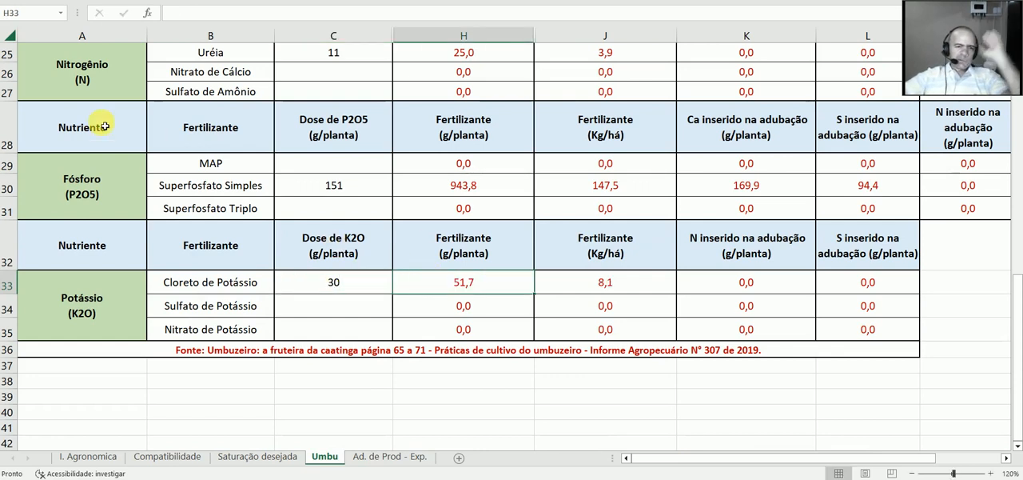
Step: Clear the K2O dose of Cloreto de Potássio in the potassium fertilizer table
{"action": "left_click", "coordinate": [9, 285]}
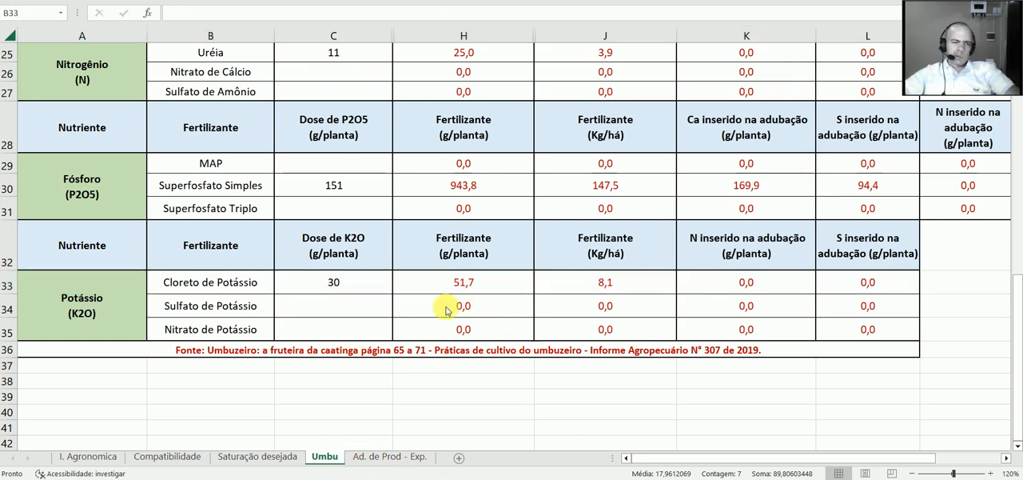
{"action": "left_click", "coordinate": [329, 292]}
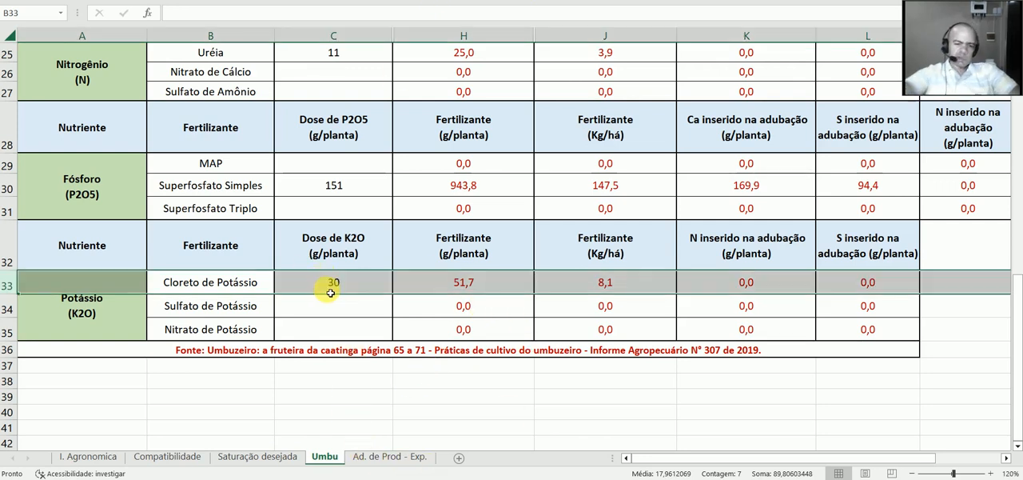
{"action": "double_click", "coordinate": [331, 293]}
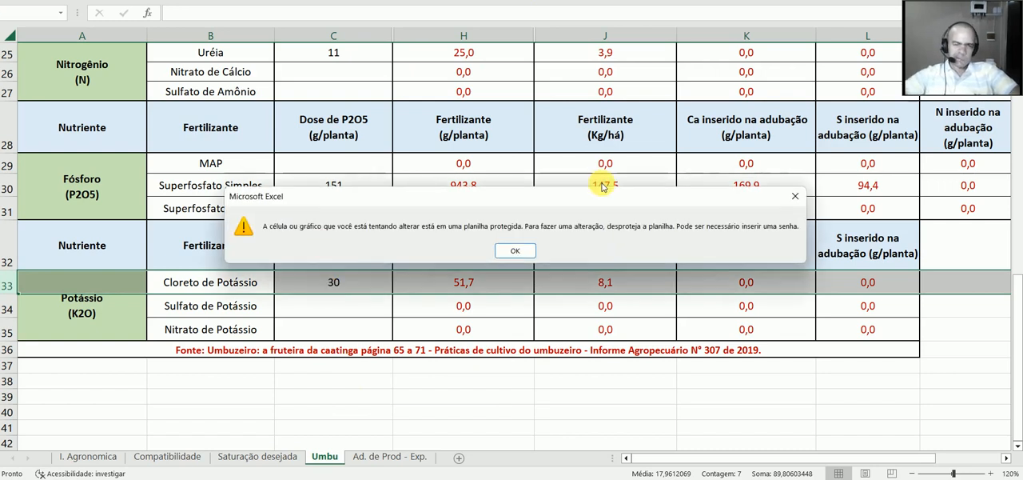
{"action": "left_click", "coordinate": [515, 250]}
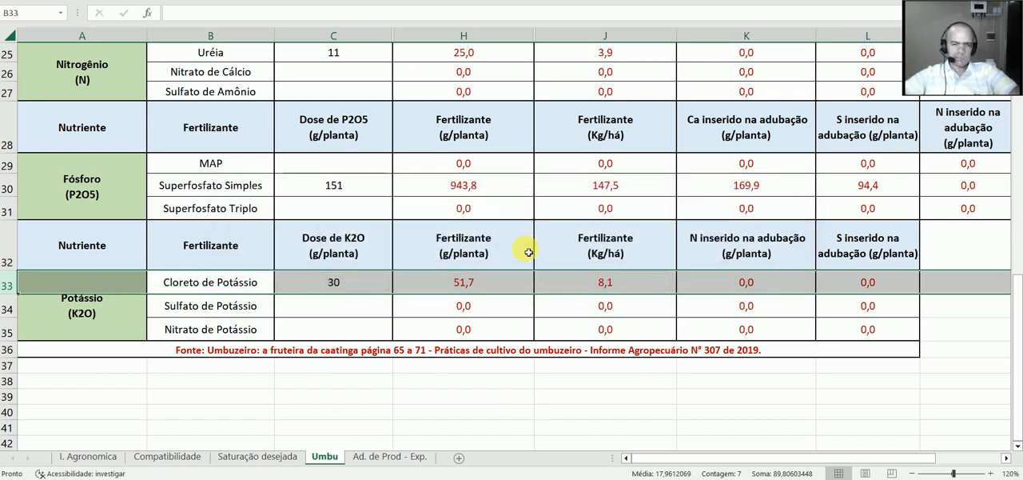
{"action": "left_click", "coordinate": [339, 284]}
{"action": "key", "text": "BackSpace"}
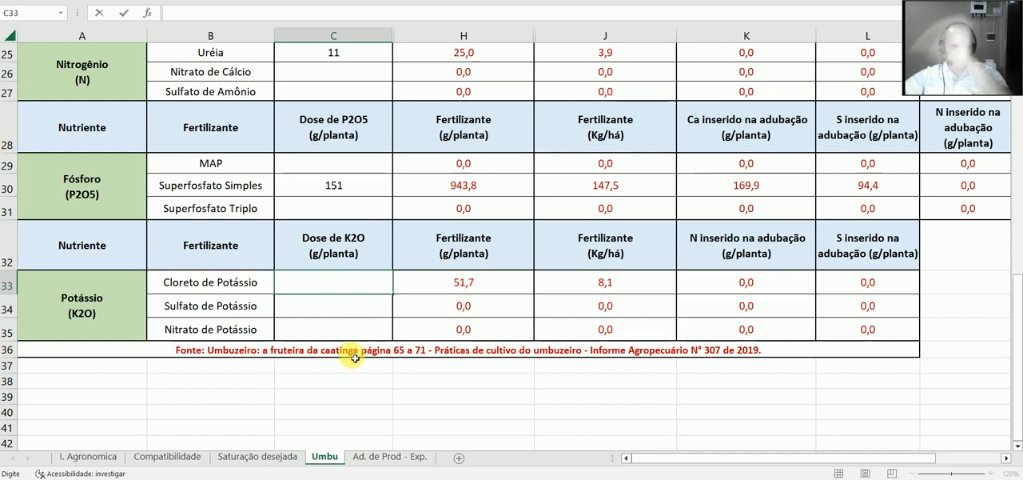
Step: Enter a K2O dose of 30 g/planta for Nitrato de Potássio and highlight its row
{"action": "left_click", "coordinate": [356, 332]}
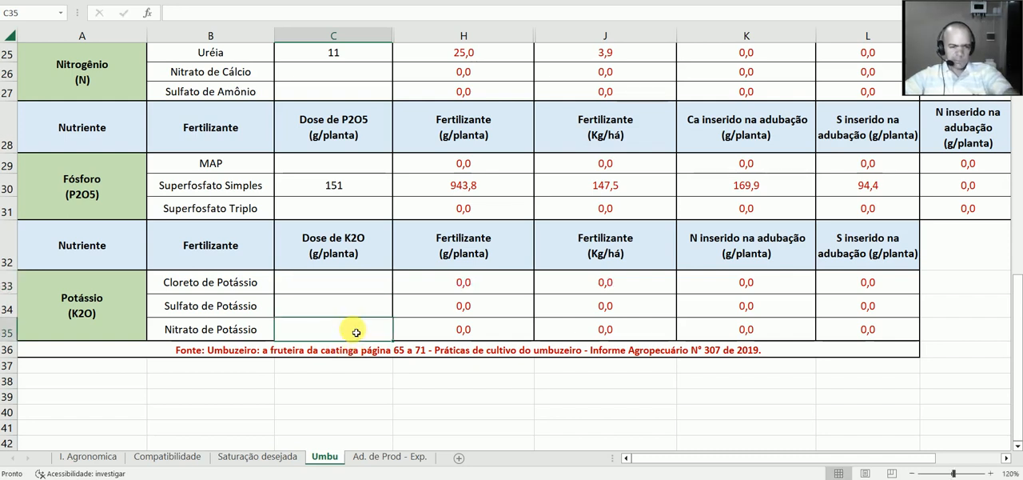
{"action": "type", "text": "30"}
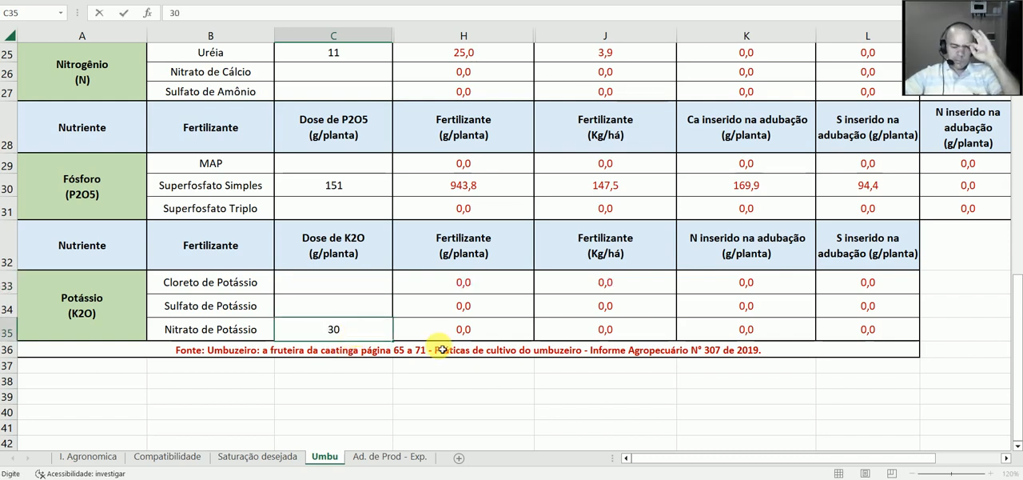
{"action": "left_click", "coordinate": [460, 330]}
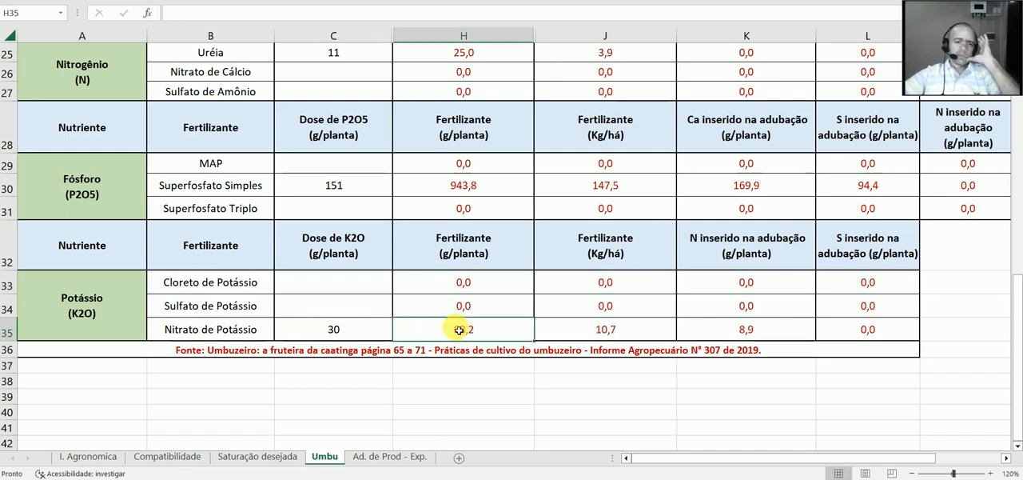
{"action": "left_click", "coordinate": [16, 328]}
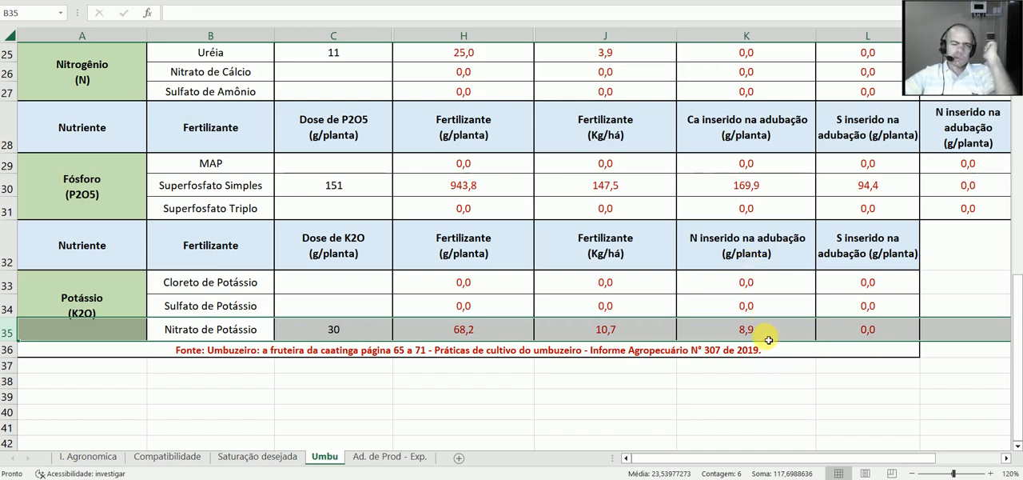
Step: Set the nitrogen dose for Uréia to 2,1 g/planta in the nitrogen fertilizer table
{"action": "scroll", "coordinate": [768, 340], "scroll_direction": "up", "scroll_amount": 2}
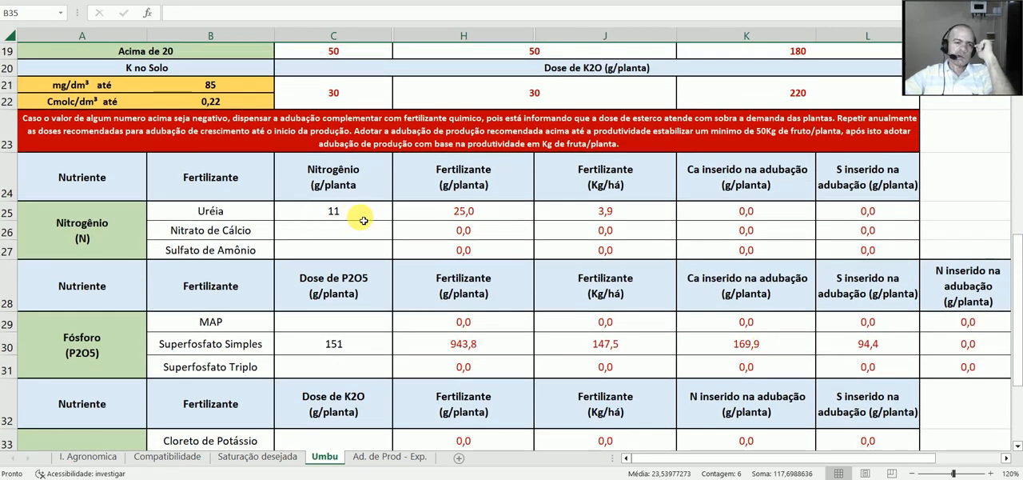
{"action": "left_click", "coordinate": [363, 220]}
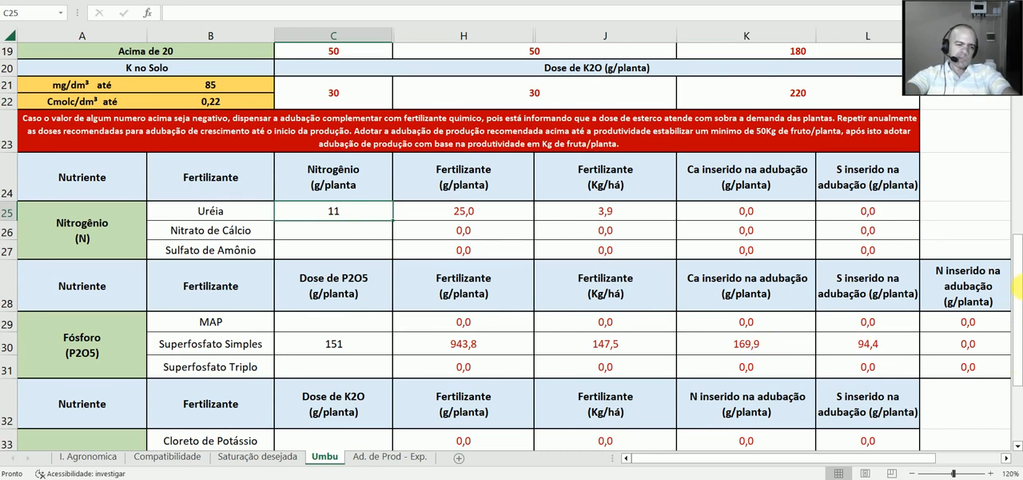
{"action": "type", "text": "2,"}
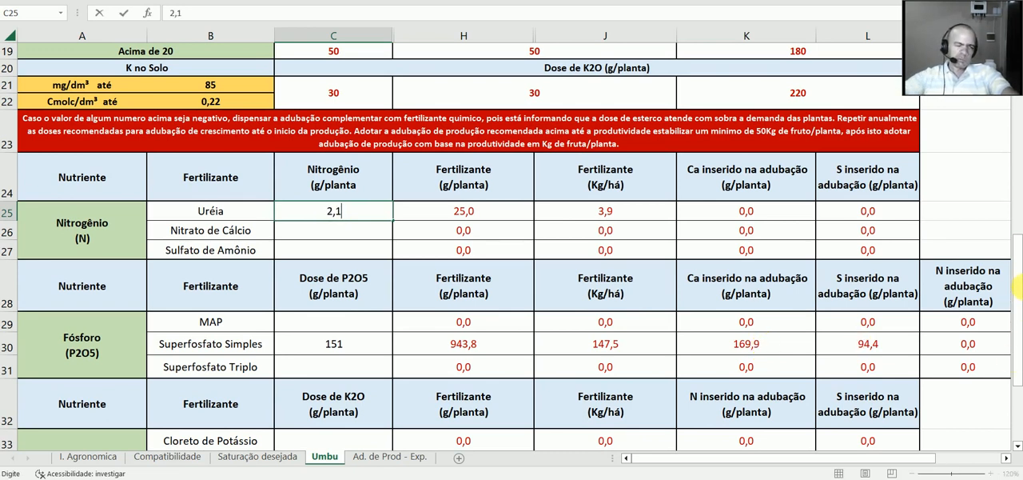
{"action": "left_click", "coordinate": [507, 207]}
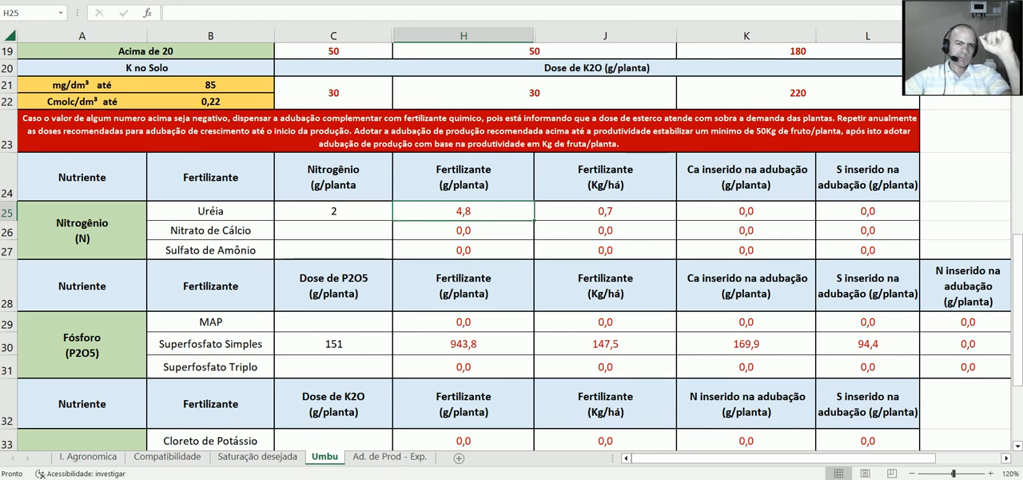
Step: Clear the doses entered for Uréia, Superfosfato Simples and Nitrato de Potássio in the fertilizer tables
{"action": "scroll", "coordinate": [594, 184], "scroll_direction": "up", "scroll_amount": 3}
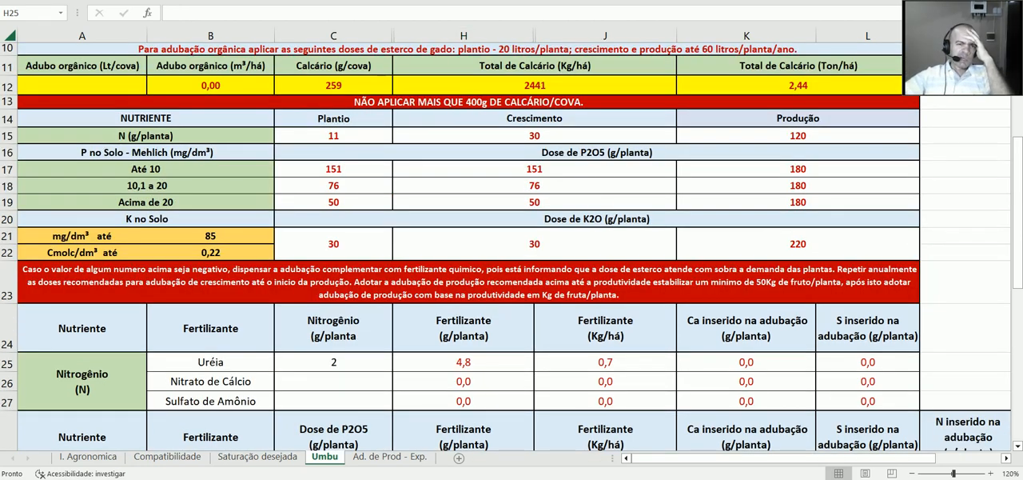
{"action": "double_click", "coordinate": [328, 362]}
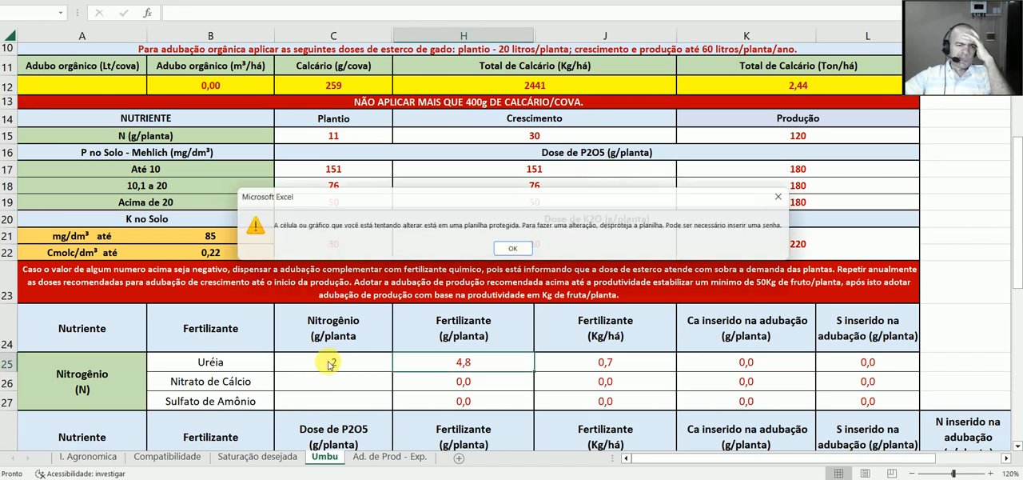
{"action": "left_click", "coordinate": [514, 251]}
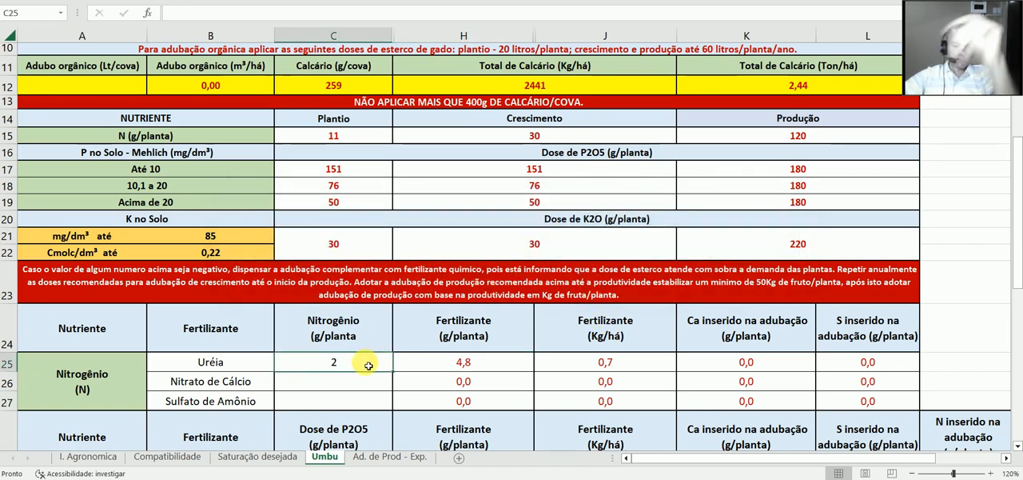
{"action": "key", "text": "BackSpace"}
{"action": "scroll", "coordinate": [354, 390], "scroll_direction": "down", "scroll_amount": 2}
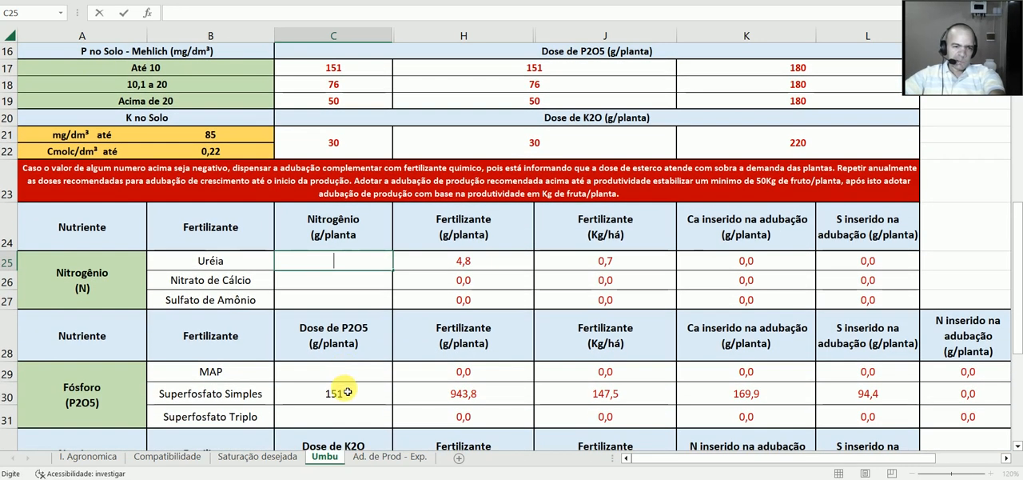
{"action": "left_click", "coordinate": [348, 391]}
{"action": "key", "text": "Delete"}
{"action": "scroll", "coordinate": [347, 391], "scroll_direction": "down", "scroll_amount": 2}
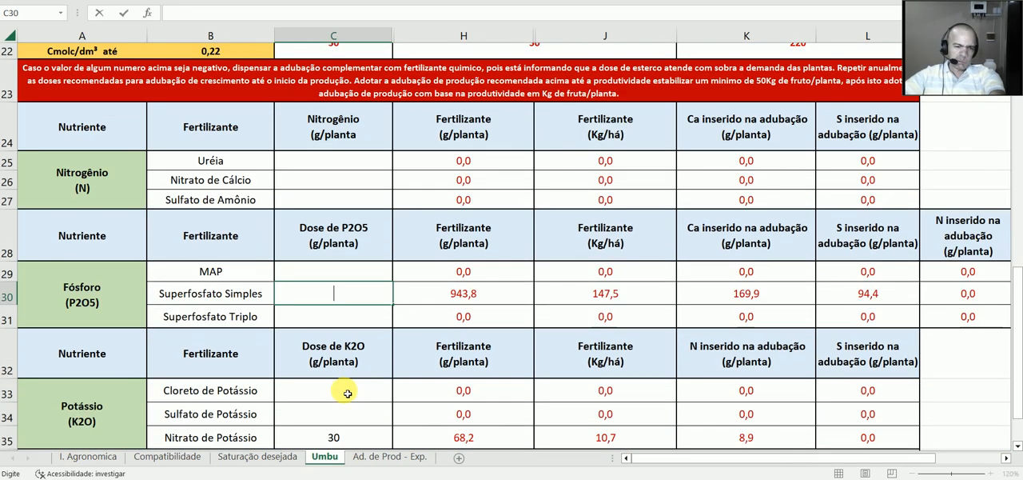
{"action": "left_click", "coordinate": [350, 440]}
{"action": "key", "text": "BackSpace"}
Step: Enter 20 Lt/cova of organic fertilizer under Adubo orgânico in the planting, growth and production fertilization section
{"action": "scroll", "coordinate": [351, 446], "scroll_direction": "up", "scroll_amount": 7}
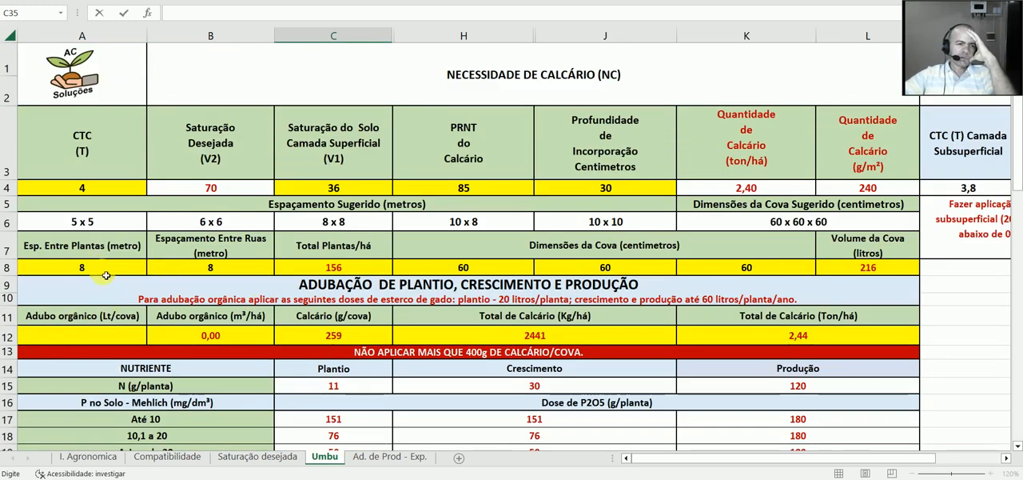
{"action": "left_click", "coordinate": [136, 336]}
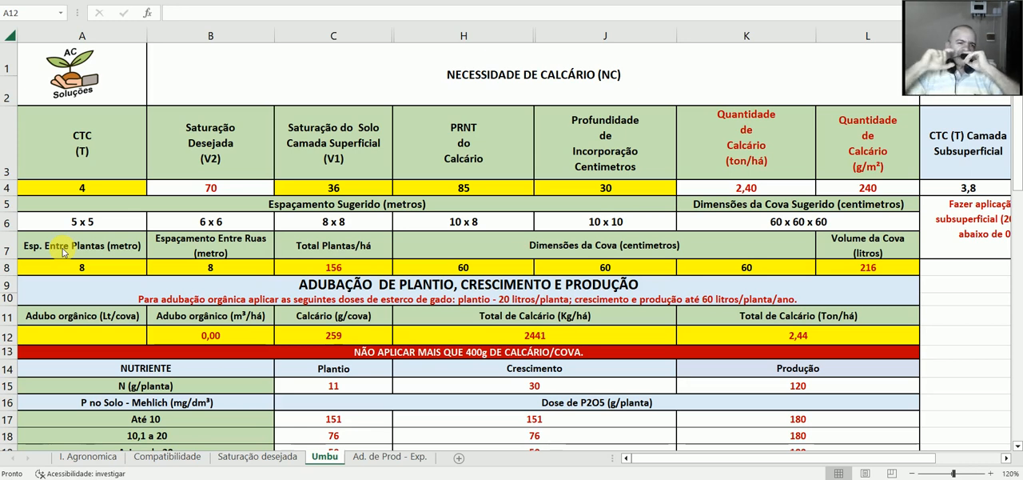
{"action": "left_click", "coordinate": [118, 335]}
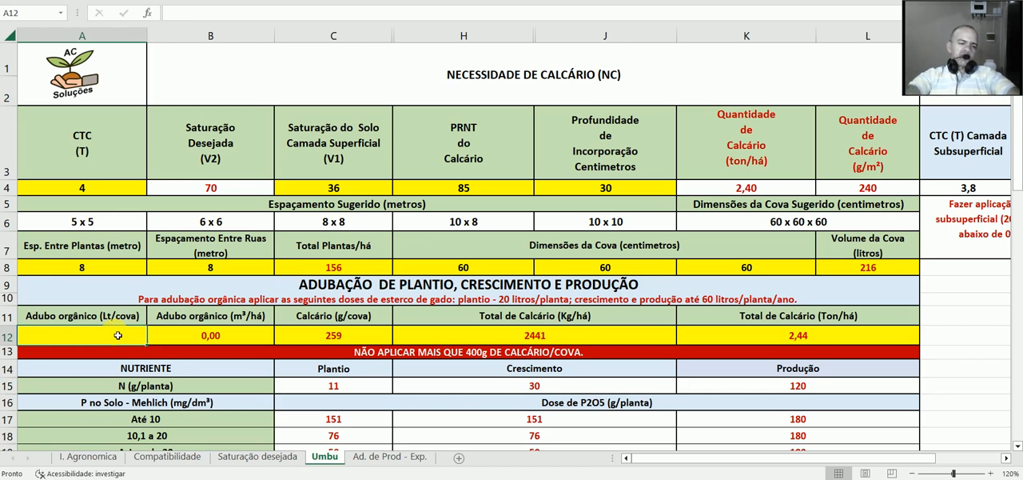
{"action": "type", "text": "20"}
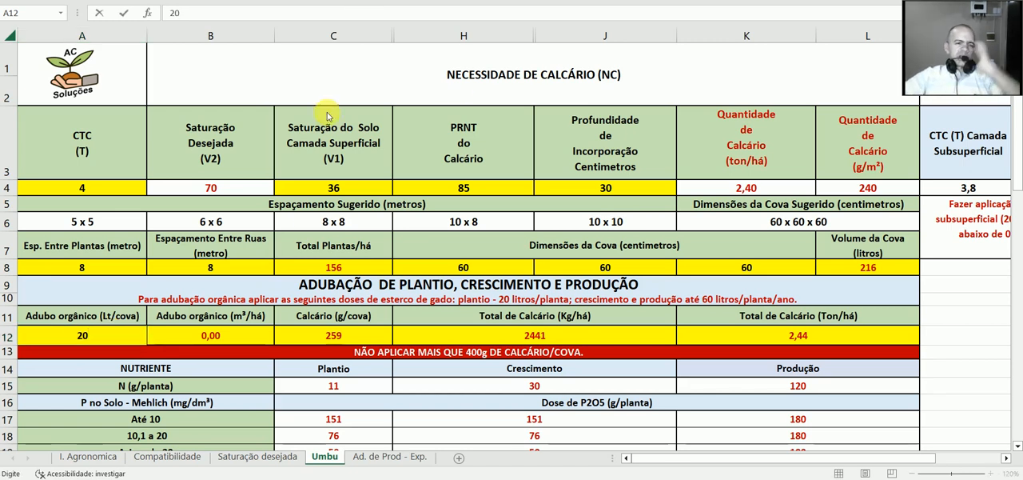
{"action": "scroll", "coordinate": [200, 351], "scroll_direction": "down", "scroll_amount": 1}
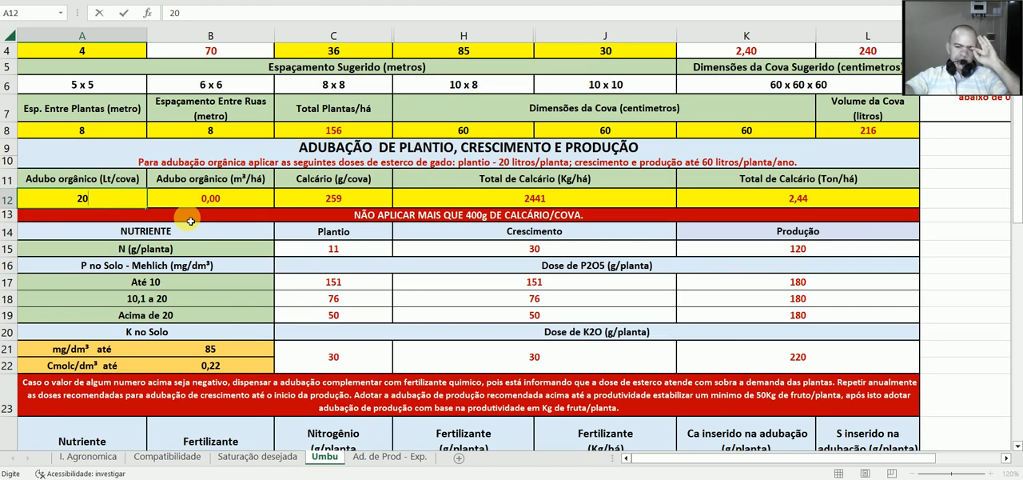
{"action": "left_click", "coordinate": [180, 214]}
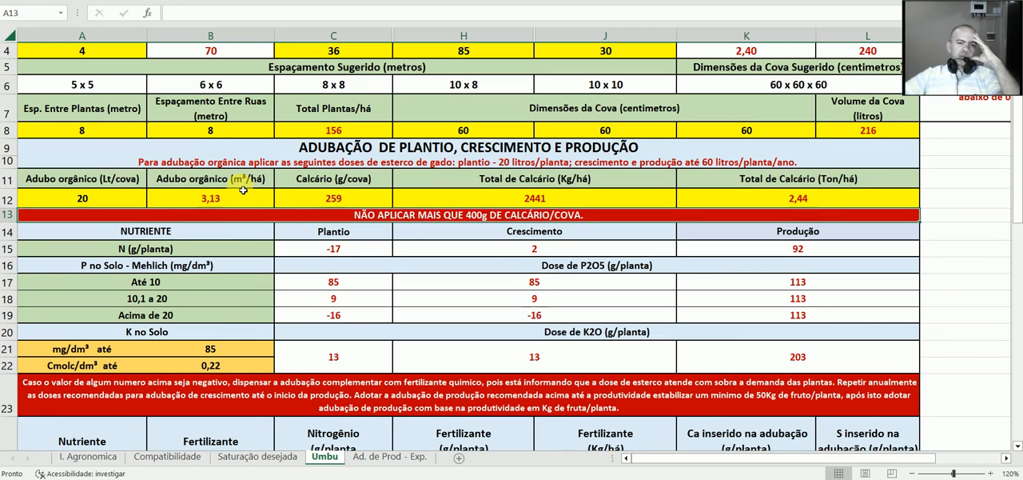
Step: Enter the planting P2O5 dose of 85 g/planta for Superfosfato Simples, taken from the Até 10 phosphorus row
{"action": "scroll", "coordinate": [243, 189], "scroll_direction": "down", "scroll_amount": 1}
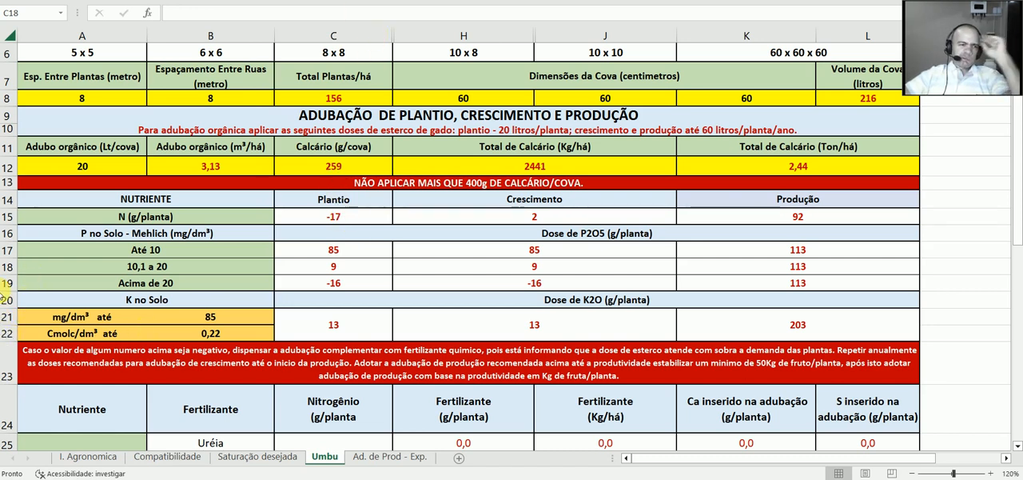
{"action": "left_click", "coordinate": [14, 258]}
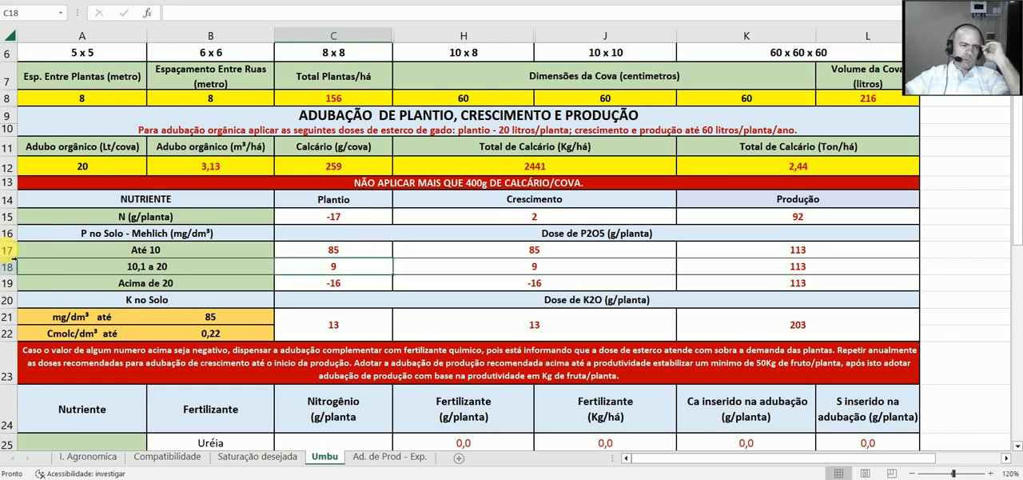
{"action": "left_click", "coordinate": [13, 257]}
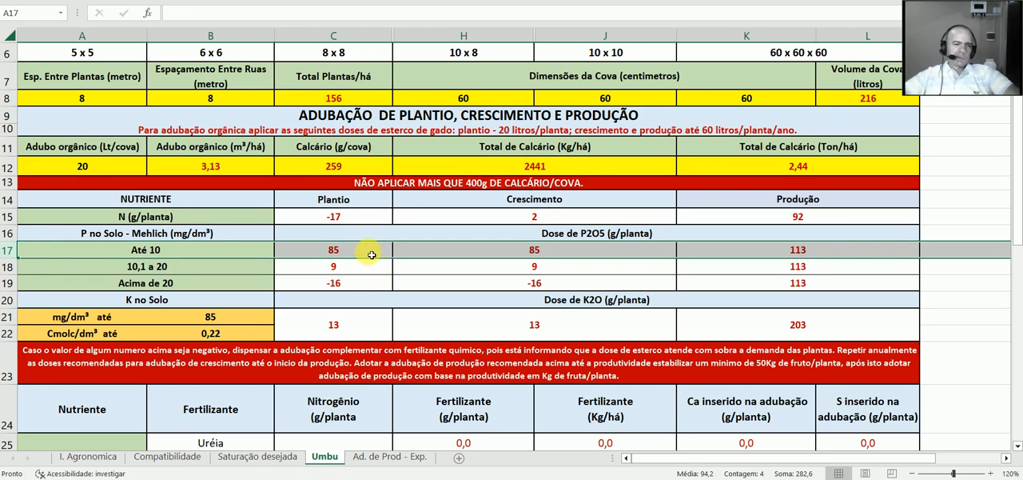
{"action": "scroll", "coordinate": [372, 254], "scroll_direction": "down", "scroll_amount": 1}
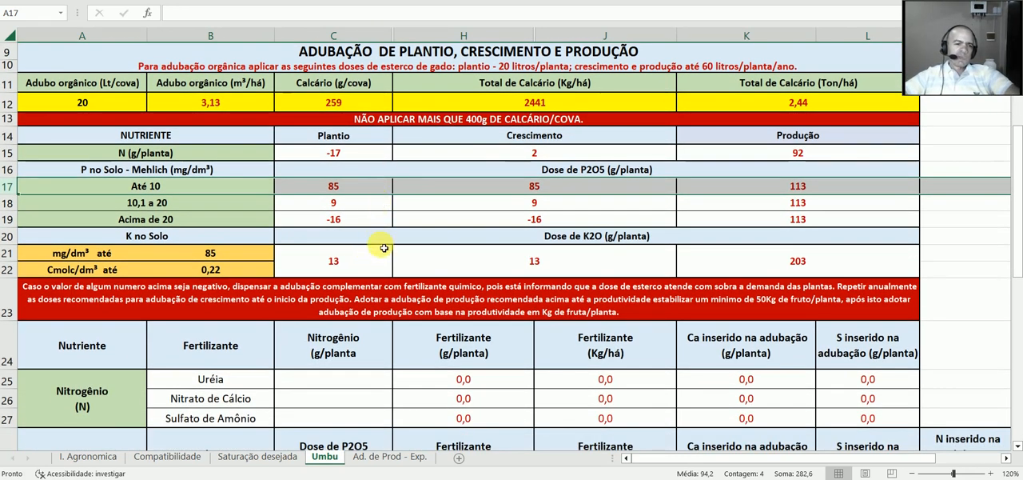
{"action": "scroll", "coordinate": [376, 256], "scroll_direction": "down", "scroll_amount": 4}
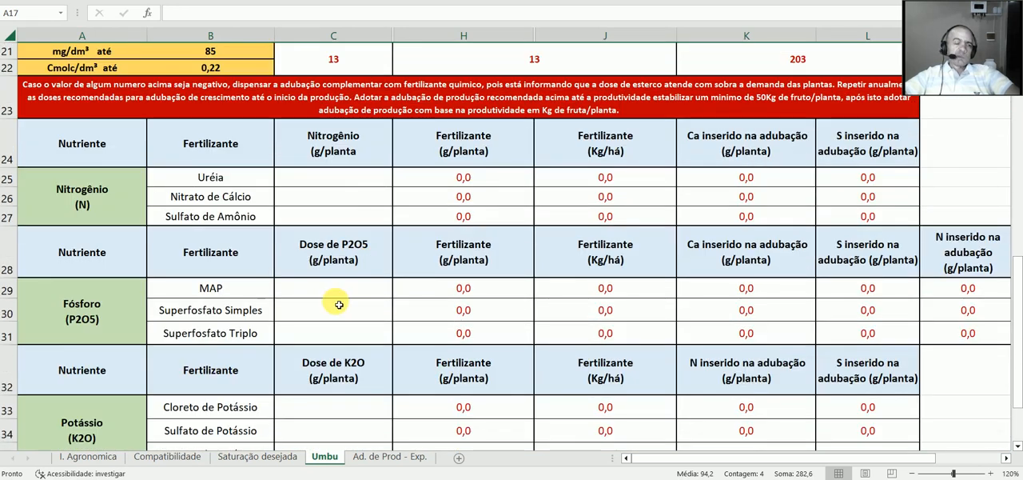
{"action": "scroll", "coordinate": [339, 304], "scroll_direction": "down", "scroll_amount": 1}
{"action": "left_click", "coordinate": [336, 236]}
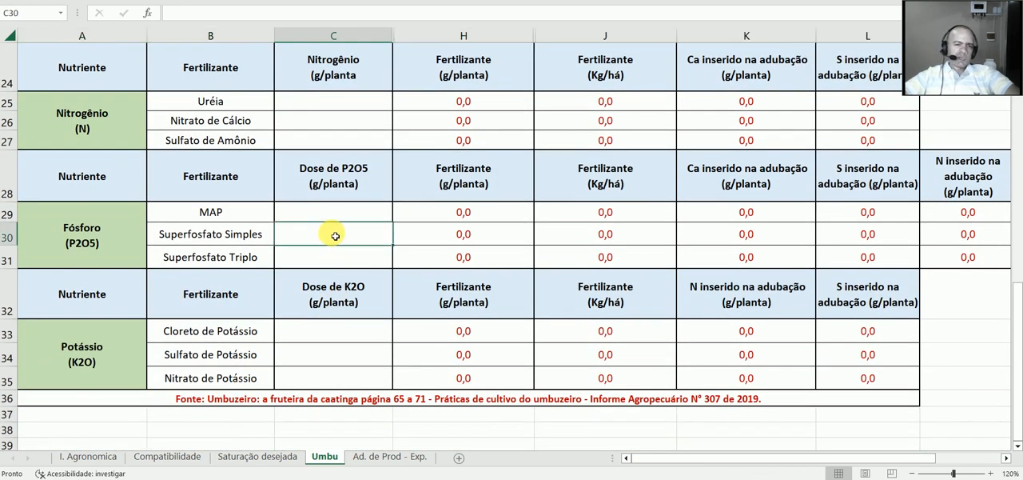
{"action": "type", "text": "85"}
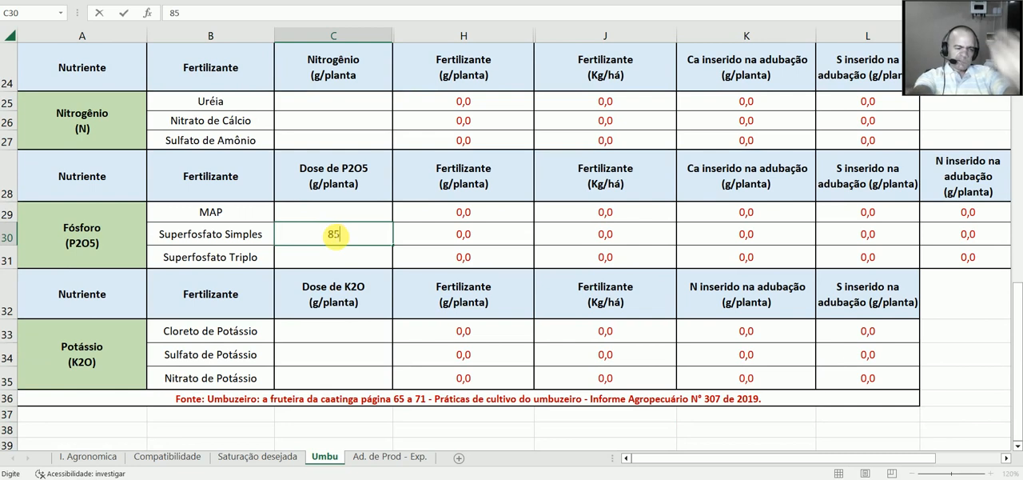
{"action": "left_click", "coordinate": [523, 242]}
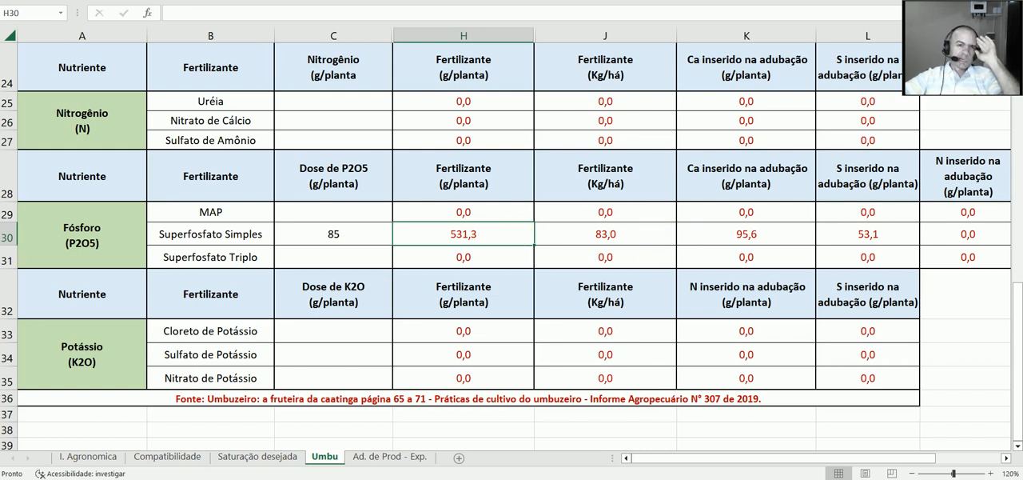
Step: Enter the planting K2O dose of 13 g/planta for Cloreto de Potássio in the potassium fertilizer table
{"action": "scroll", "coordinate": [355, 377], "scroll_direction": "up", "scroll_amount": 5}
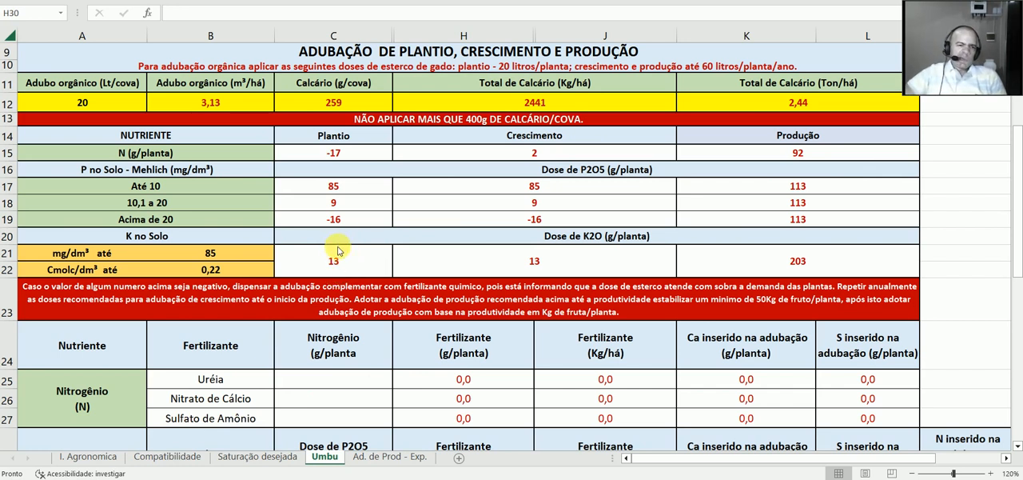
{"action": "scroll", "coordinate": [379, 275], "scroll_direction": "down", "scroll_amount": 2}
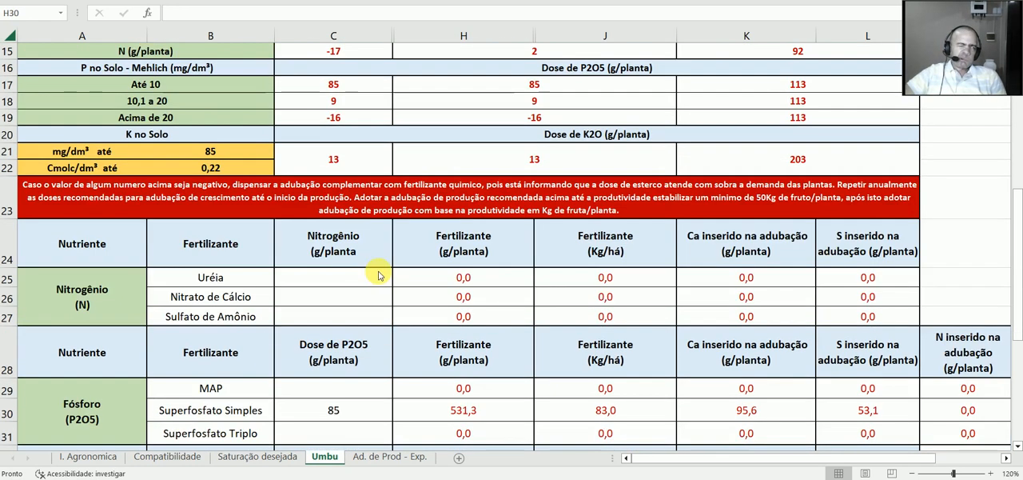
{"action": "scroll", "coordinate": [379, 275], "scroll_direction": "down", "scroll_amount": 4}
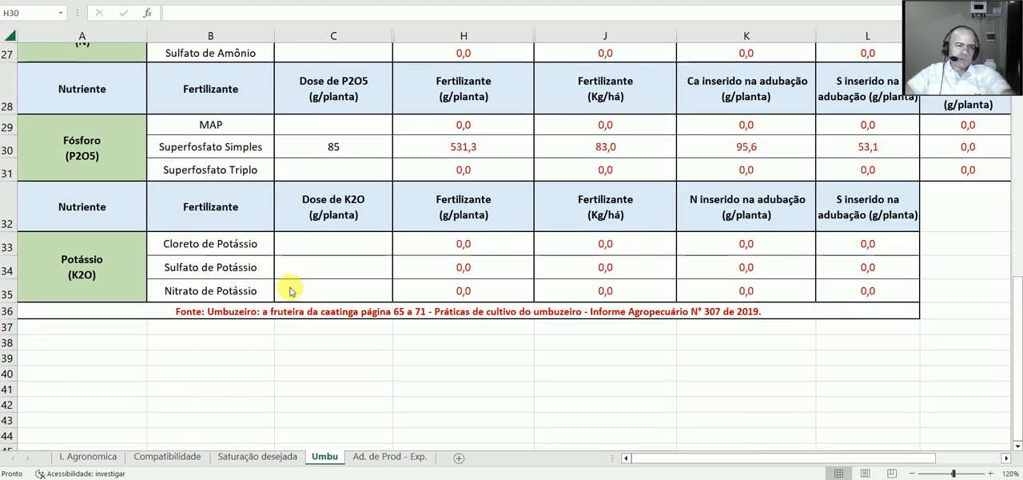
{"action": "left_click", "coordinate": [331, 248]}
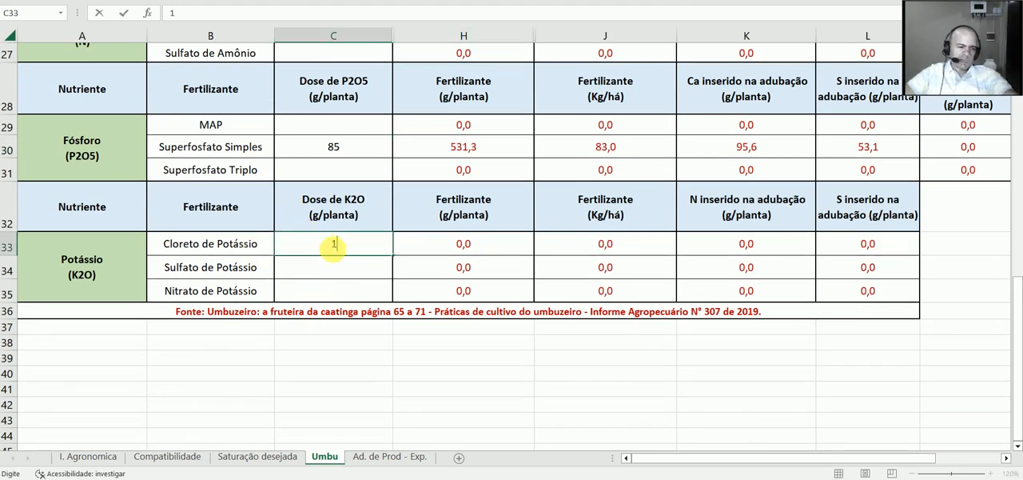
{"action": "type", "text": "13"}
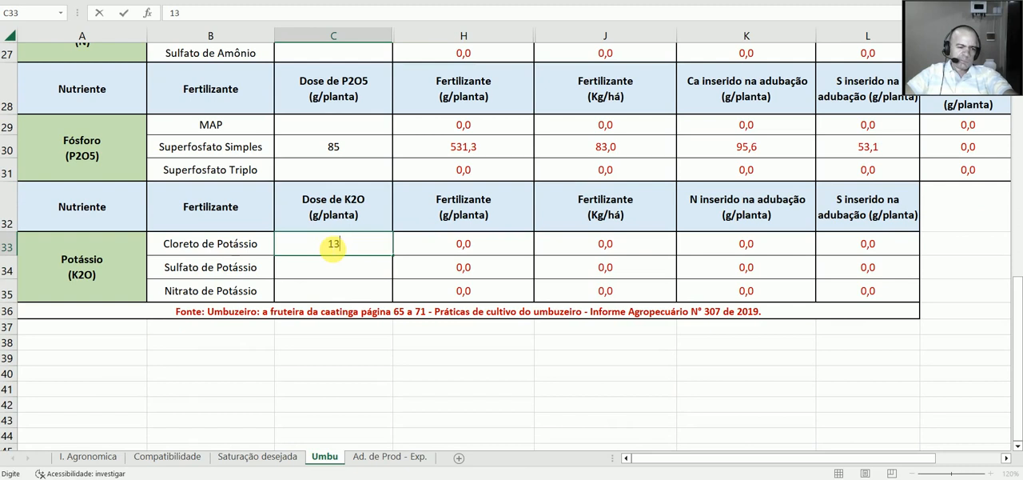
{"action": "left_click", "coordinate": [518, 251]}
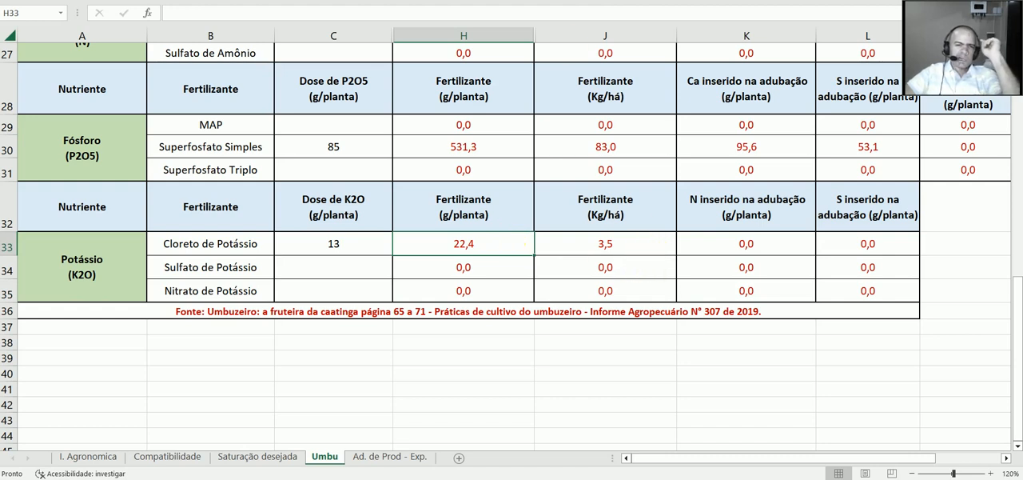
Step: Set Adubo orgânico to 40 Lt/cova in the planting, growth and production fertilization section
{"action": "scroll", "coordinate": [420, 189], "scroll_direction": "up", "scroll_amount": 7}
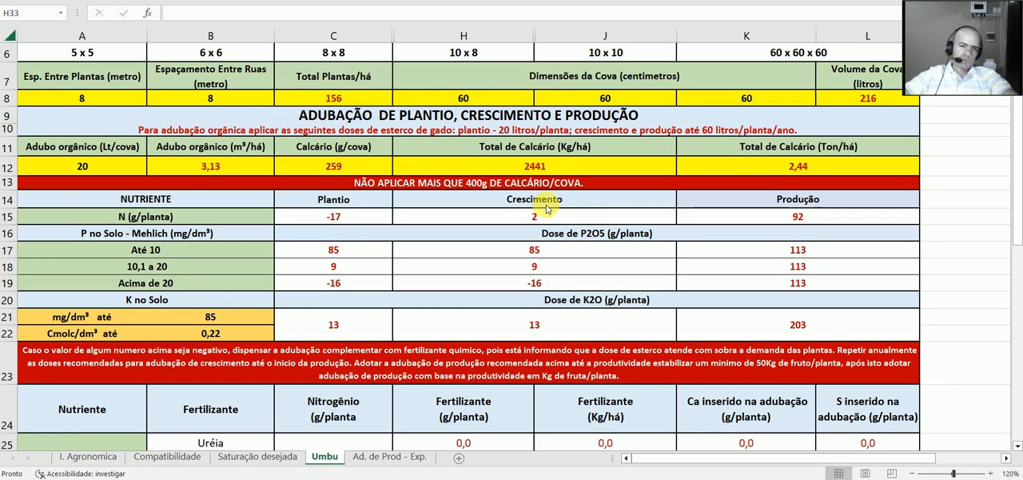
{"action": "left_click", "coordinate": [97, 168]}
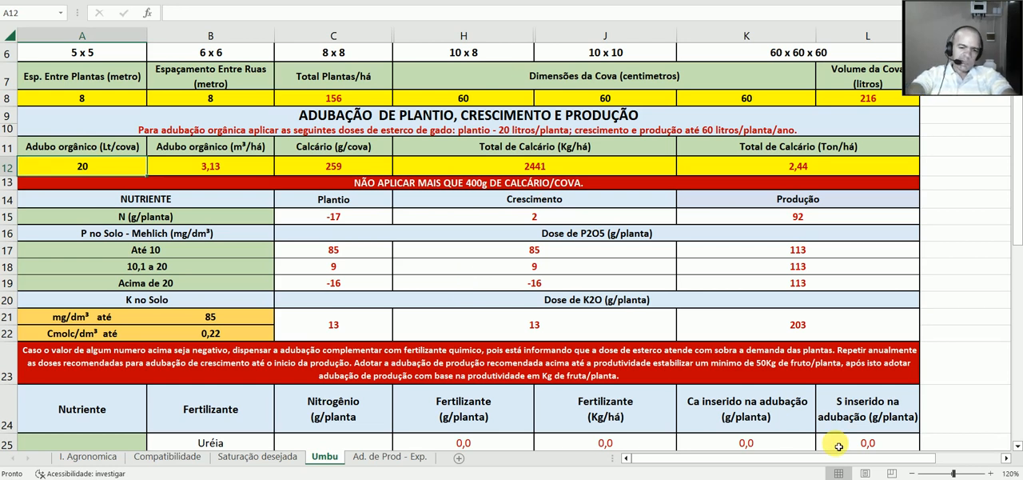
{"action": "type", "text": "0"}
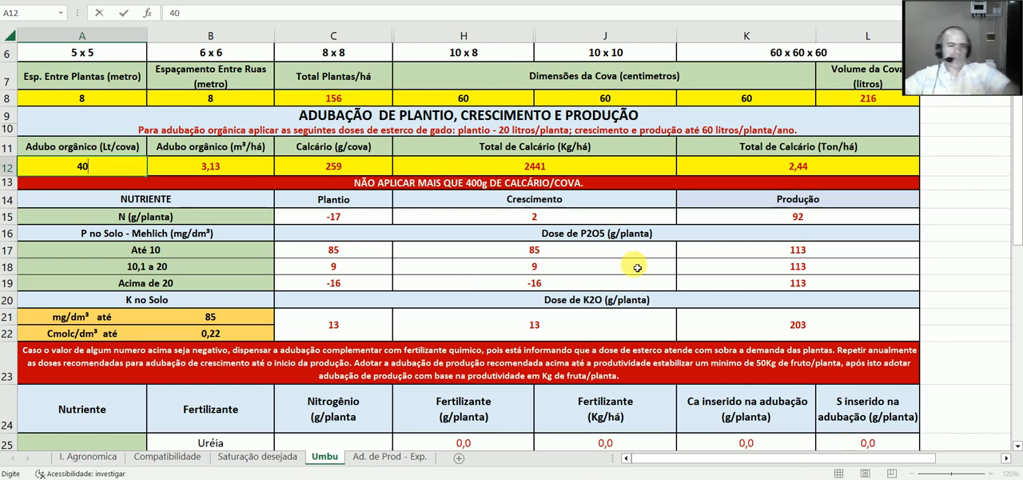
{"action": "left_click", "coordinate": [610, 224]}
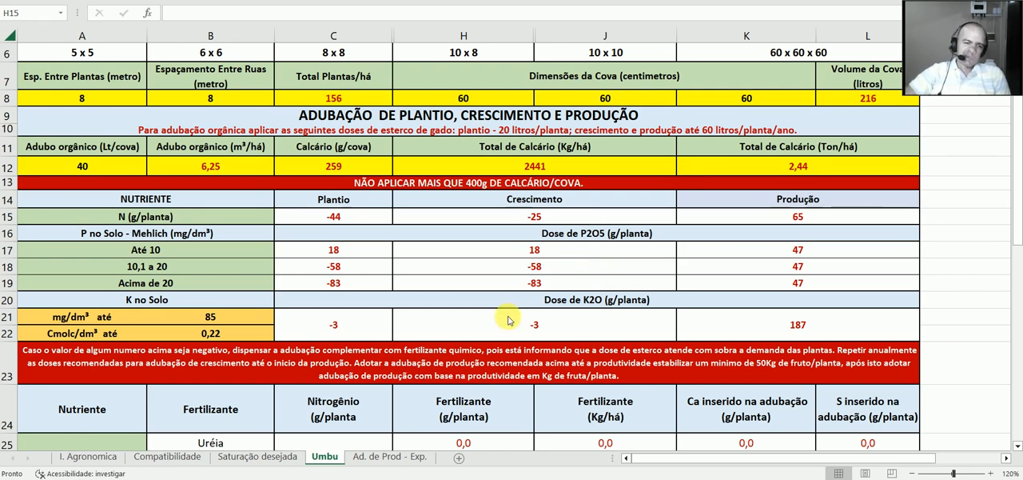
Step: Examine the Ad. de Prod - Exp. sheet alongside the nutrient doses and fertilizer tables of the Umbu sheet
{"action": "left_click", "coordinate": [394, 458]}
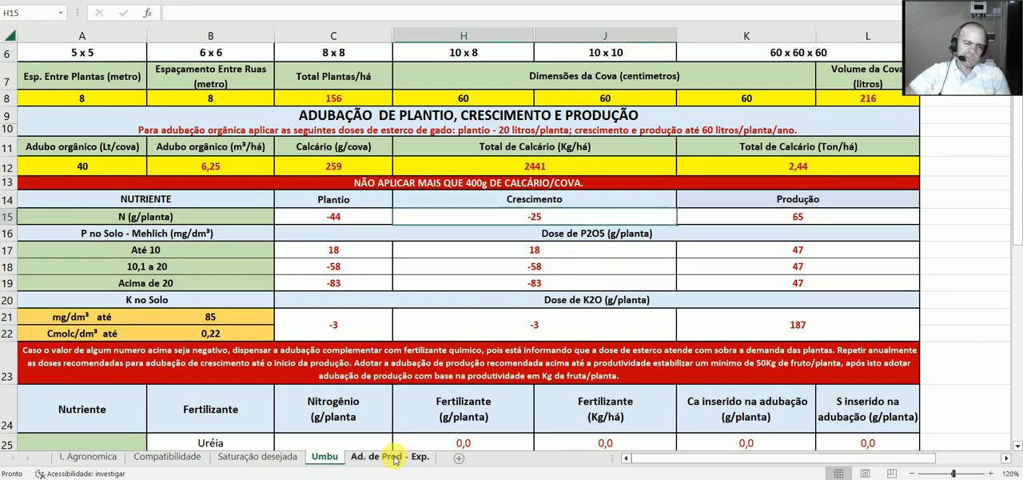
{"action": "left_click", "coordinate": [394, 458]}
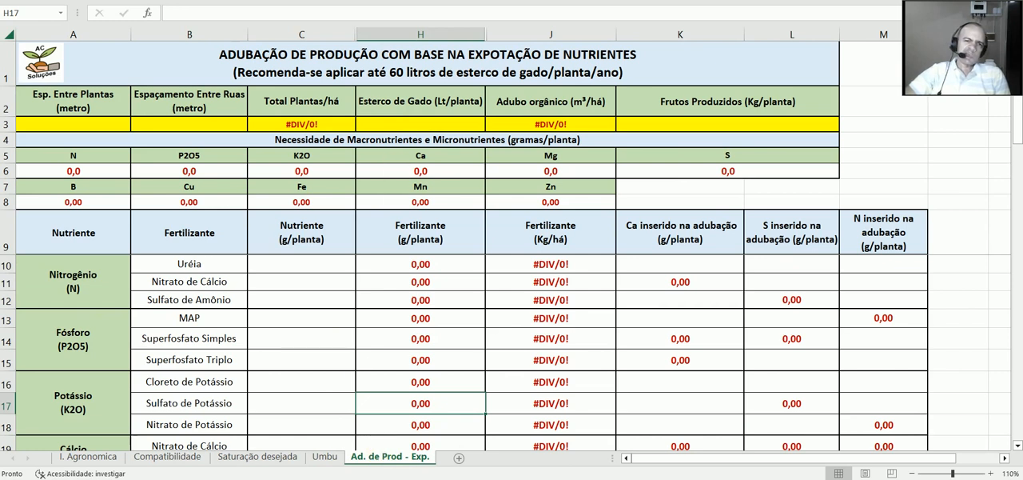
{"action": "left_click", "coordinate": [320, 458]}
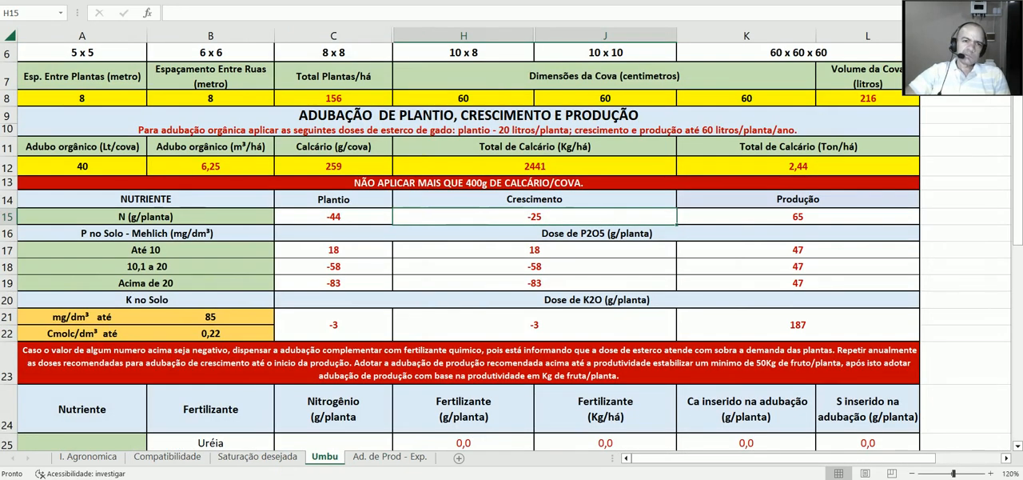
{"action": "scroll", "coordinate": [511, 240], "scroll_direction": "down", "scroll_amount": 3}
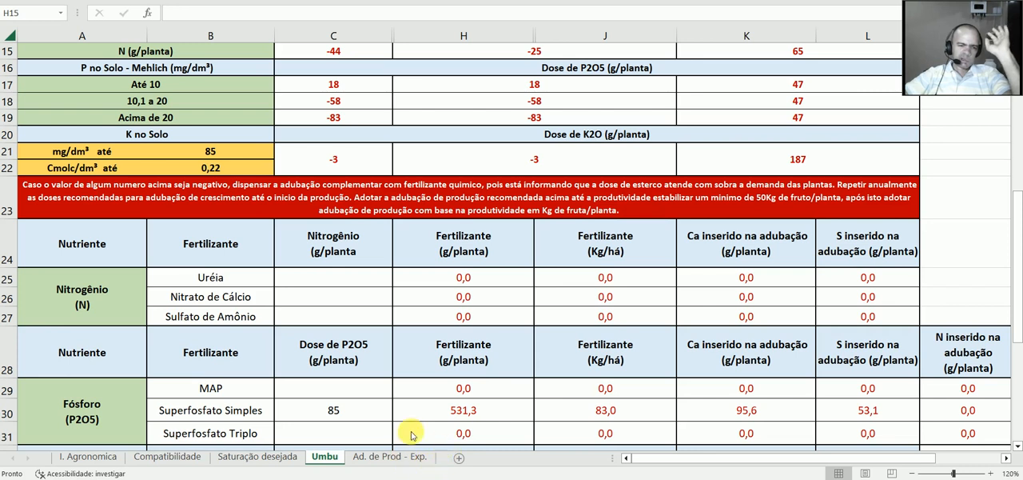
{"action": "left_click", "coordinate": [405, 456]}
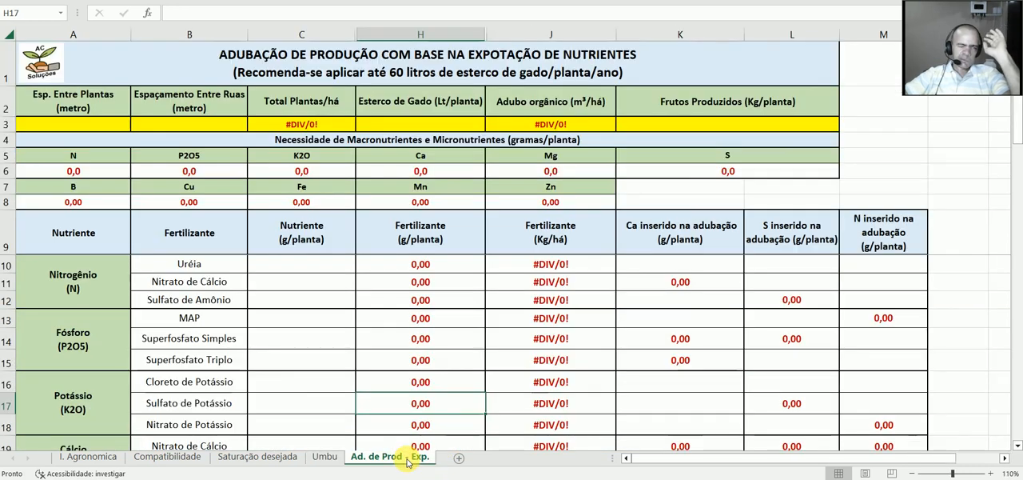
{"action": "left_click", "coordinate": [327, 457]}
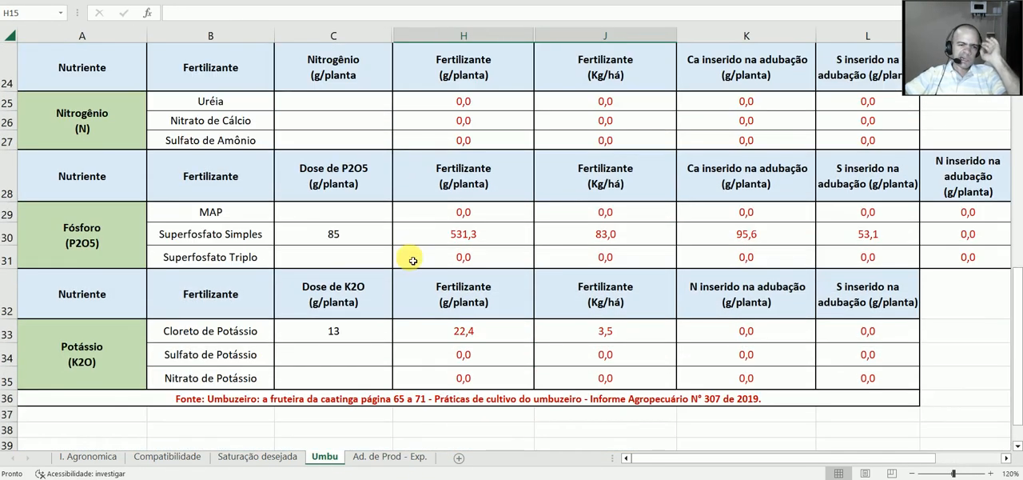
{"action": "scroll", "coordinate": [402, 284], "scroll_direction": "down", "scroll_amount": 1}
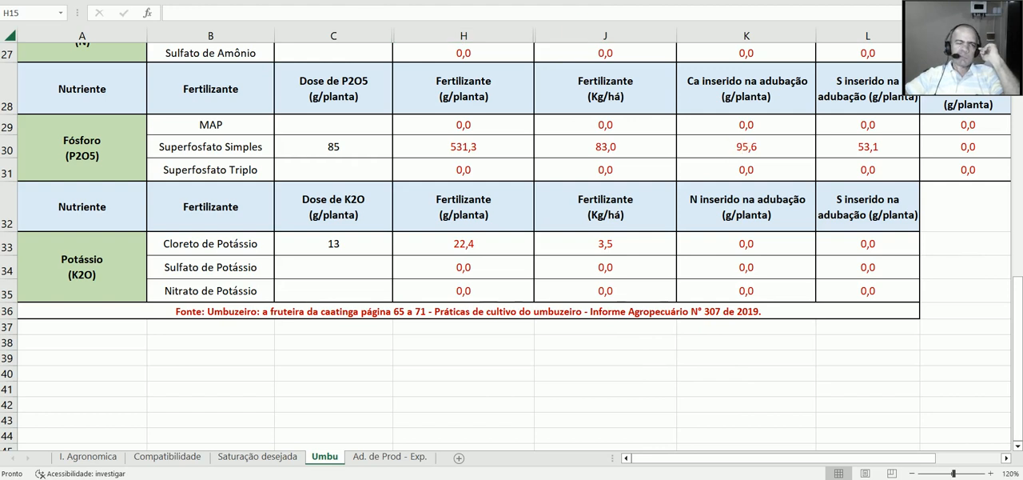
Step: On the Ad. de Prod - Exp. sheet, enter a spacing of 8 m between plants and 8 m between rows
{"action": "left_click", "coordinate": [390, 456]}
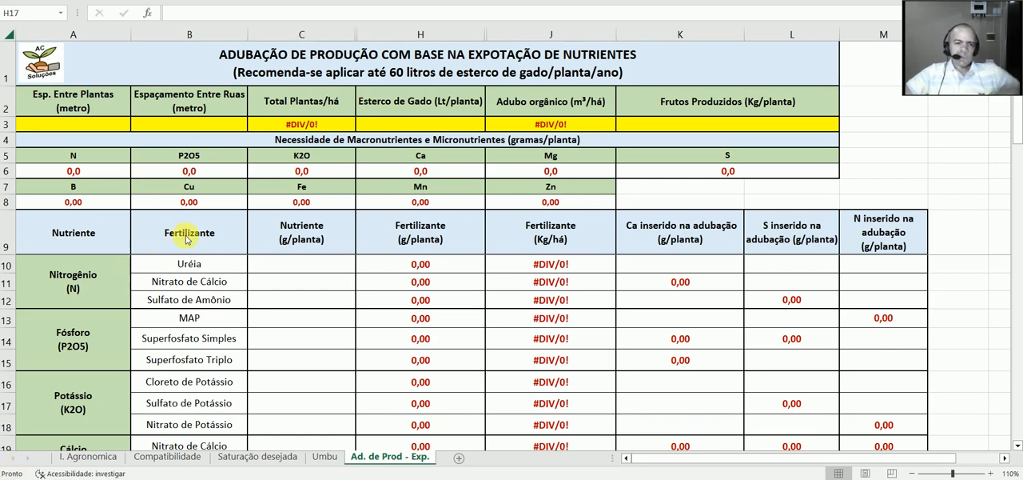
{"action": "left_click", "coordinate": [72, 128]}
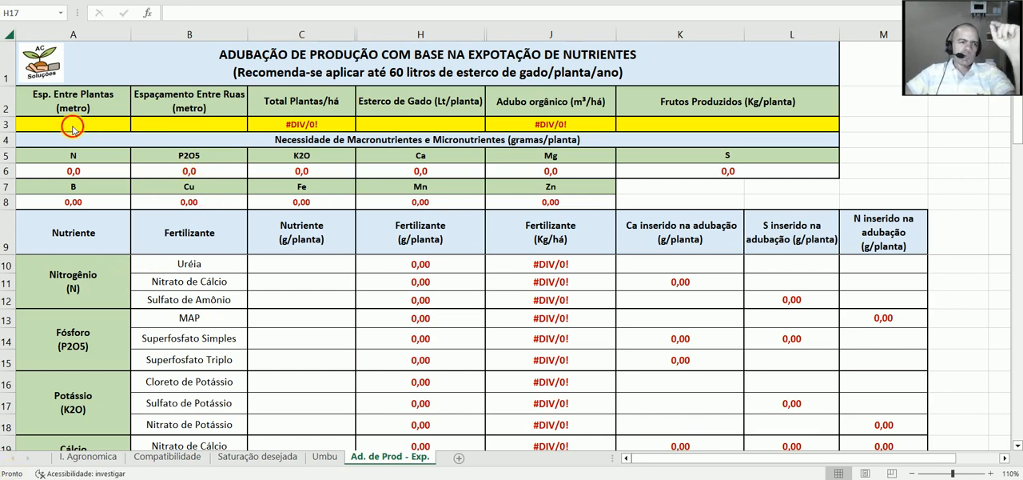
{"action": "double_click", "coordinate": [73, 129]}
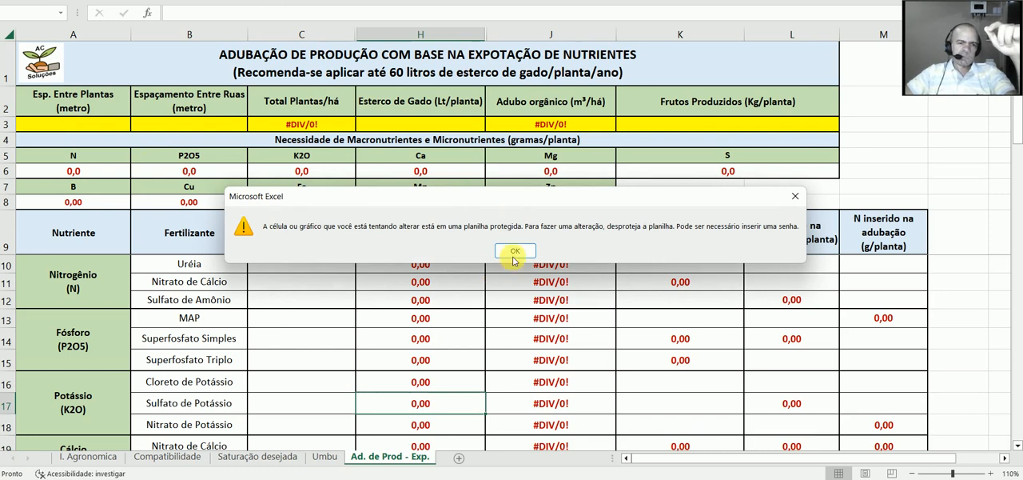
{"action": "left_click", "coordinate": [515, 251]}
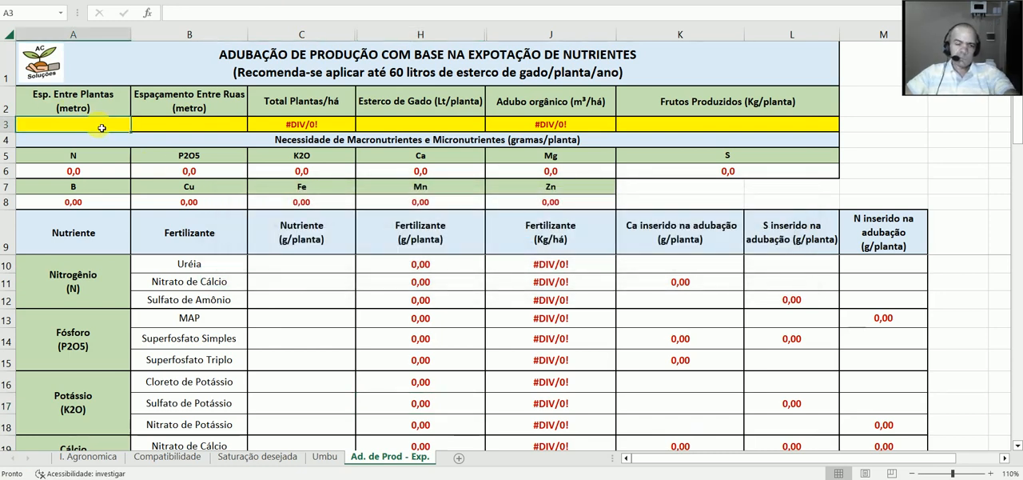
{"action": "type", "text": "8"}
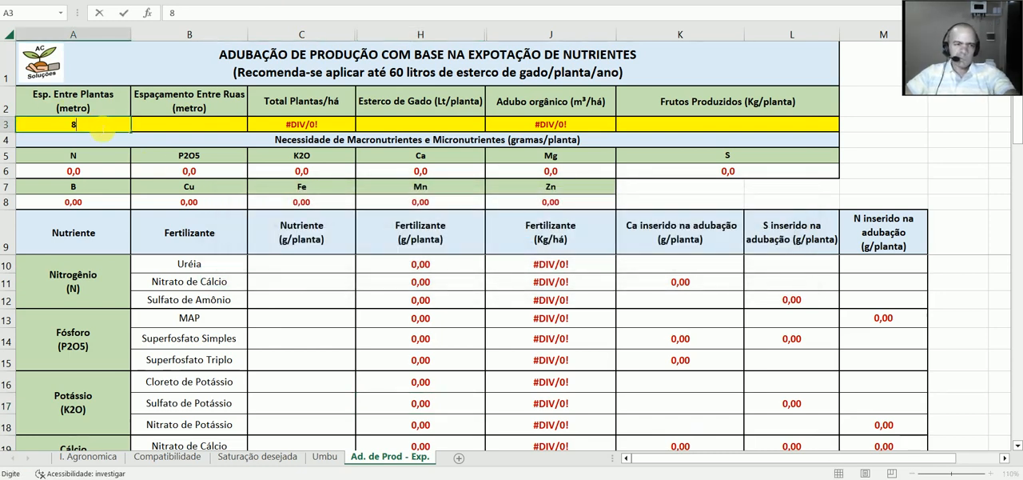
{"action": "left_click", "coordinate": [204, 131]}
{"action": "type", "text": "8"}
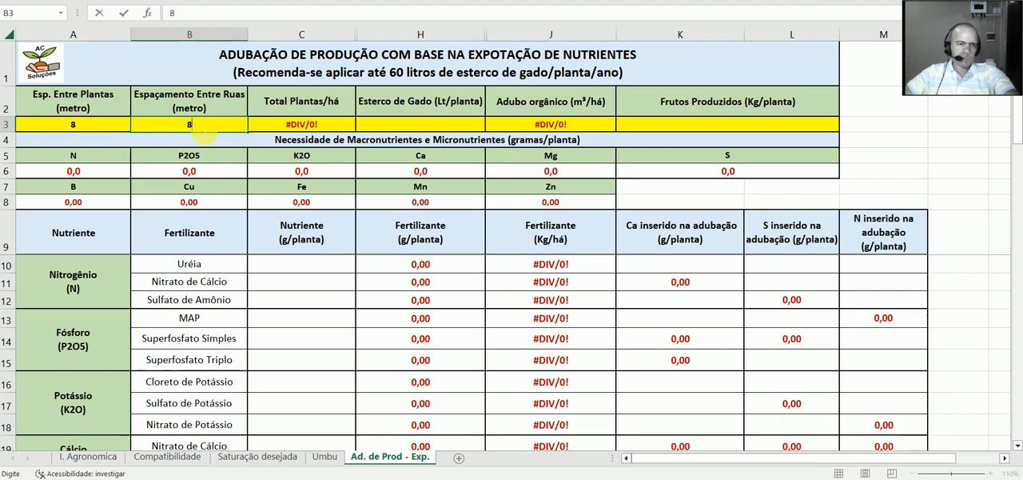
{"action": "left_click", "coordinate": [348, 129]}
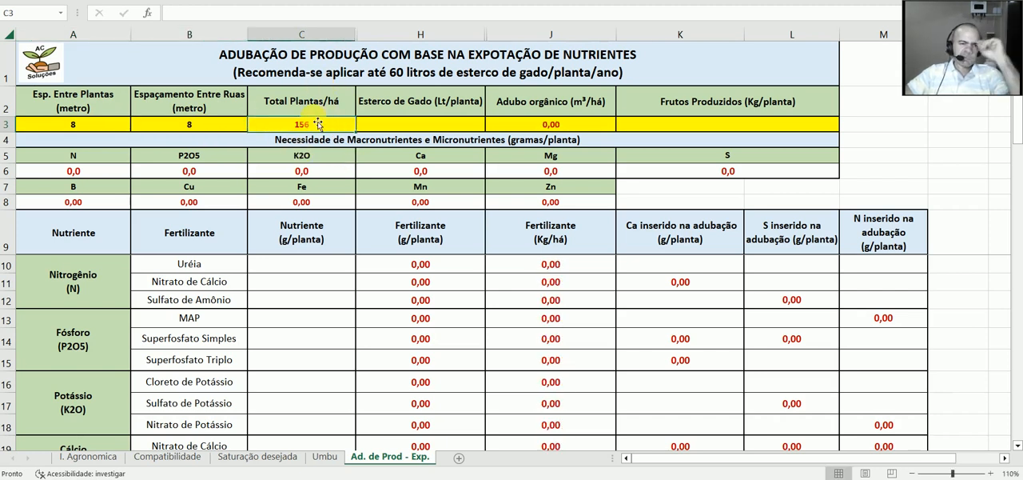
Step: Enter a production of 85 Kg/planta under Frutos Produzidos
{"action": "left_click", "coordinate": [425, 130]}
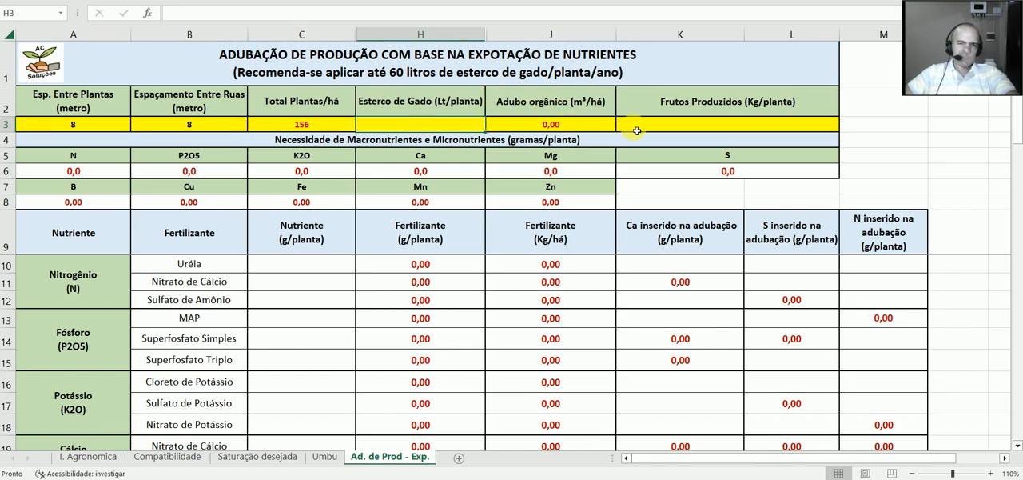
{"action": "left_click", "coordinate": [630, 130]}
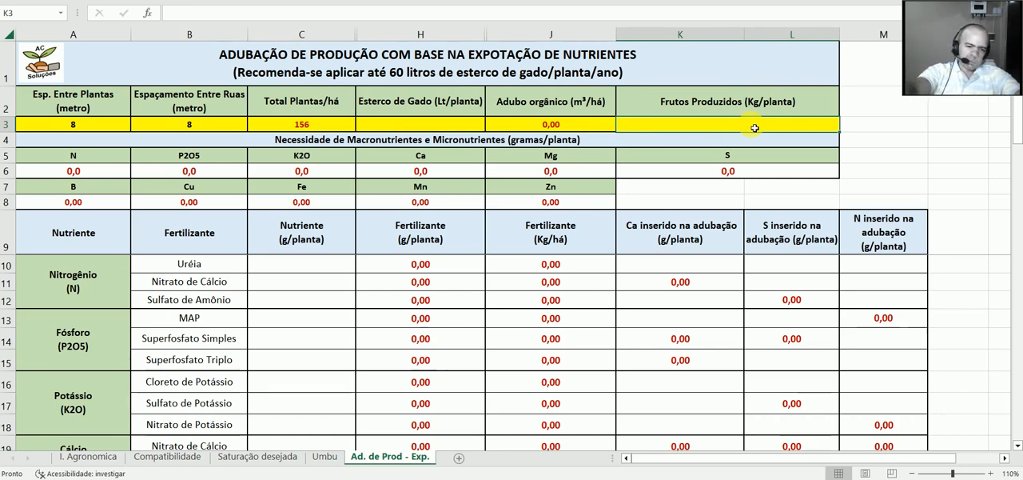
{"action": "type", "text": "85"}
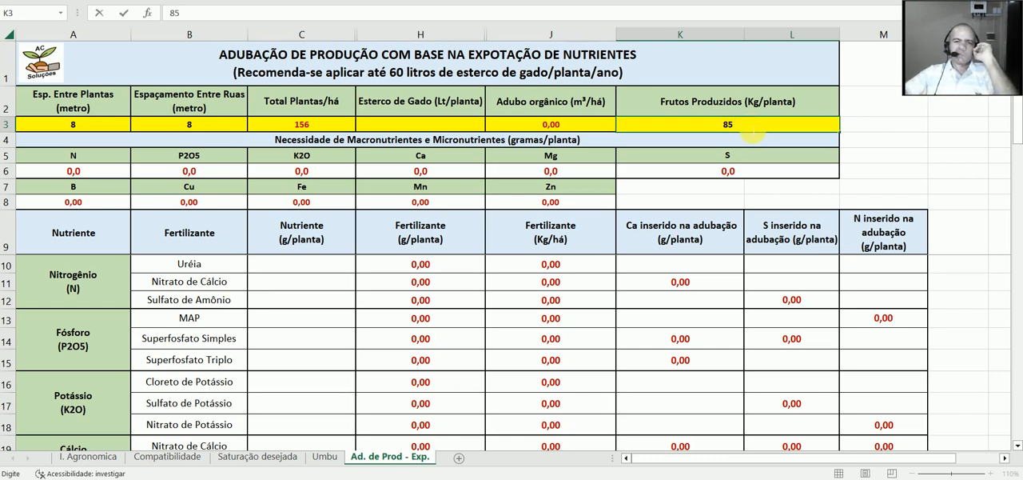
{"action": "left_click", "coordinate": [740, 154]}
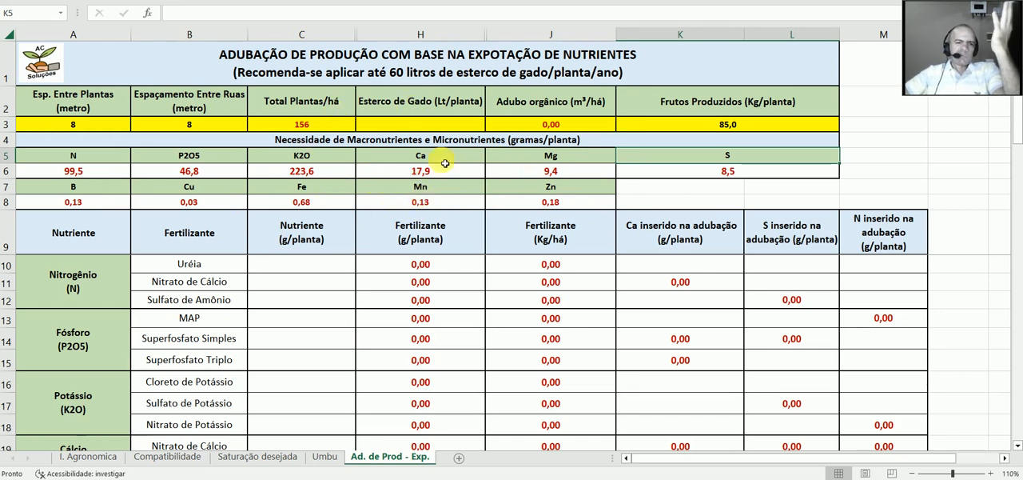
Step: Enter 30 Lt/planta of cattle manure under Esterco de Gado
{"action": "left_click", "coordinate": [416, 129]}
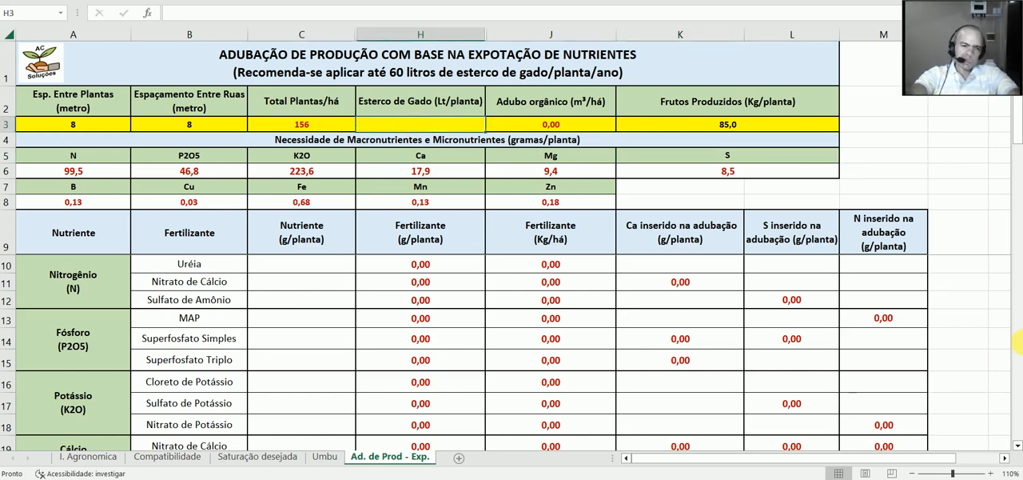
{"action": "type", "text": "30"}
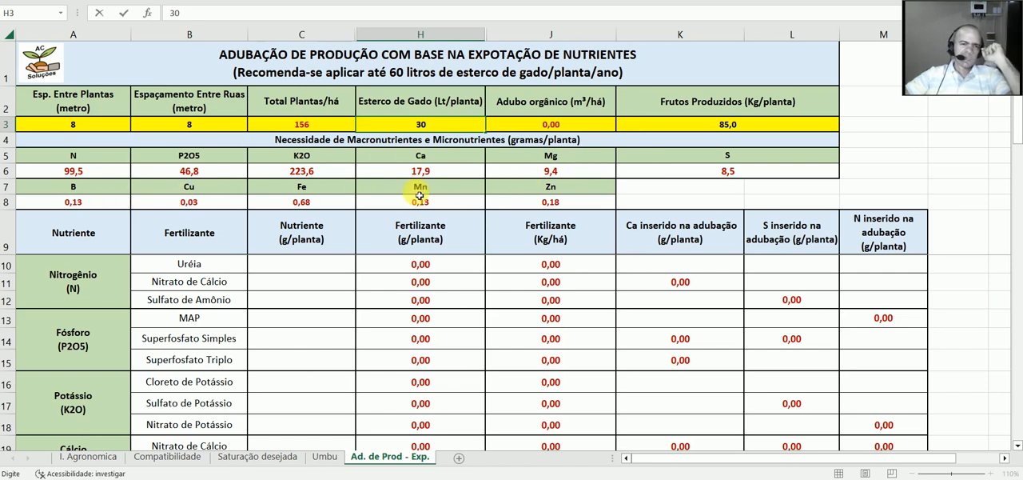
{"action": "key", "text": "Return"}
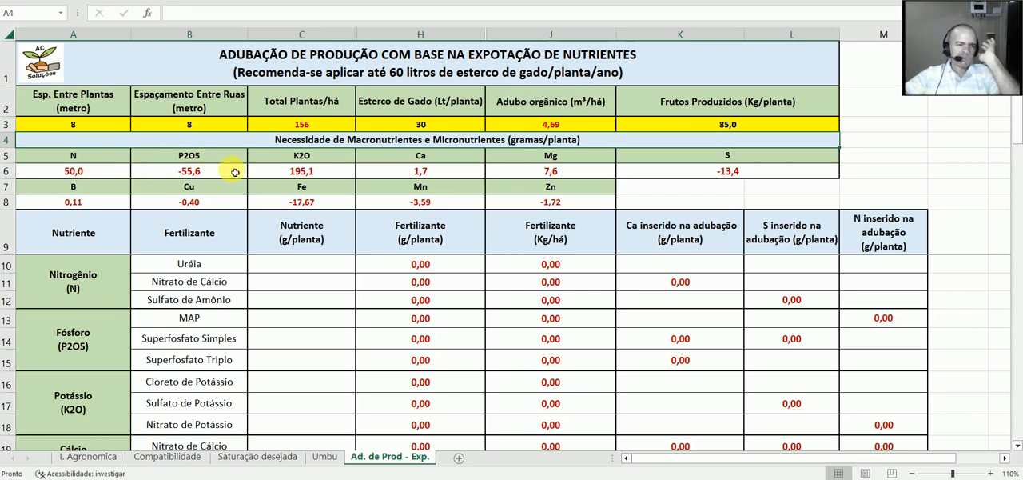
Step: Set the Esterco de Gado amount to 0 and clear the cell, leaving the manure dose blank
{"action": "left_click", "coordinate": [443, 126]}
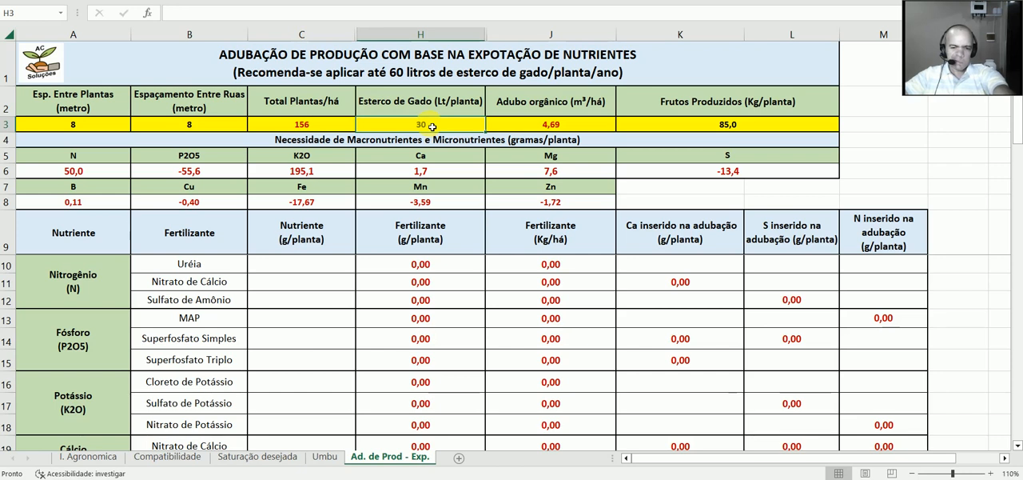
{"action": "type", "text": "0"}
{"action": "left_click", "coordinate": [407, 171]}
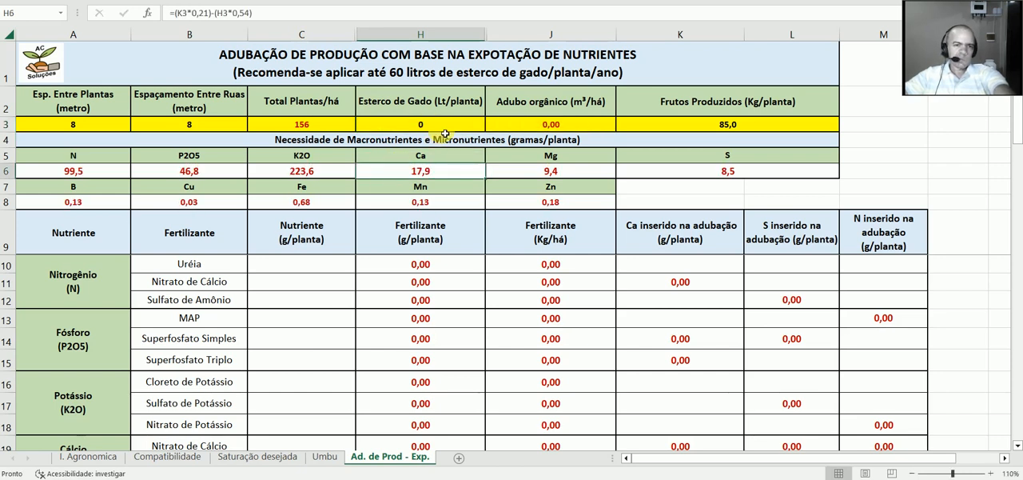
{"action": "left_click", "coordinate": [452, 126]}
{"action": "key", "text": "BackSpace"}
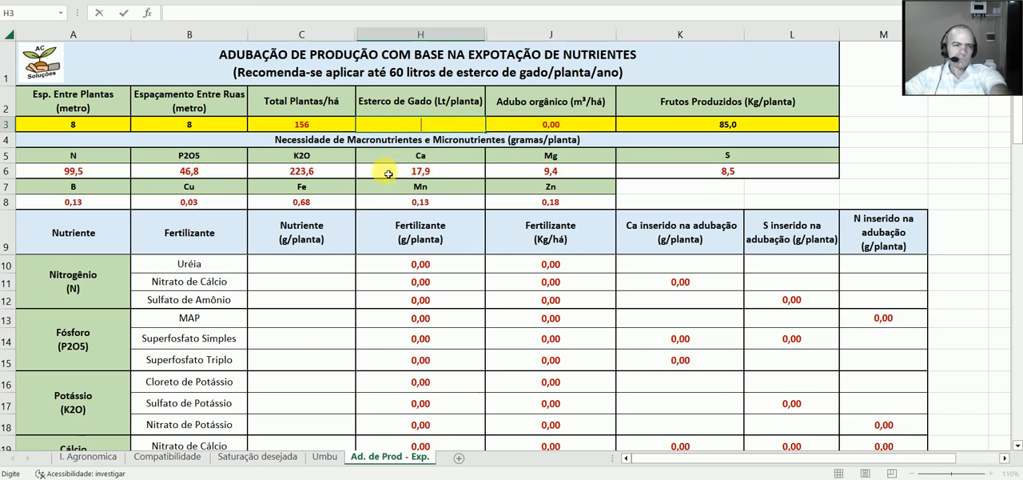
{"action": "left_click", "coordinate": [238, 175]}
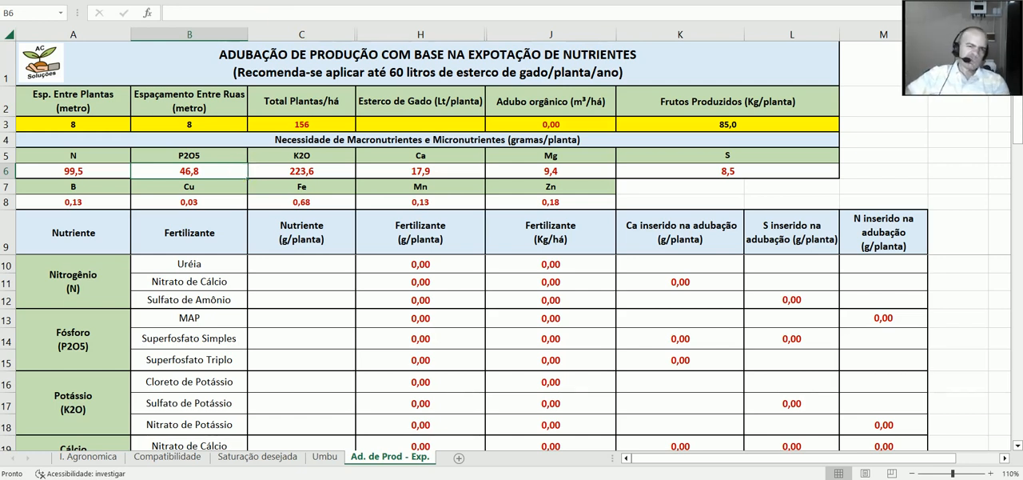
Step: Enter 30 Lt/planta again under Esterco de Gado on the Ad. de Prod - Exp. sheet
{"action": "double_click", "coordinate": [406, 130]}
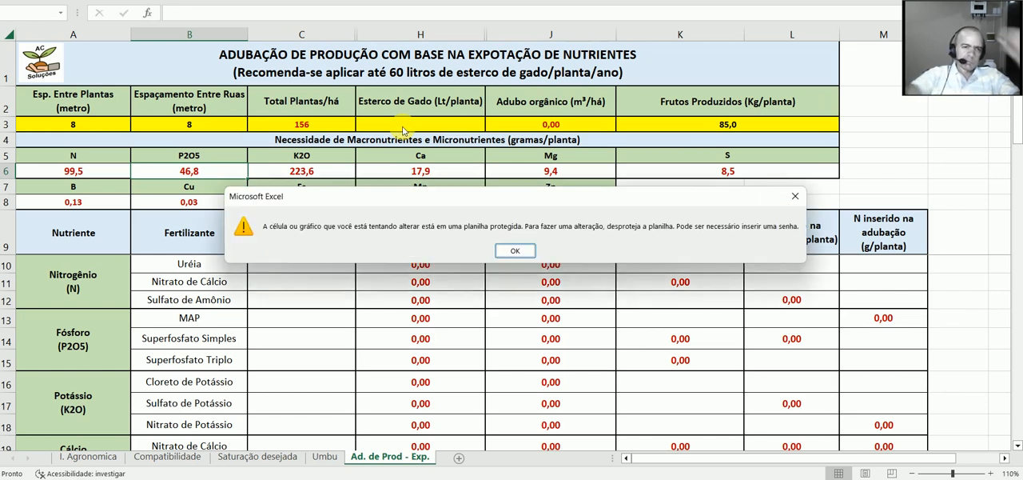
{"action": "left_click", "coordinate": [520, 251]}
{"action": "left_click", "coordinate": [420, 124]}
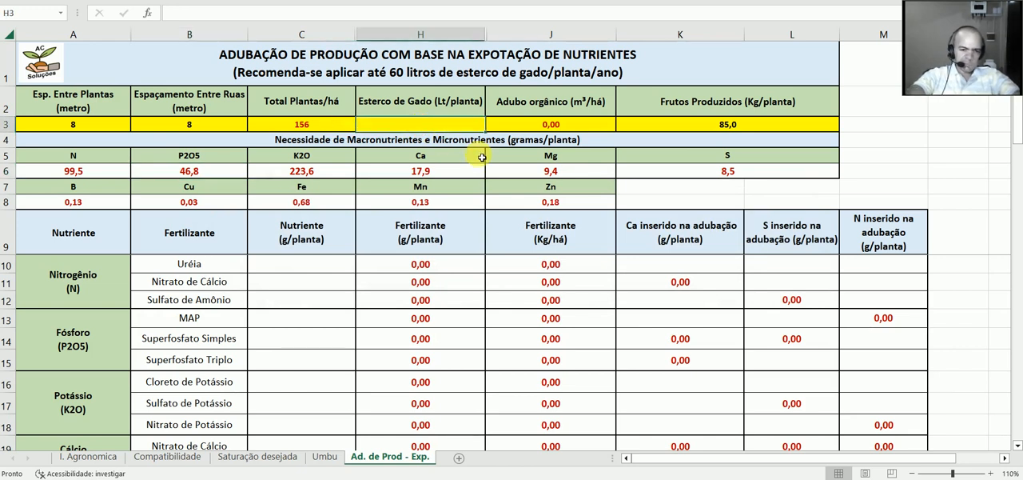
{"action": "type", "text": "30"}
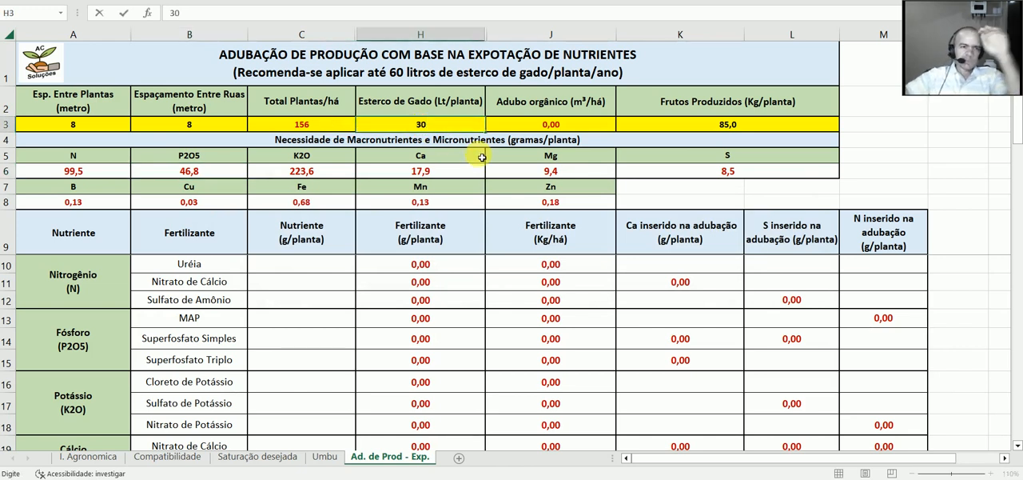
{"action": "left_click", "coordinate": [230, 175]}
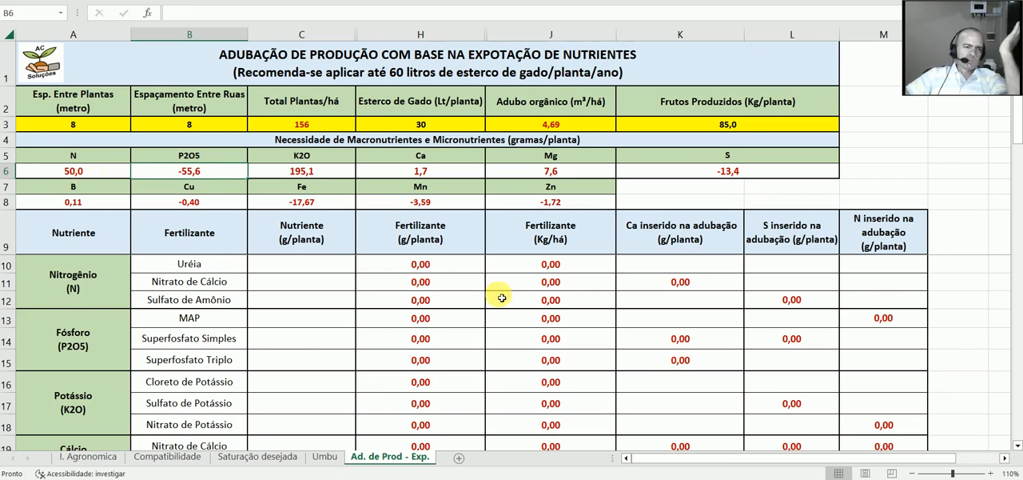
Step: Enter 50 g/planta of nutrient for Uréia in the Nitrogênio rows
{"action": "left_click", "coordinate": [342, 266]}
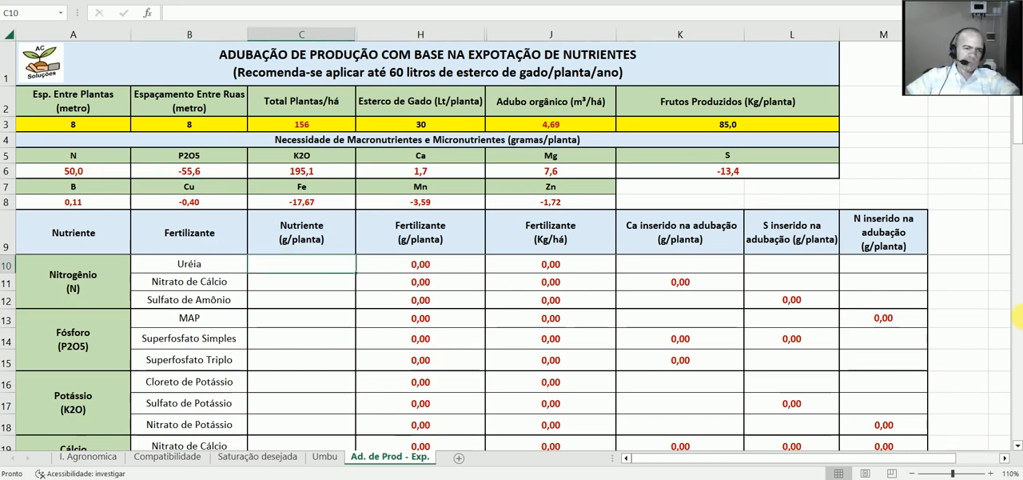
{"action": "type", "text": "50"}
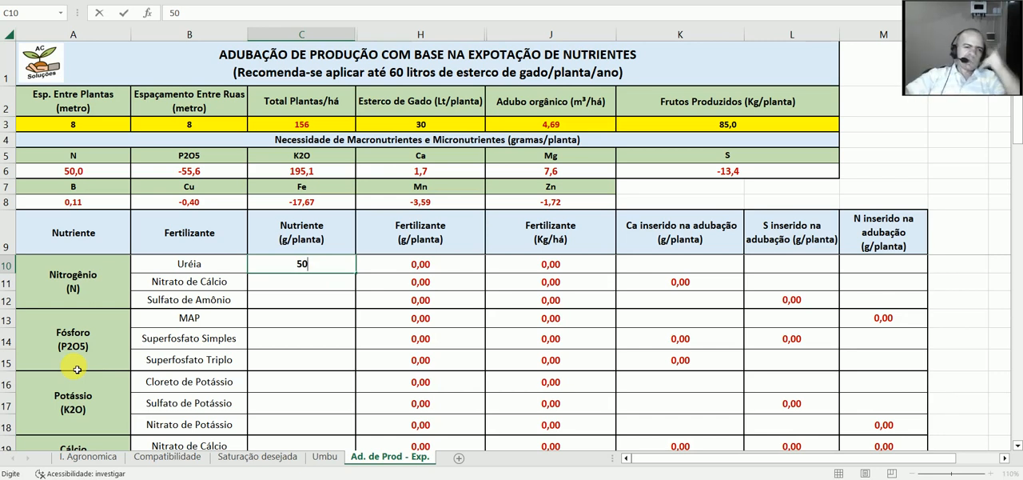
{"action": "left_click", "coordinate": [484, 271]}
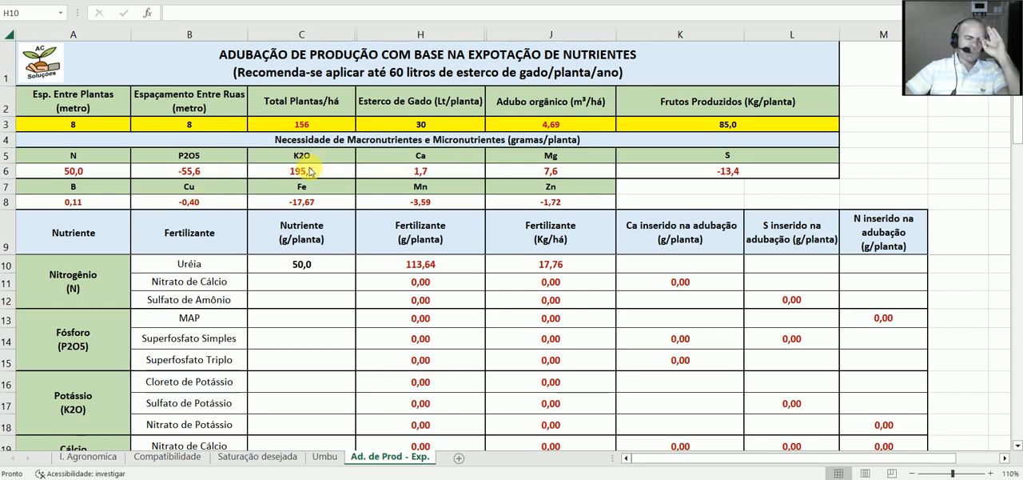
Step: Enter 195,1 g/planta of nutrient for Cloreto de Potássio in the Potássio rows
{"action": "scroll", "coordinate": [312, 183], "scroll_direction": "down", "scroll_amount": 2}
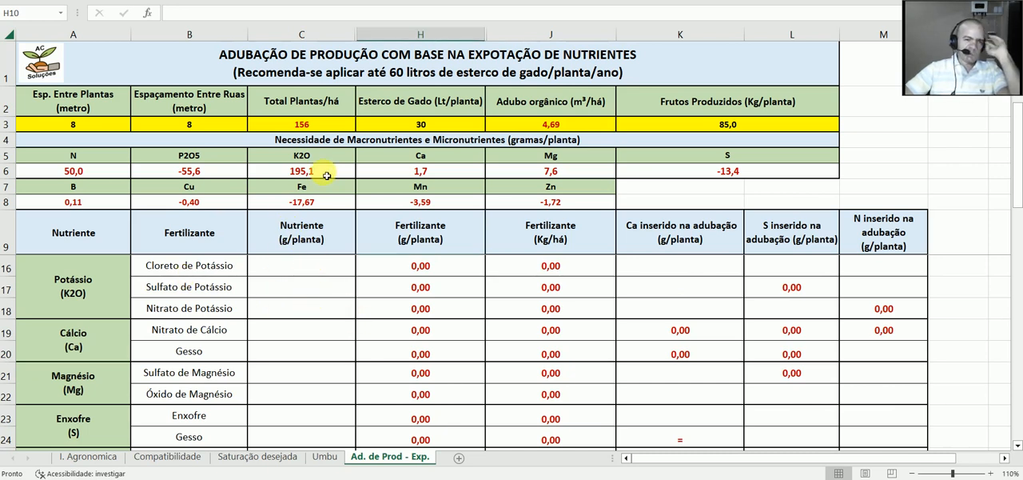
{"action": "left_click", "coordinate": [310, 273]}
{"action": "type", "text": "19"}
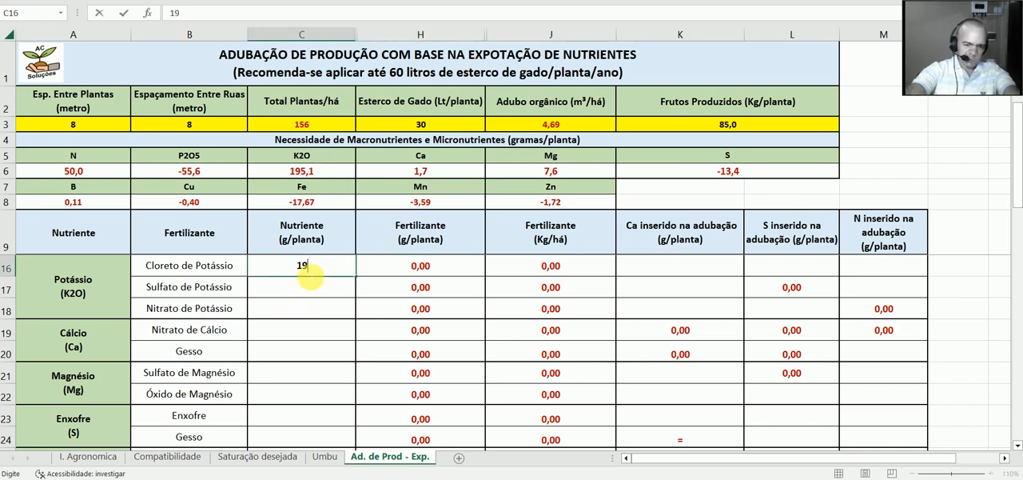
{"action": "type", "text": "5"}
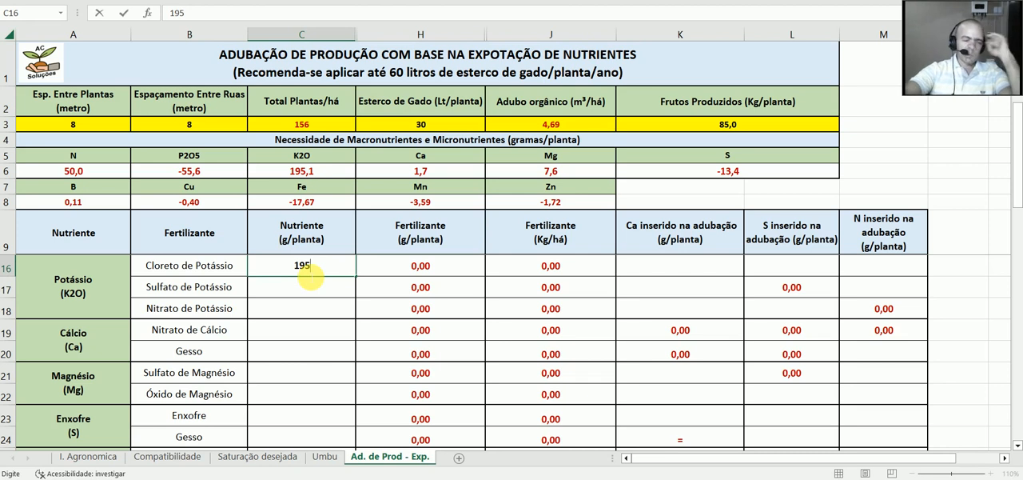
{"action": "type", "text": ",1"}
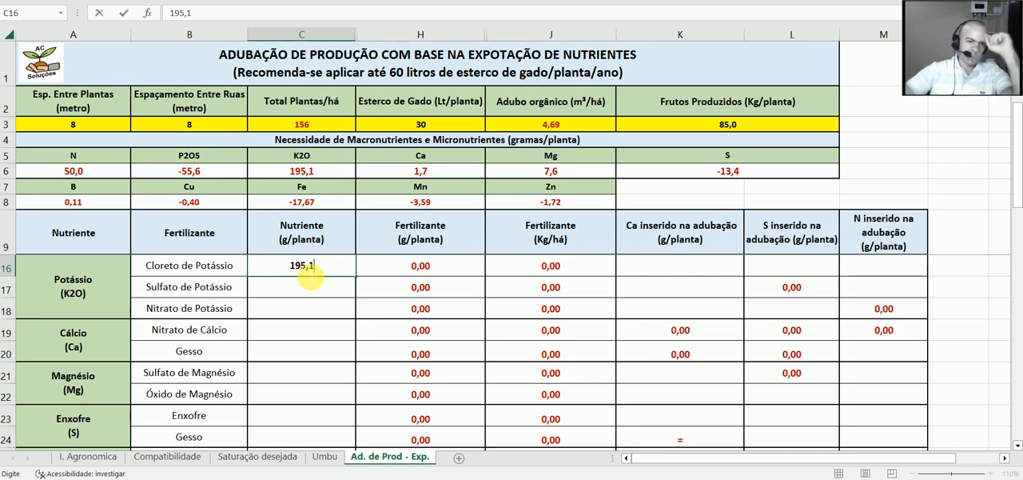
{"action": "left_click", "coordinate": [448, 269]}
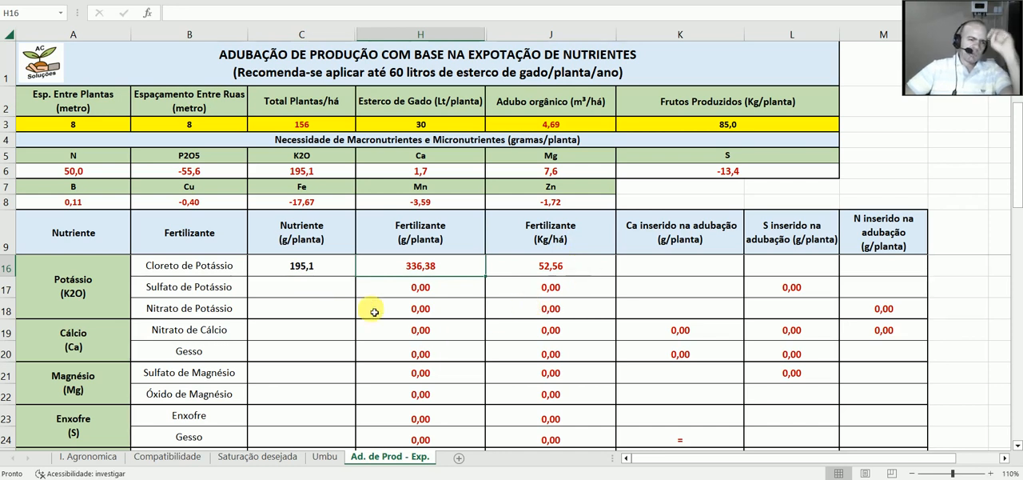
Step: Clear the Cloreto de Potássio nutrient amount and enter 195,1 g/planta for Nitrato de Potássio instead
{"action": "left_click", "coordinate": [339, 272]}
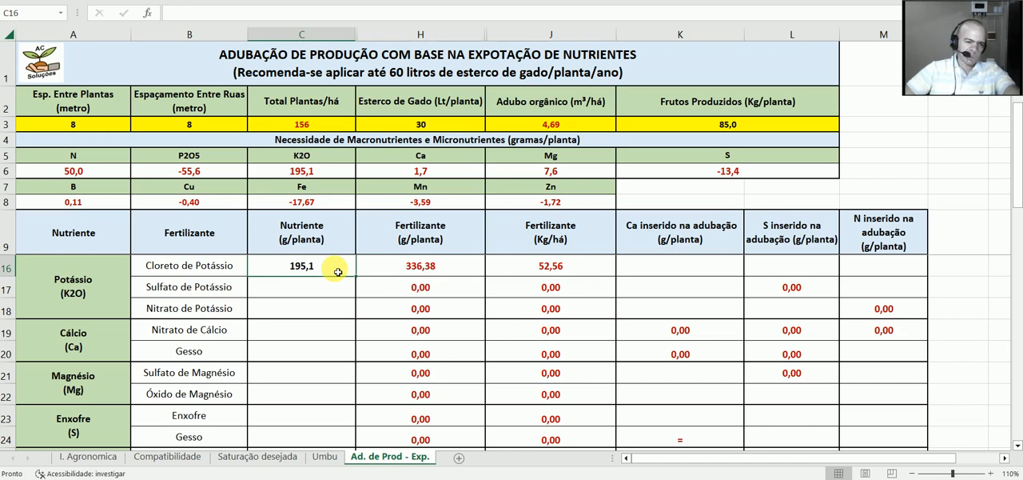
{"action": "key", "text": "BackSpace"}
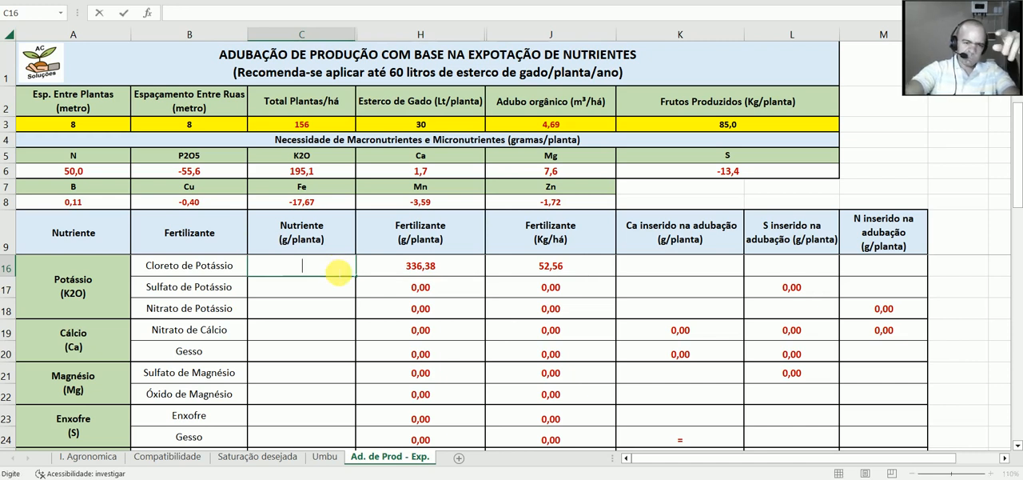
{"action": "left_click", "coordinate": [313, 307]}
{"action": "type", "text": "19"}
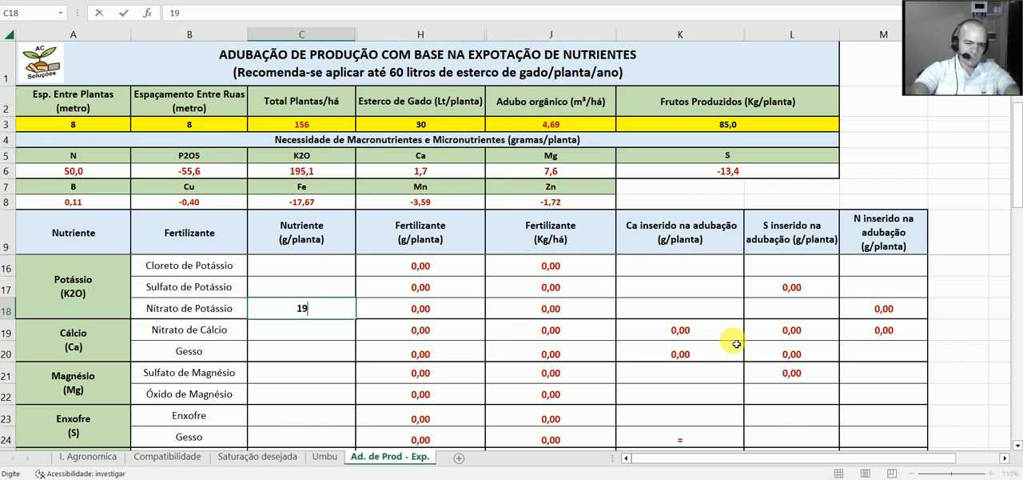
{"action": "type", "text": "5,"}
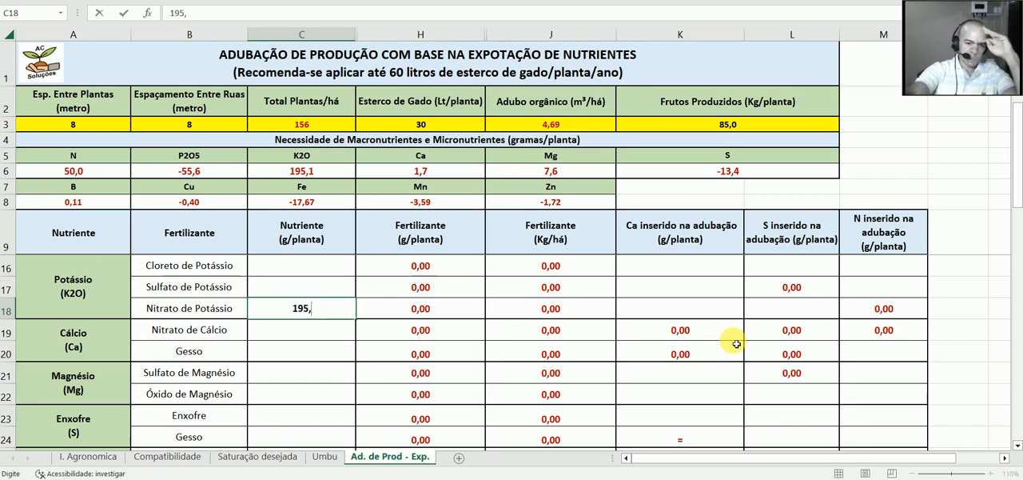
{"action": "type", "text": "1"}
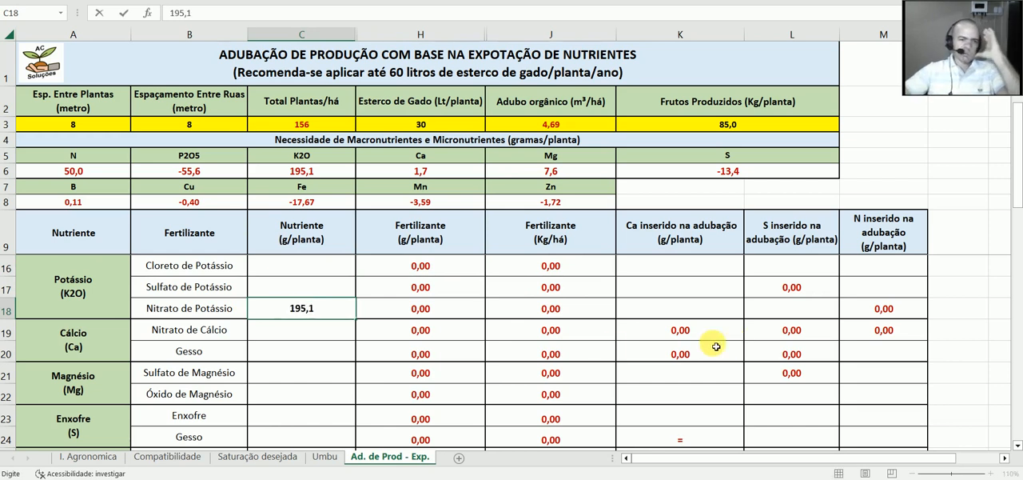
{"action": "left_click", "coordinate": [472, 315]}
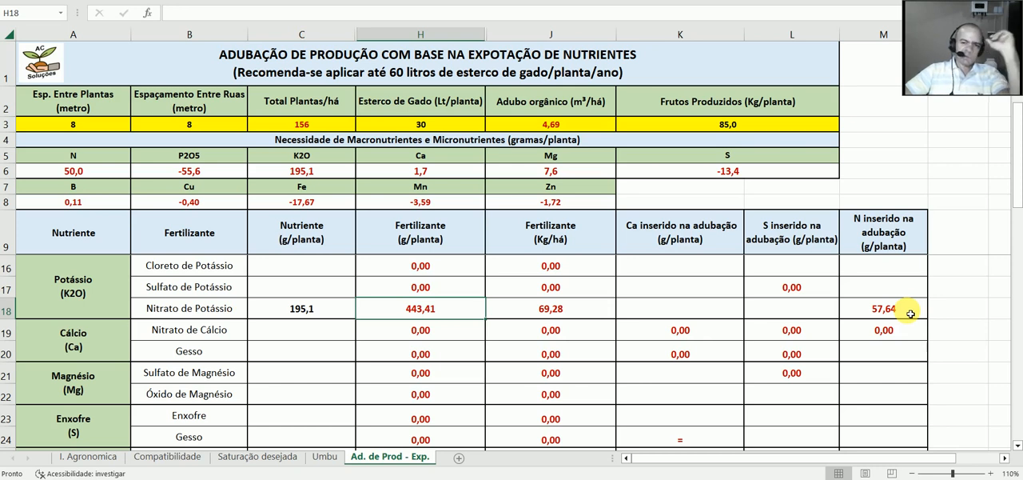
Step: Check the nitrogen supplied by Nitrato de Potássio and clear the nutrient amount for Uréia
{"action": "scroll", "coordinate": [911, 313], "scroll_direction": "up", "scroll_amount": 2}
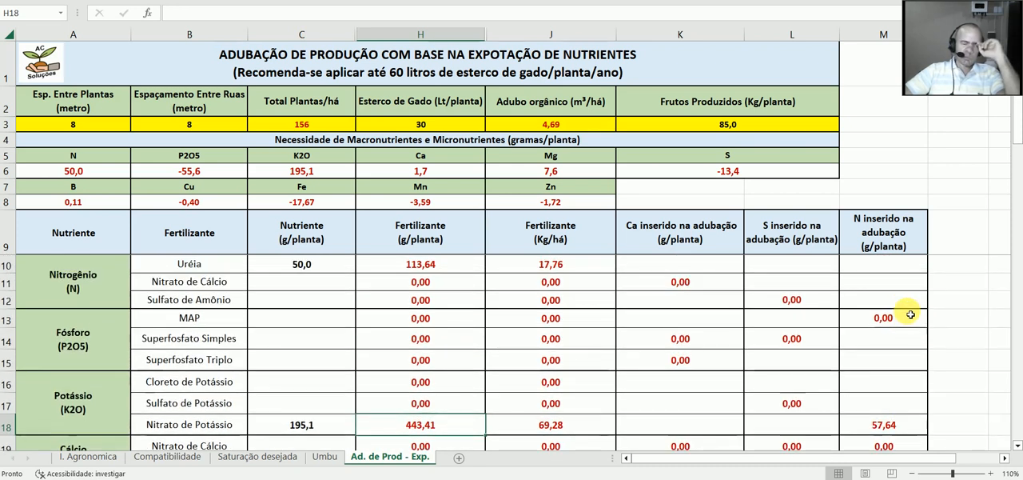
{"action": "scroll", "coordinate": [910, 314], "scroll_direction": "down", "scroll_amount": 1}
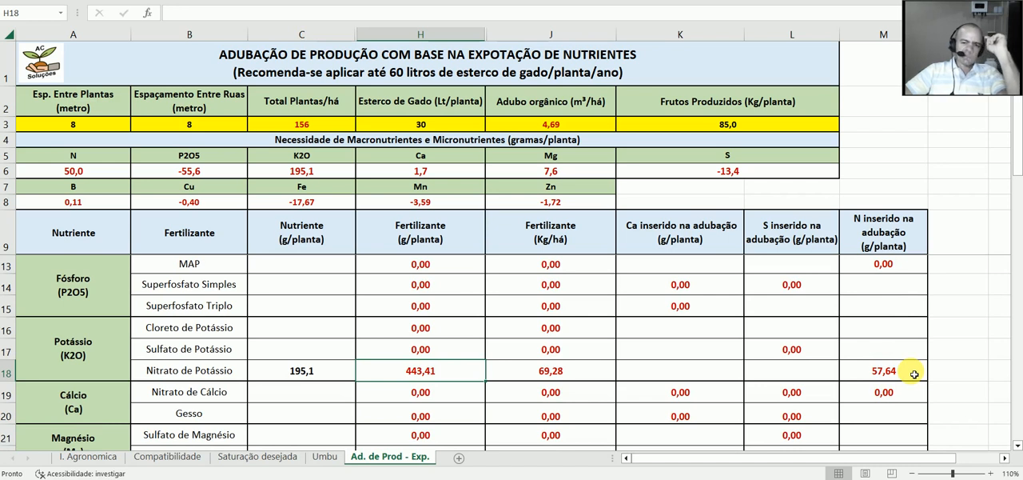
{"action": "scroll", "coordinate": [914, 373], "scroll_direction": "up", "scroll_amount": 1}
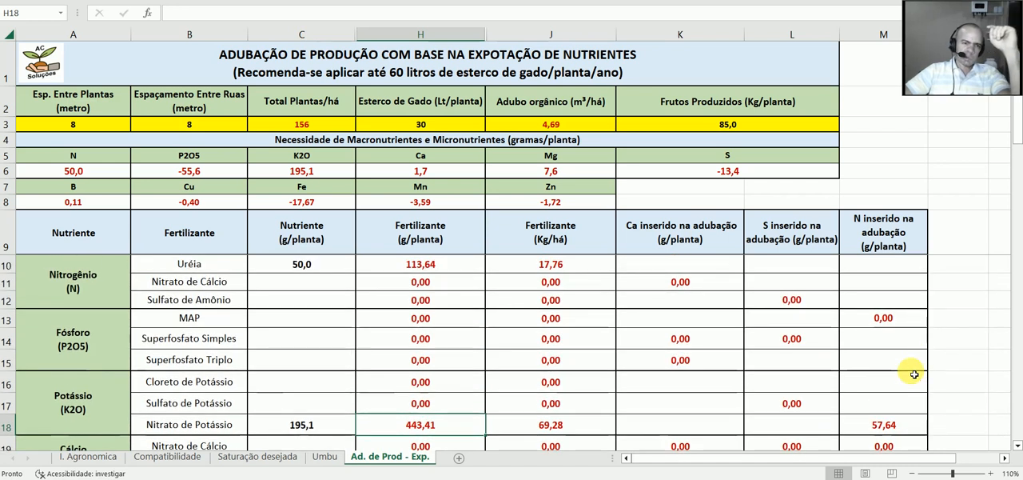
{"action": "left_click", "coordinate": [320, 267]}
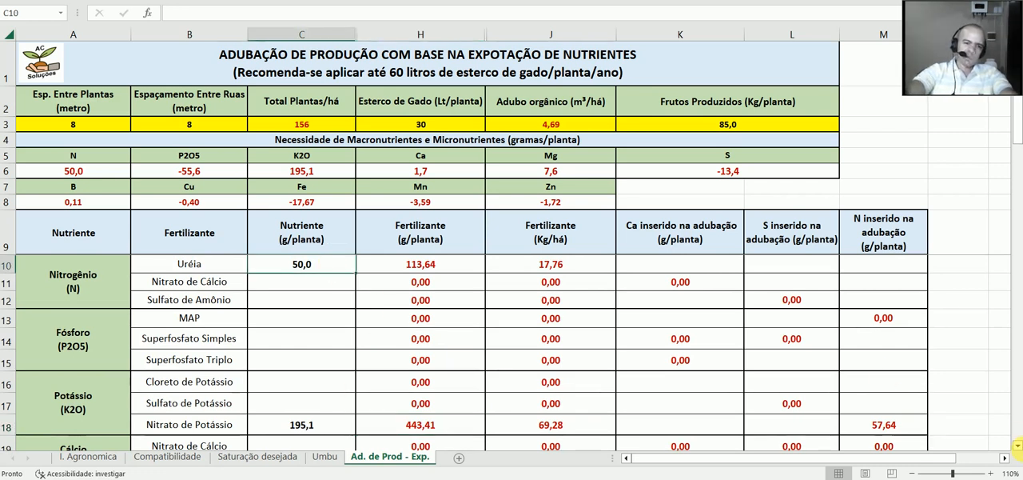
{"action": "key", "text": "BackSpace"}
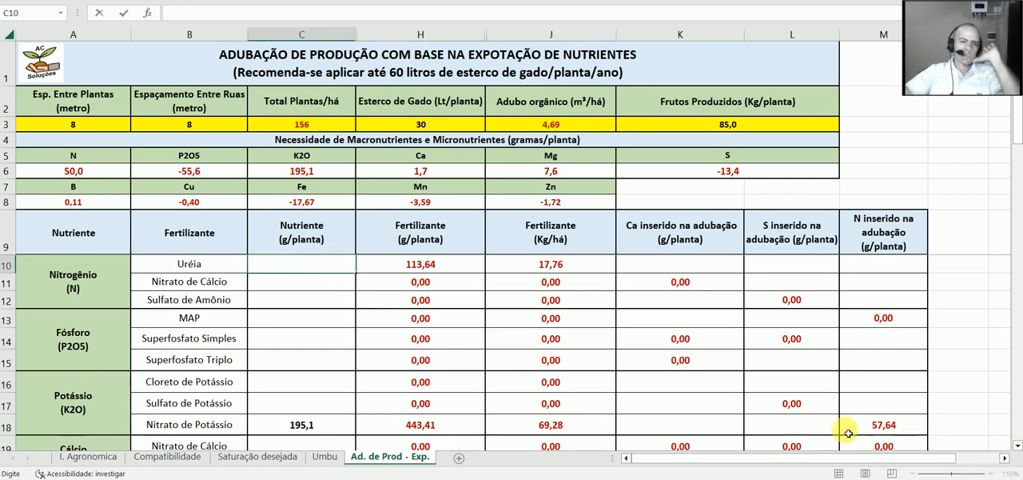
{"action": "left_click", "coordinate": [344, 298]}
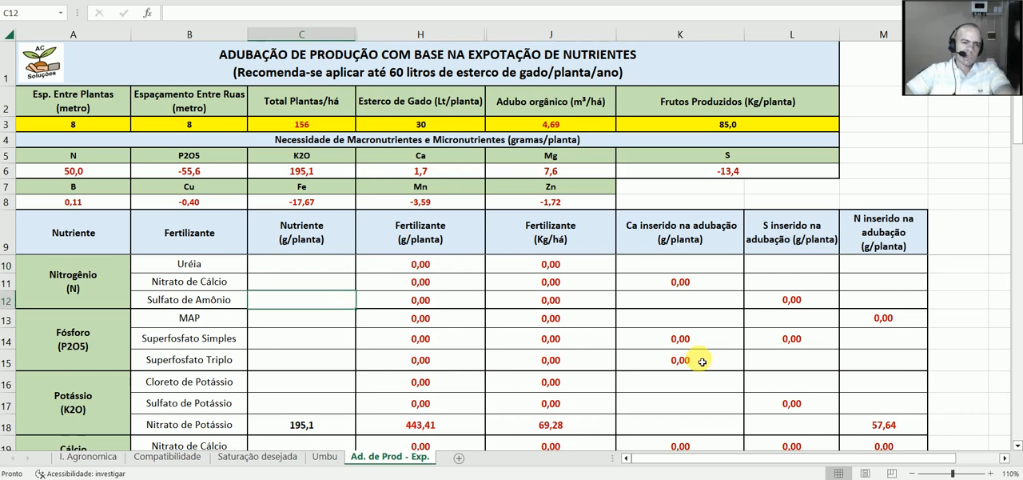
Step: Enter 1,7 g/planta of nutrient for Gesso in the Cálcio rows
{"action": "scroll", "coordinate": [702, 361], "scroll_direction": "down", "scroll_amount": 3}
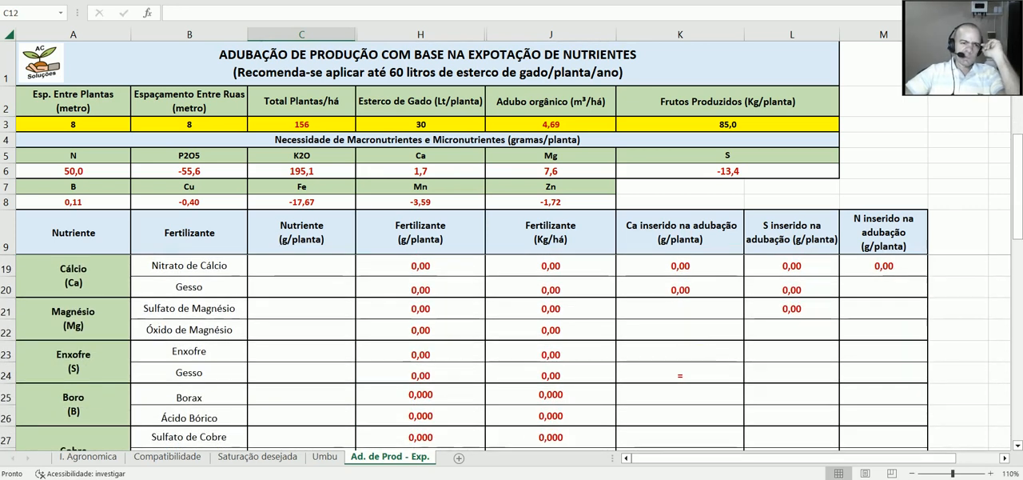
{"action": "scroll", "coordinate": [566, 280], "scroll_direction": "up", "scroll_amount": 1}
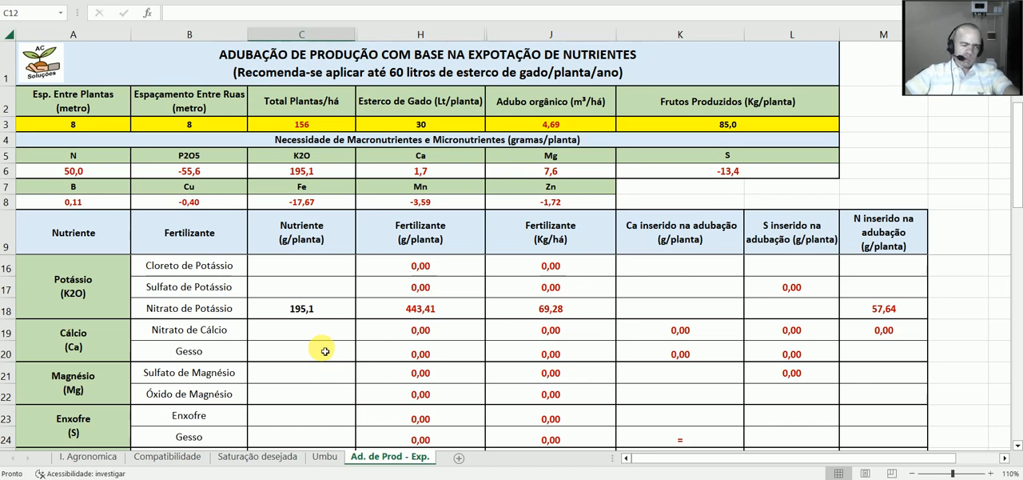
{"action": "left_click", "coordinate": [325, 351]}
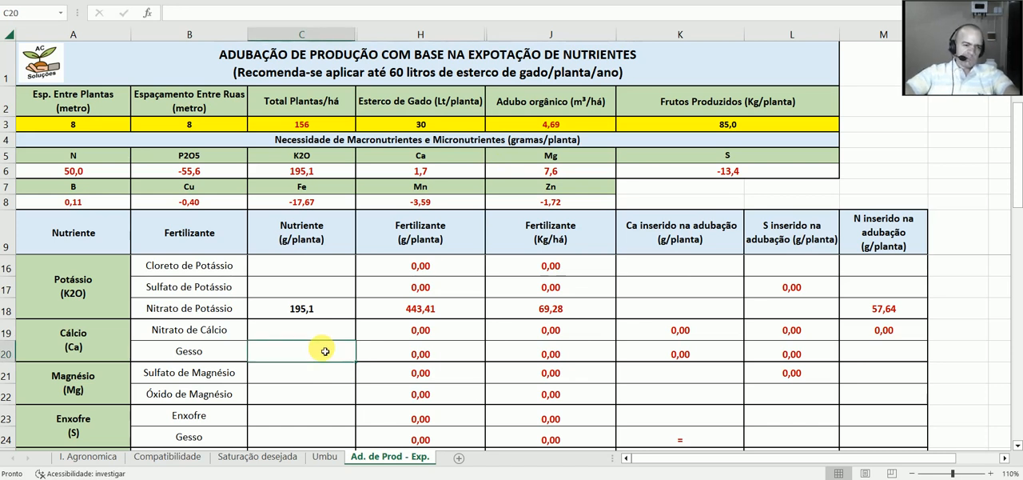
{"action": "type", "text": "1,7"}
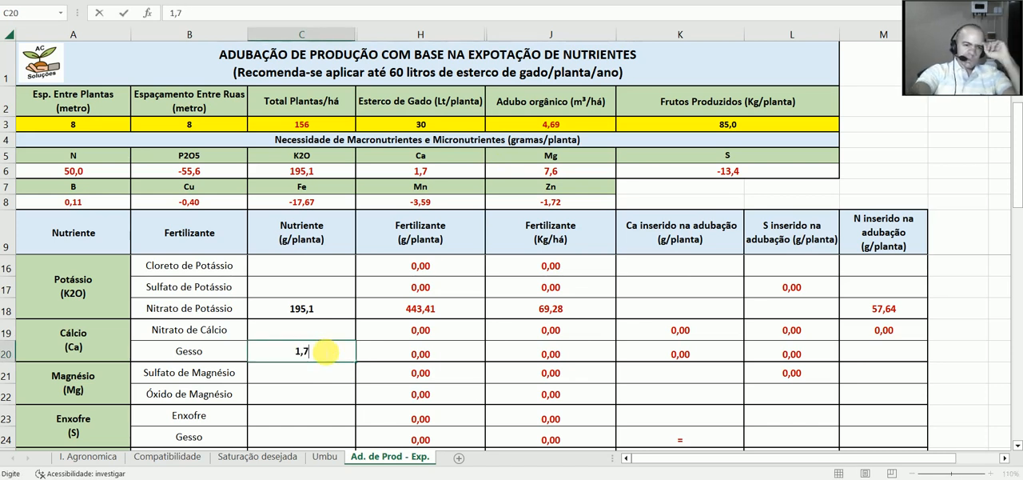
{"action": "left_click", "coordinate": [442, 355]}
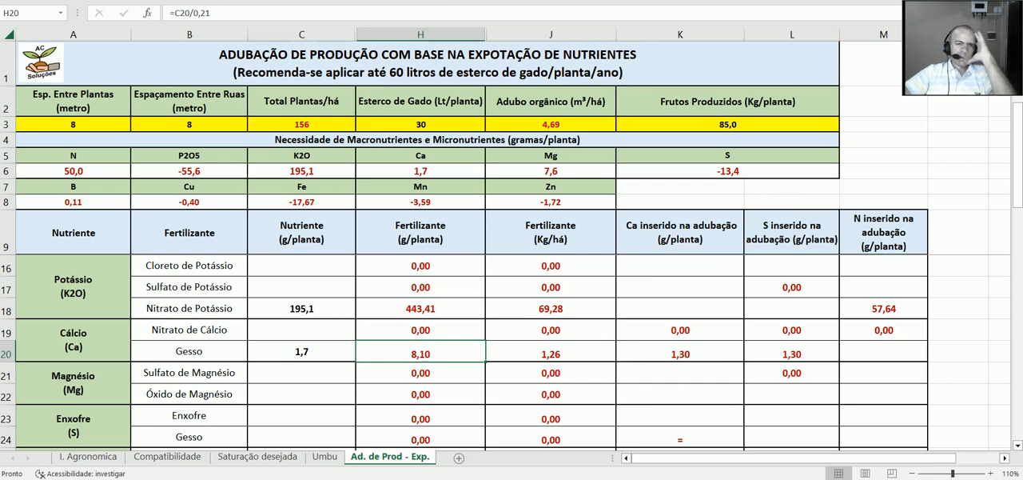
Step: Enter 7,6 g/planta of nutrient for Óxido de Magnésio in the Magnésio rows and check its fertilizer dose
{"action": "scroll", "coordinate": [463, 352], "scroll_direction": "down", "scroll_amount": 1}
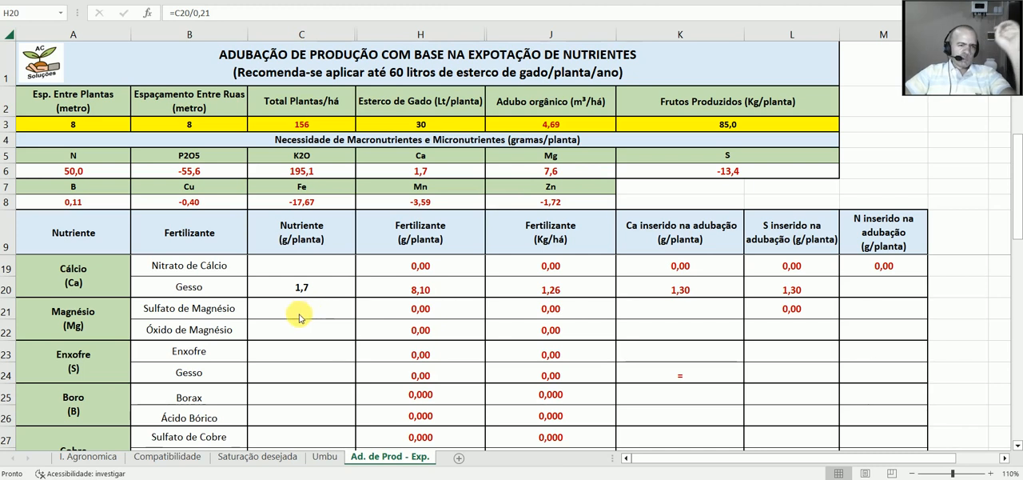
{"action": "left_click", "coordinate": [286, 332]}
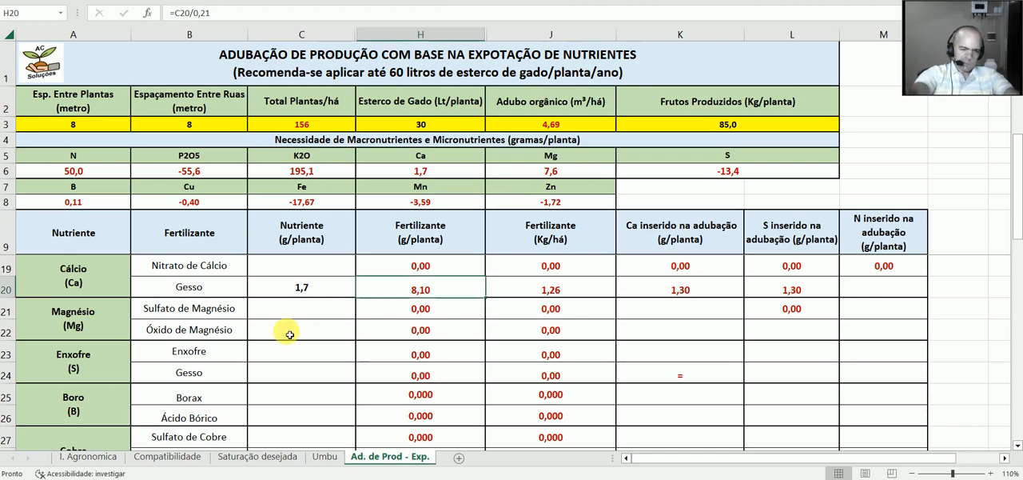
{"action": "double_click", "coordinate": [289, 334]}
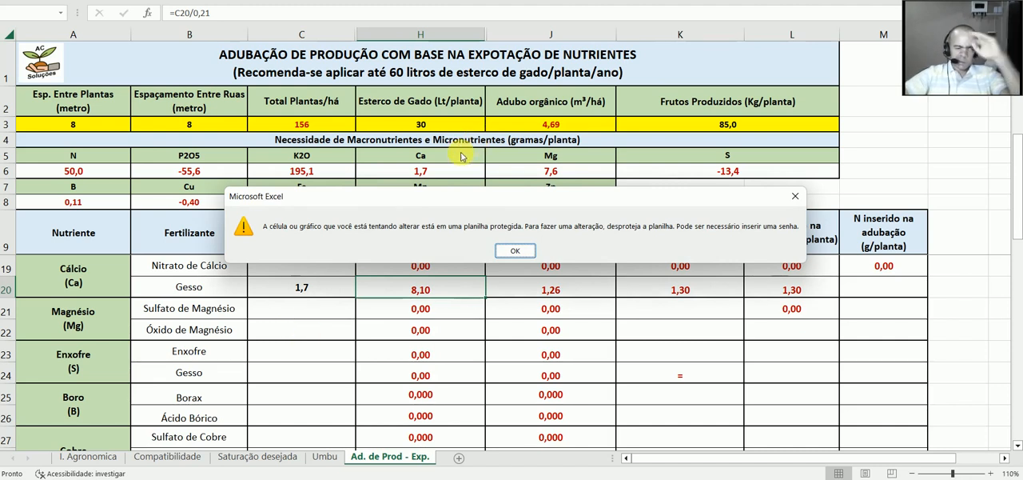
{"action": "left_click", "coordinate": [504, 252]}
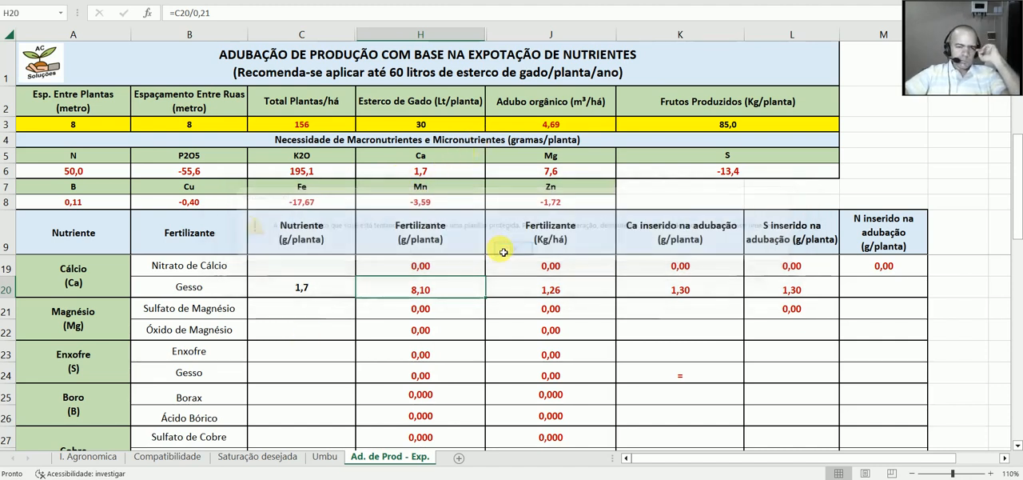
{"action": "left_click", "coordinate": [305, 331]}
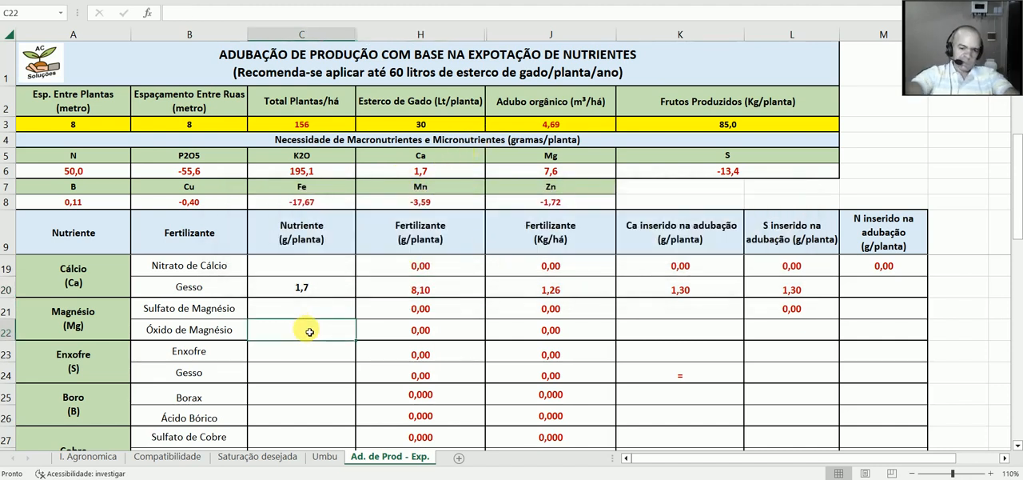
{"action": "type", "text": "7"}
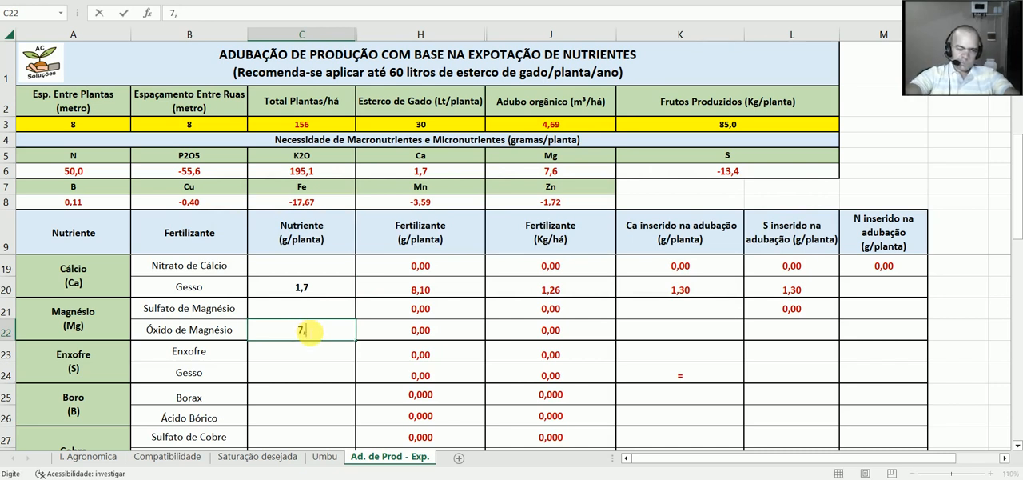
{"action": "type", "text": ",6"}
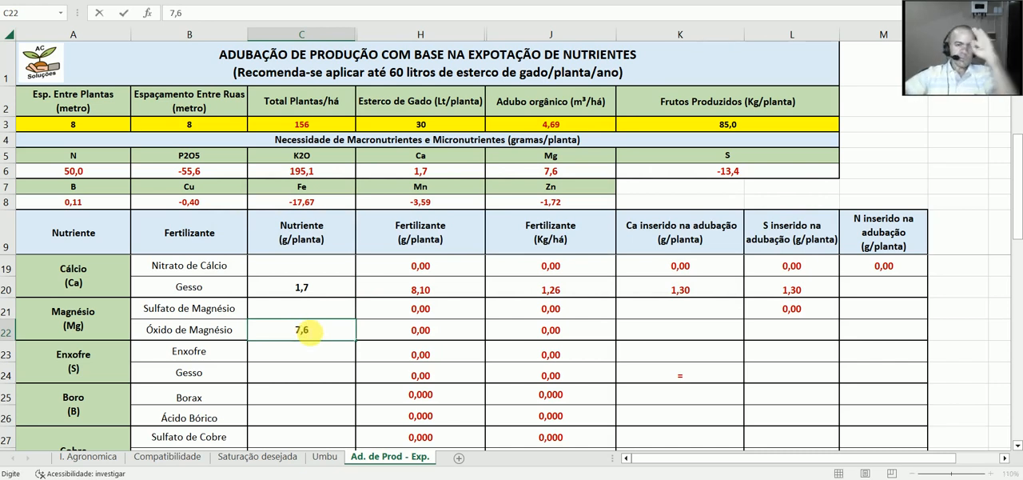
{"action": "left_click", "coordinate": [336, 357]}
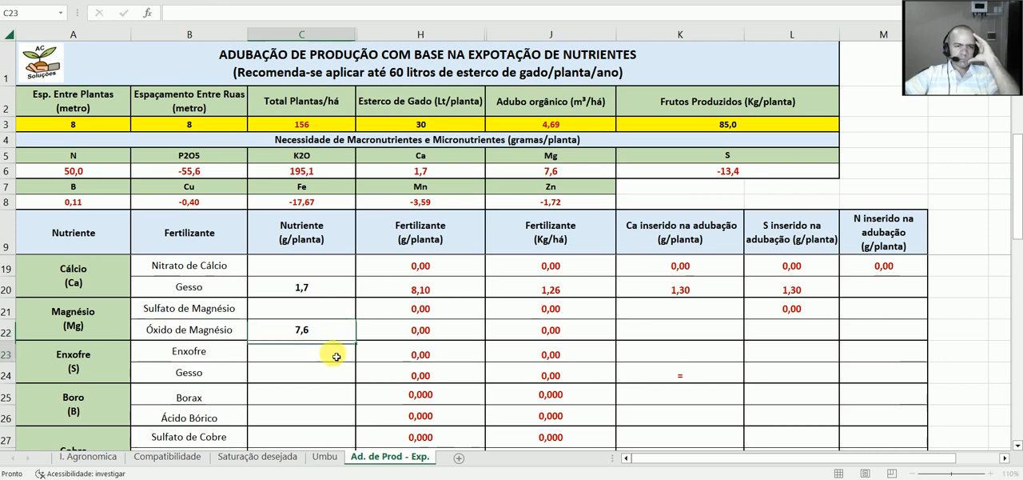
{"action": "left_click", "coordinate": [450, 337]}
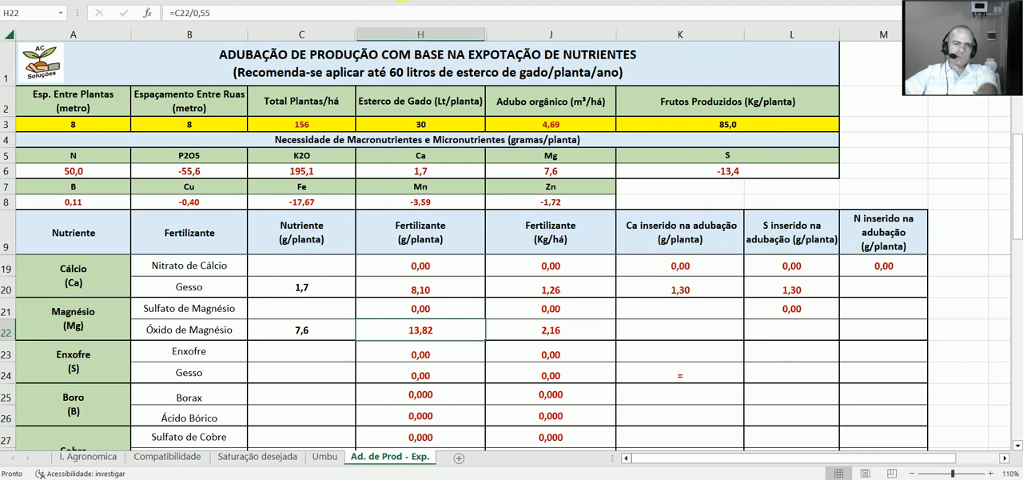
Step: Enter 0,11 g/planta of nutrient for Borax in the Boro rows and check its fertilizer doses per plant and hectare
{"action": "scroll", "coordinate": [278, 234], "scroll_direction": "down", "scroll_amount": 1}
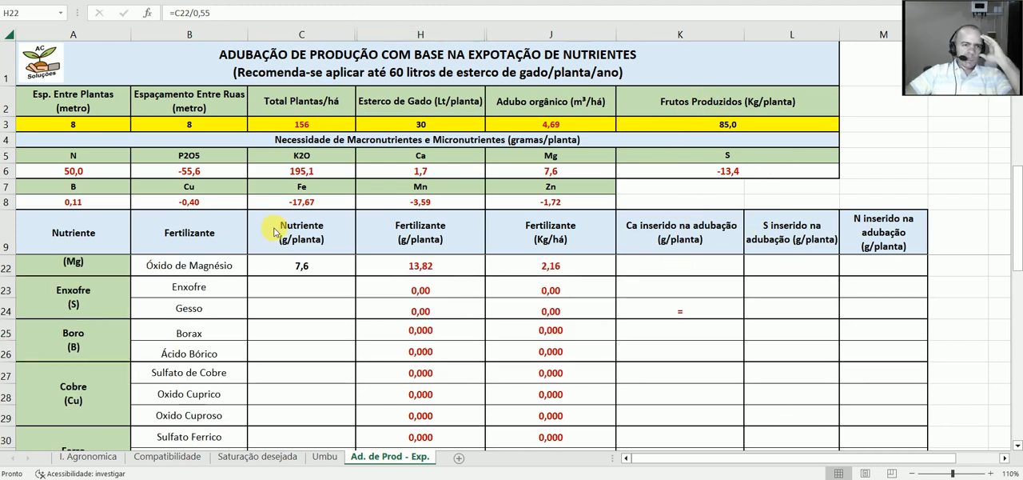
{"action": "left_click", "coordinate": [107, 206]}
{"action": "scroll", "coordinate": [283, 343], "scroll_direction": "down", "scroll_amount": 2}
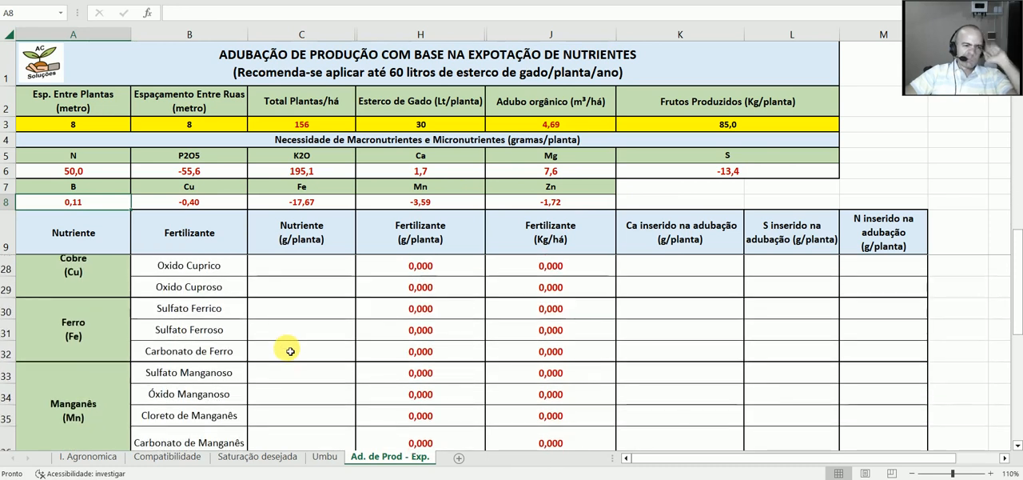
{"action": "scroll", "coordinate": [290, 351], "scroll_direction": "down", "scroll_amount": 3}
{"action": "scroll", "coordinate": [290, 344], "scroll_direction": "up", "scroll_amount": 6}
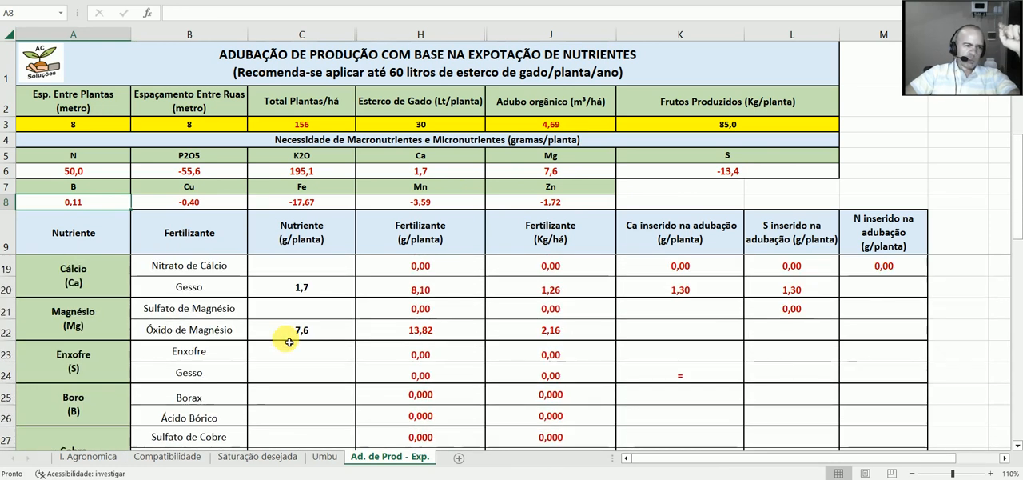
{"action": "scroll", "coordinate": [292, 340], "scroll_direction": "down", "scroll_amount": 1}
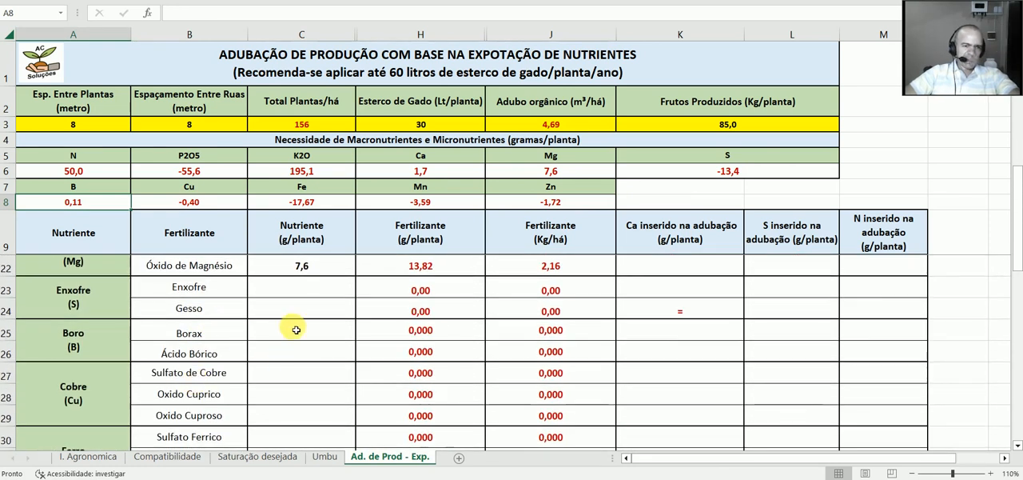
{"action": "left_click", "coordinate": [296, 330]}
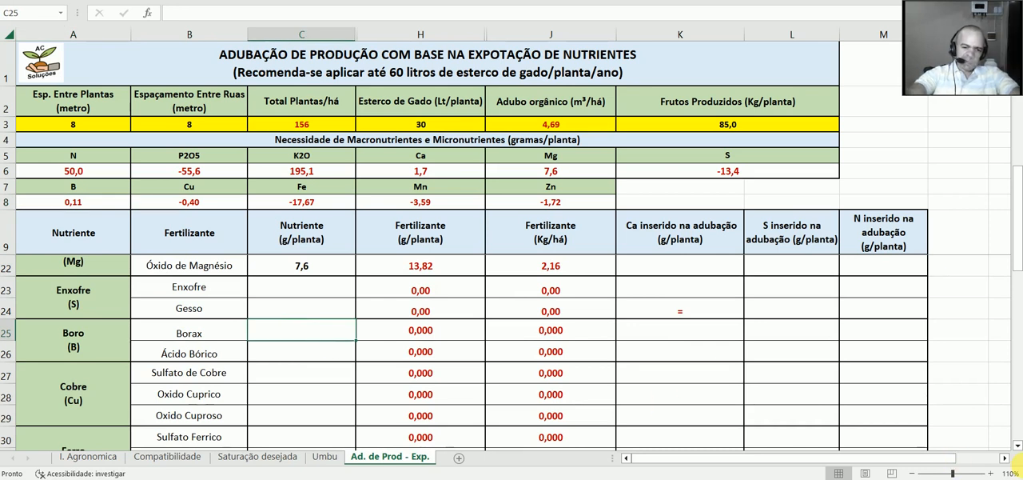
{"action": "type", "text": "0,11"}
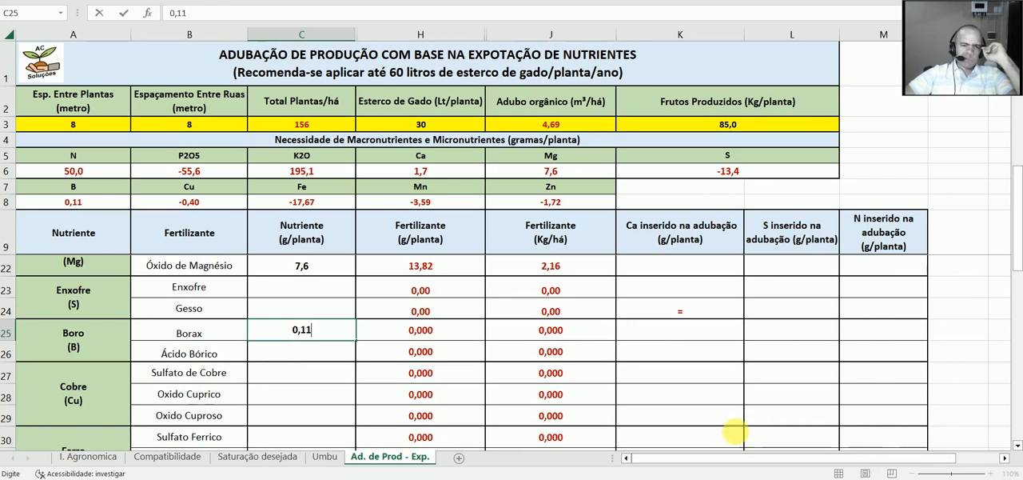
{"action": "left_click", "coordinate": [736, 418]}
{"action": "left_click", "coordinate": [454, 329]}
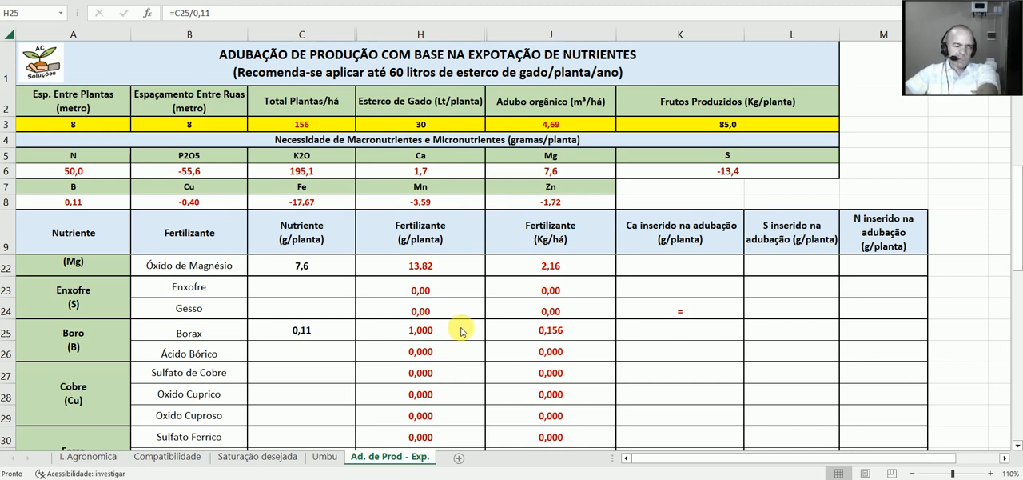
{"action": "left_click", "coordinate": [577, 335]}
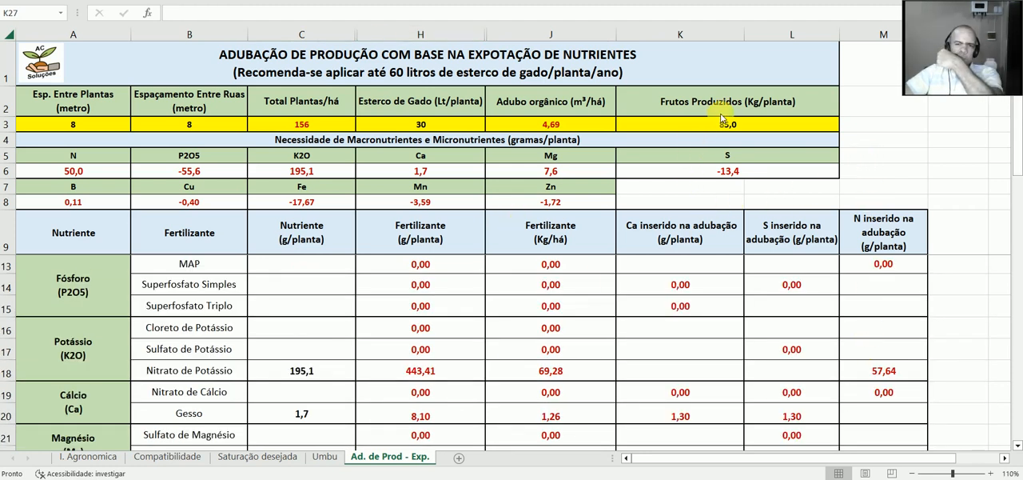
Step: Set the fruit production to 150 kg per plant and check the recalculated sulfur requirement
{"action": "left_click", "coordinate": [738, 129]}
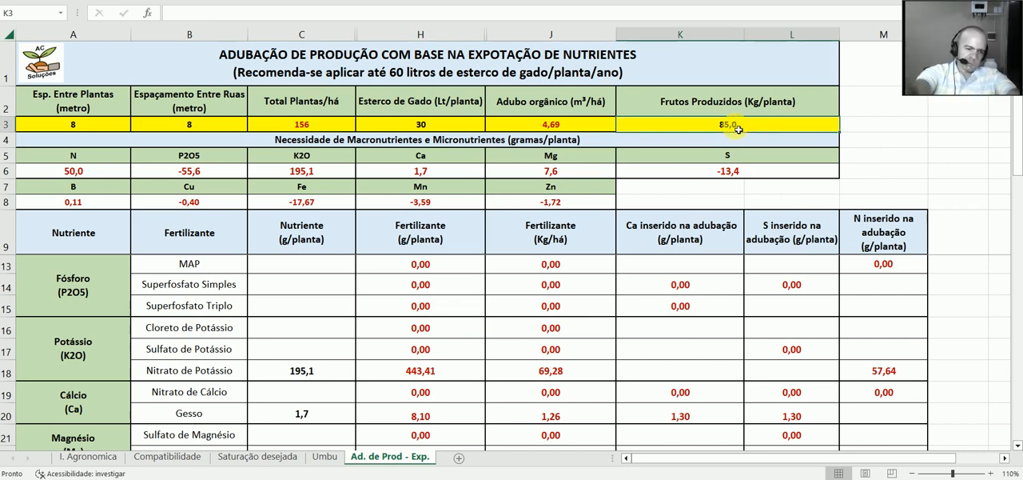
{"action": "type", "text": "15"}
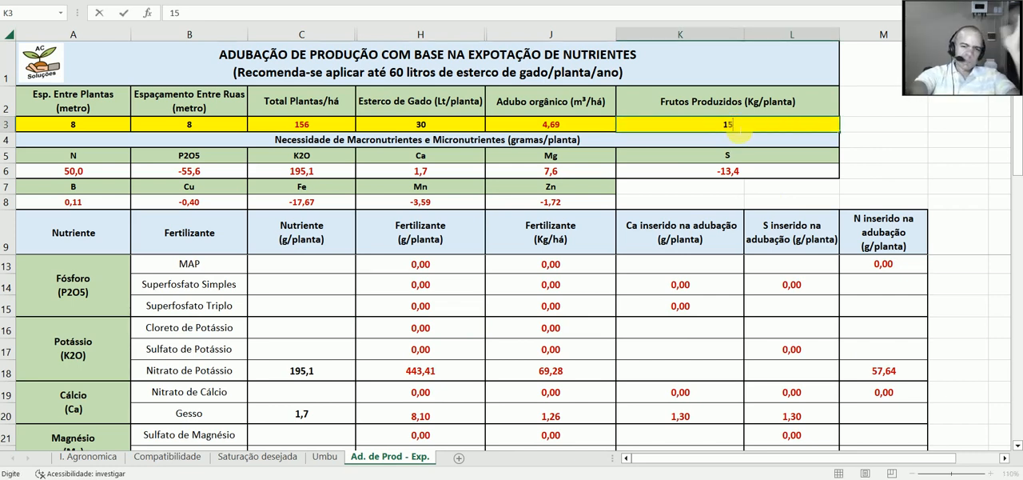
{"action": "type", "text": "0"}
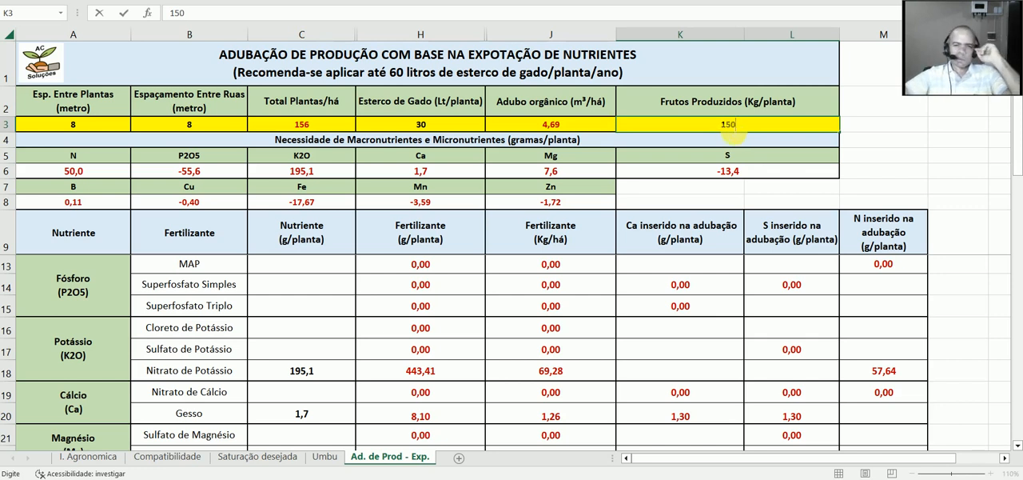
{"action": "left_click", "coordinate": [757, 176]}
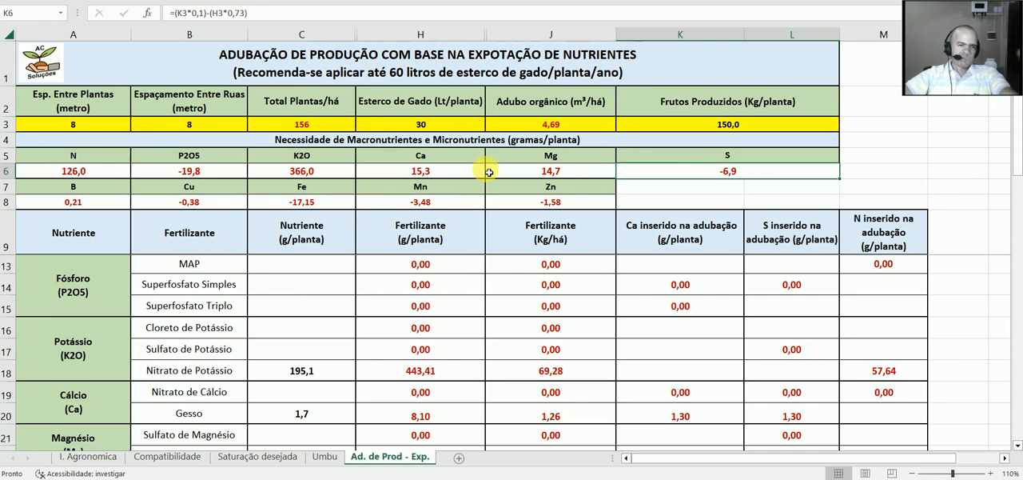
Step: Examine the Sulfato de Cobre dose cells and the explanatory notes and source below the fertilizer table
{"action": "scroll", "coordinate": [475, 182], "scroll_direction": "down", "scroll_amount": 4}
{"action": "scroll", "coordinate": [475, 182], "scroll_direction": "down", "scroll_amount": 1}
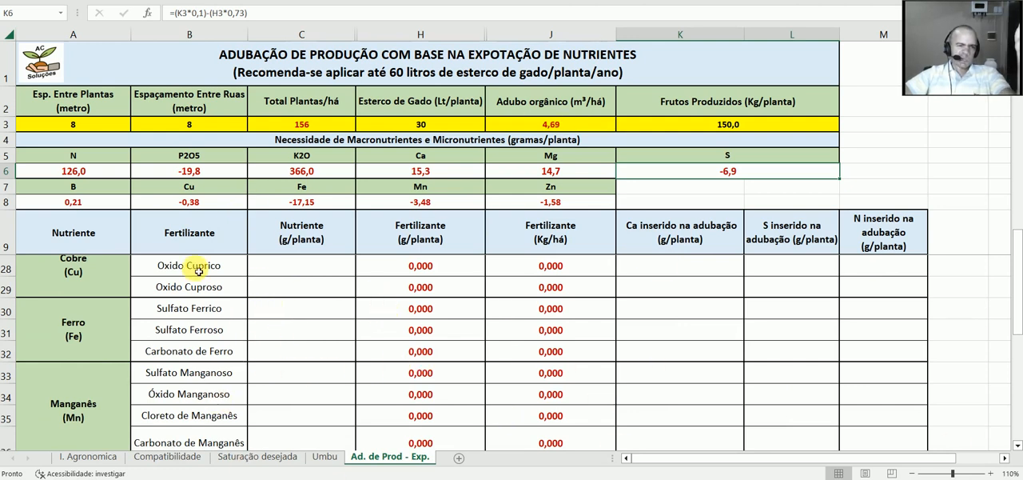
{"action": "scroll", "coordinate": [243, 316], "scroll_direction": "up", "scroll_amount": 1}
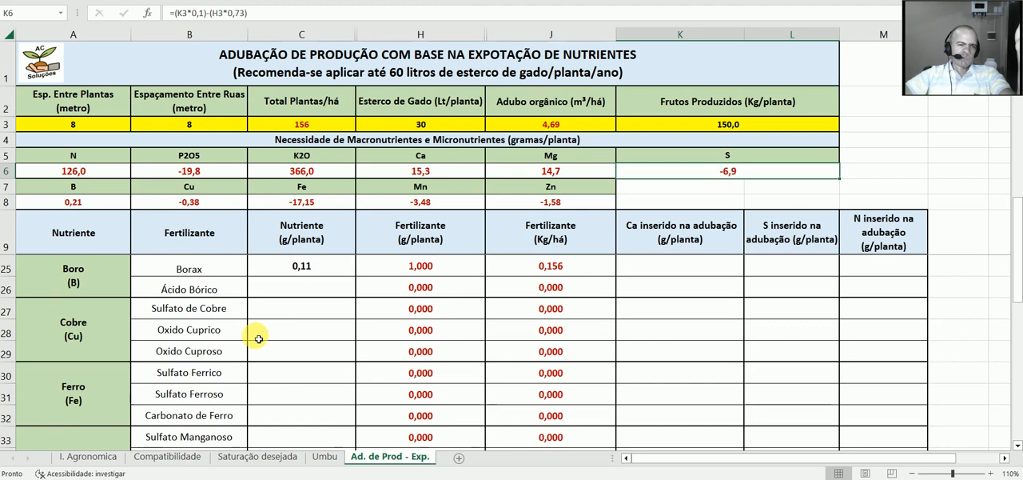
{"action": "left_click", "coordinate": [295, 310]}
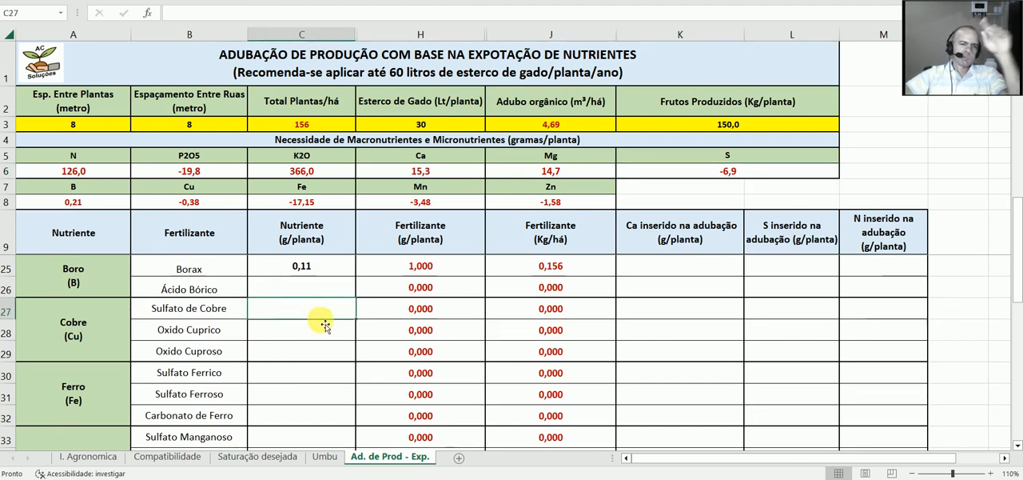
{"action": "left_click", "coordinate": [473, 315]}
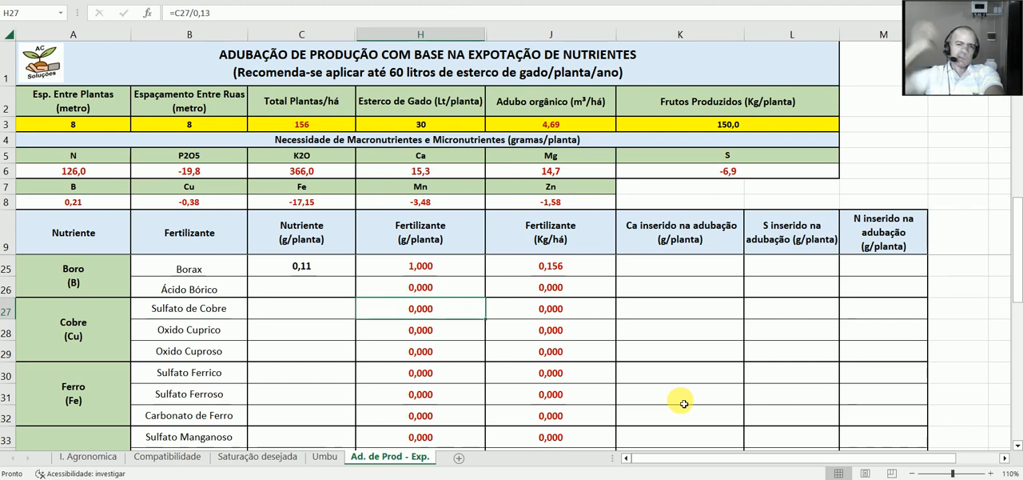
{"action": "left_click", "coordinate": [601, 311]}
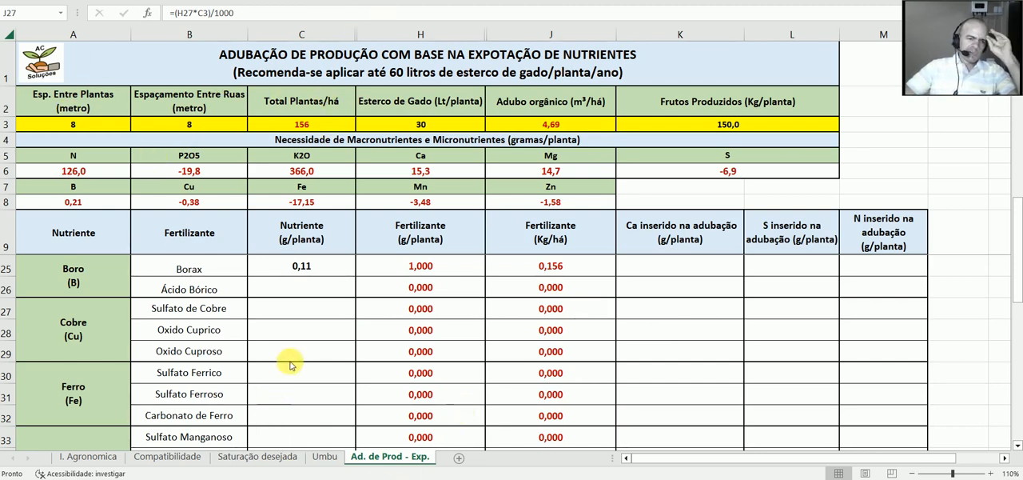
{"action": "scroll", "coordinate": [290, 364], "scroll_direction": "down", "scroll_amount": 2}
{"action": "scroll", "coordinate": [304, 343], "scroll_direction": "down", "scroll_amount": 3}
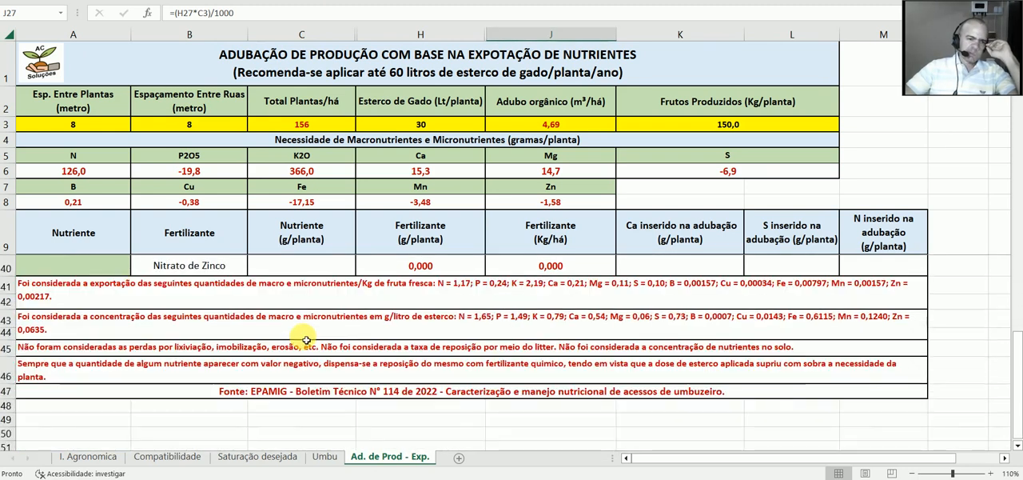
{"action": "scroll", "coordinate": [306, 340], "scroll_direction": "up", "scroll_amount": 1}
{"action": "scroll", "coordinate": [306, 340], "scroll_direction": "down", "scroll_amount": 1}
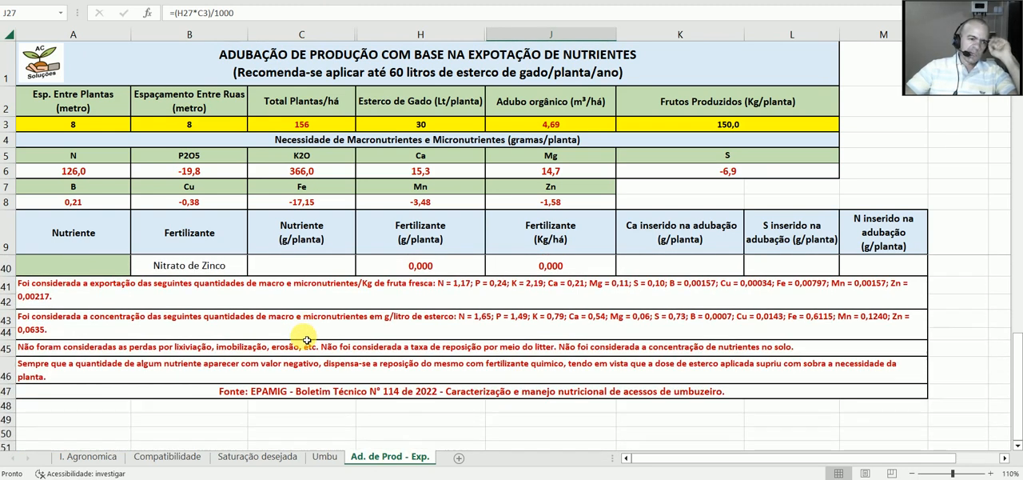